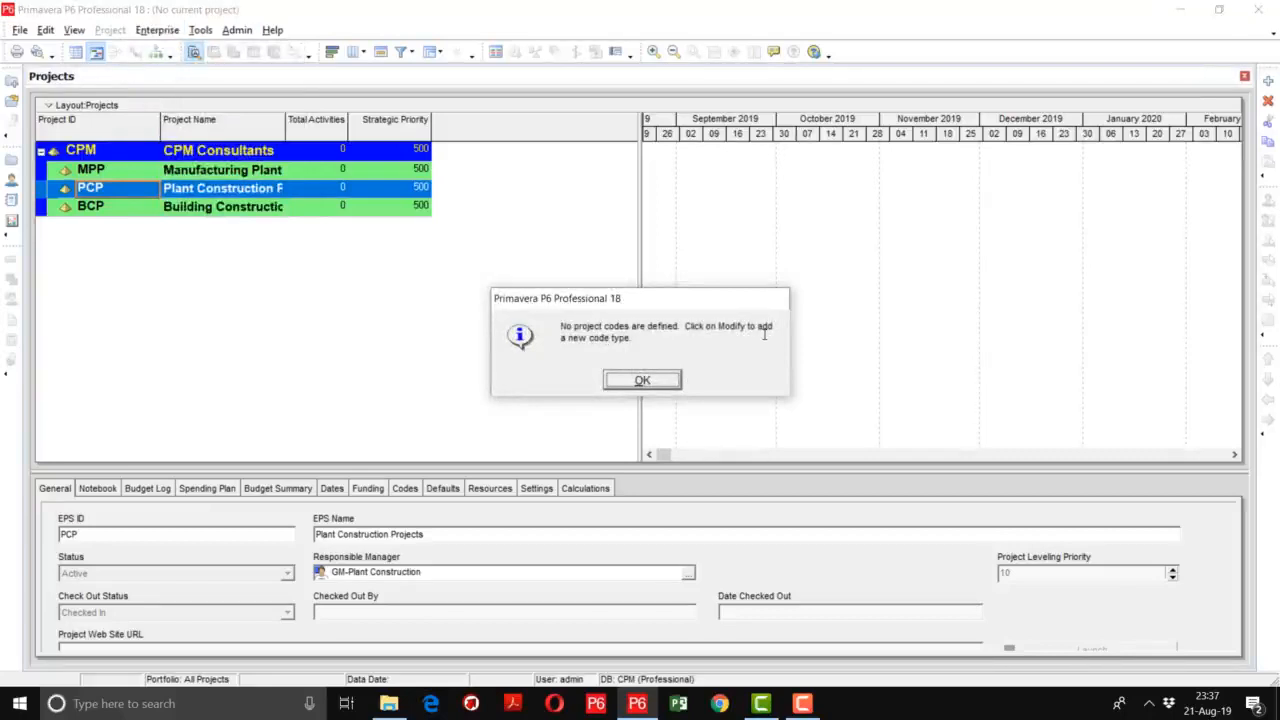
- Define a new project code named Project Type and close the project code definitions
{"action": "left_click", "coordinate": [643, 381]}
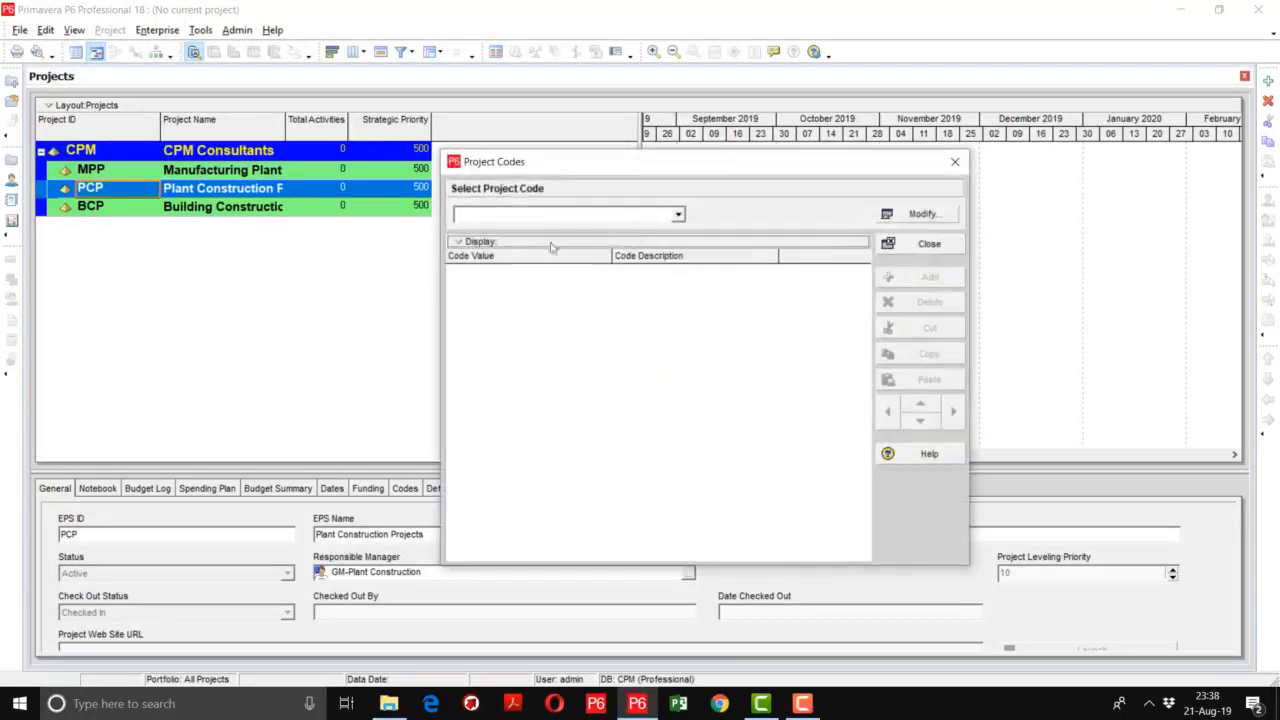
{"action": "left_click", "coordinate": [678, 217]}
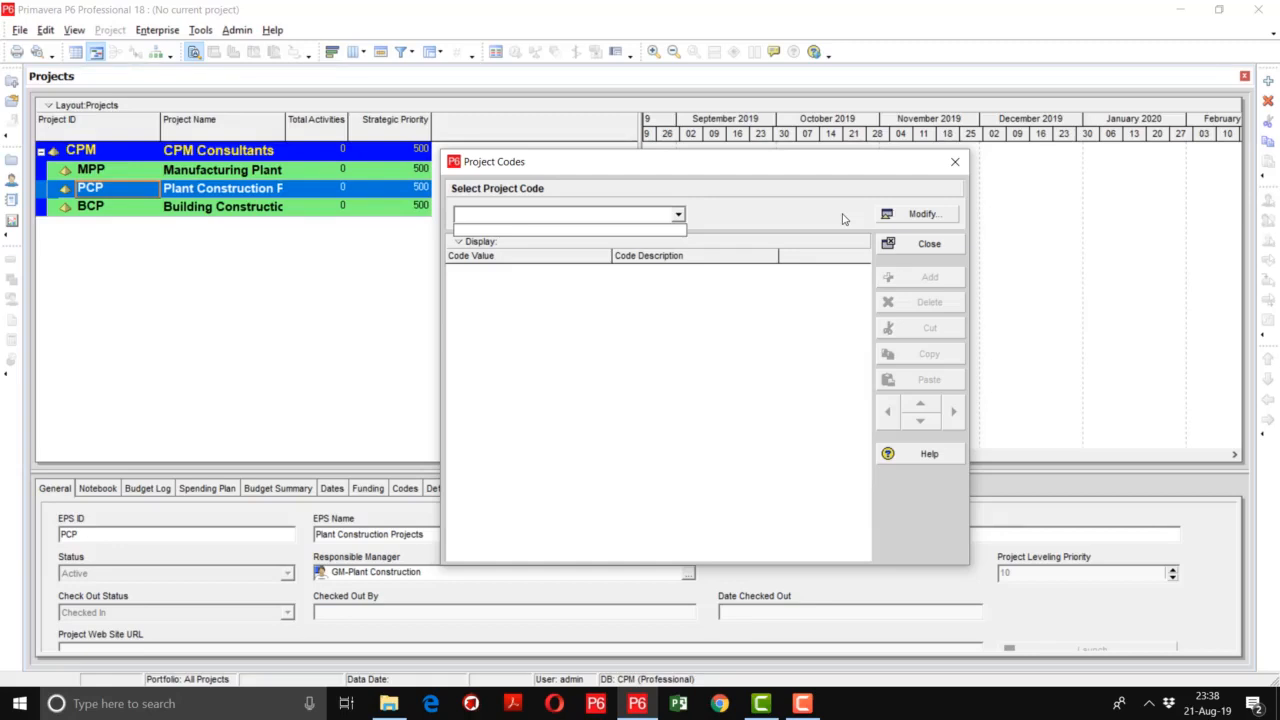
{"action": "left_click", "coordinate": [917, 214]}
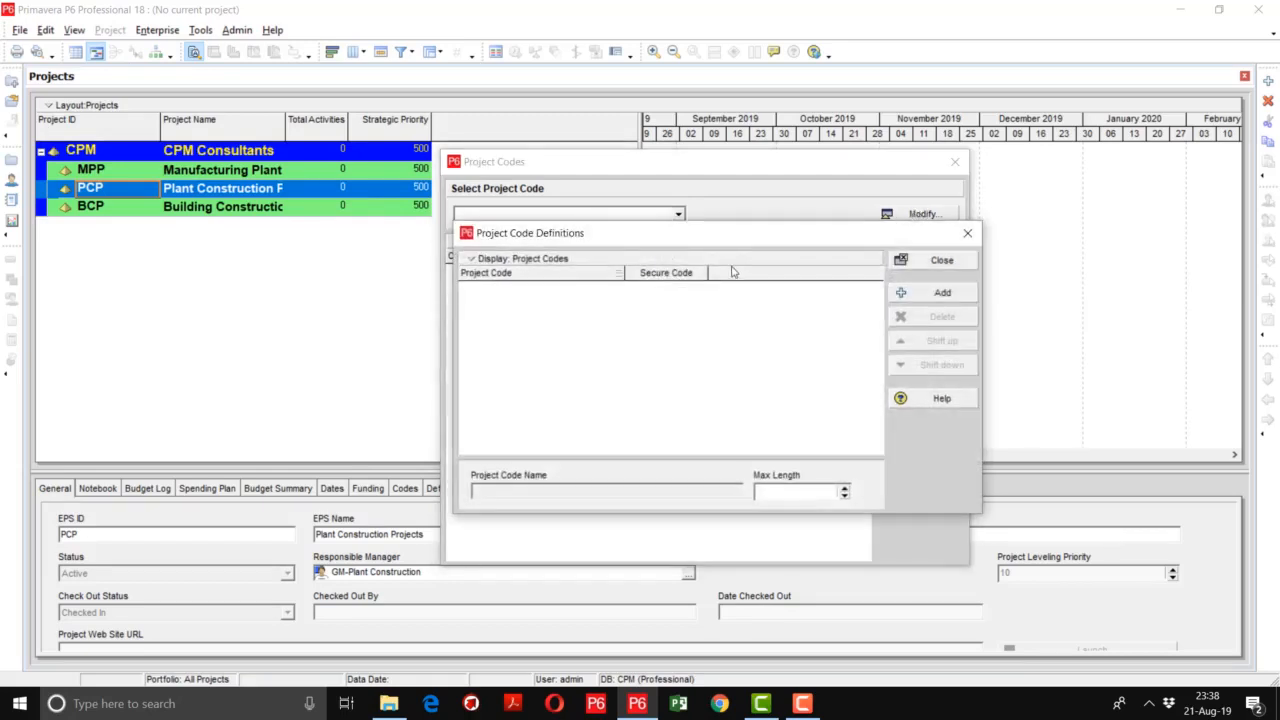
{"action": "left_click", "coordinate": [942, 292]}
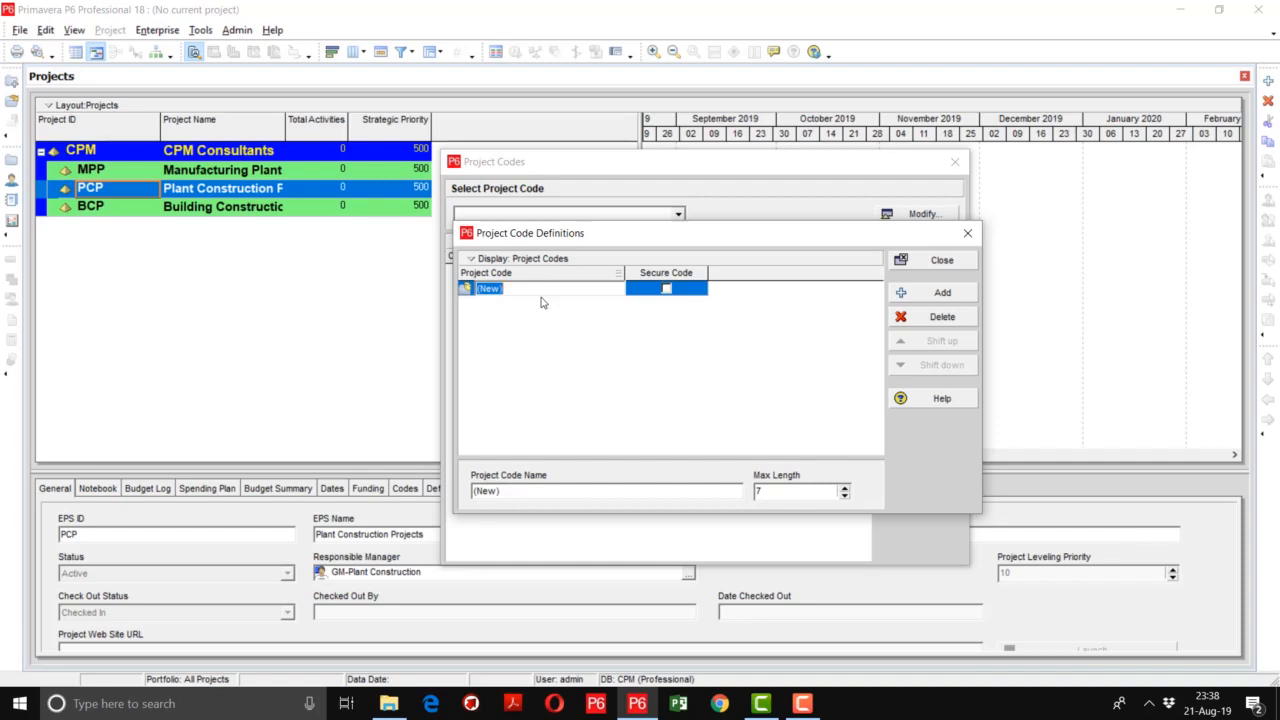
{"action": "type", "text": "Project Type"}
{"action": "key", "text": "Return"}
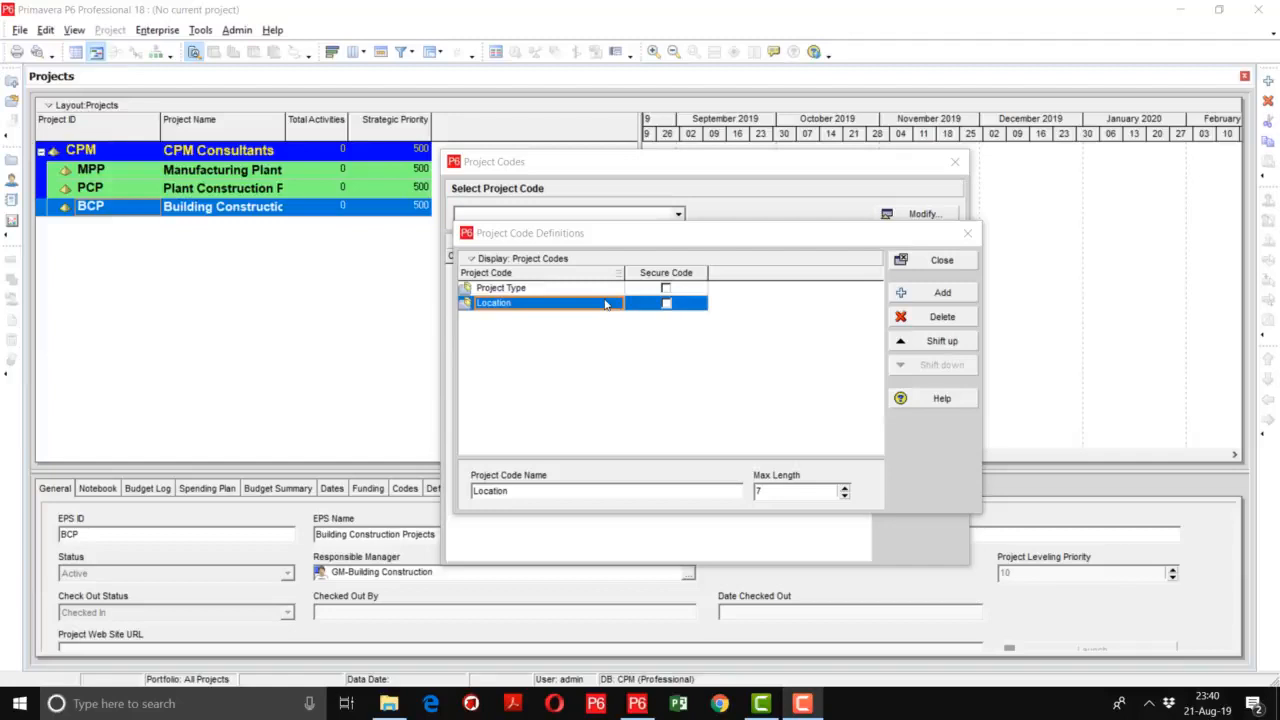
{"action": "left_click", "coordinate": [940, 262]}
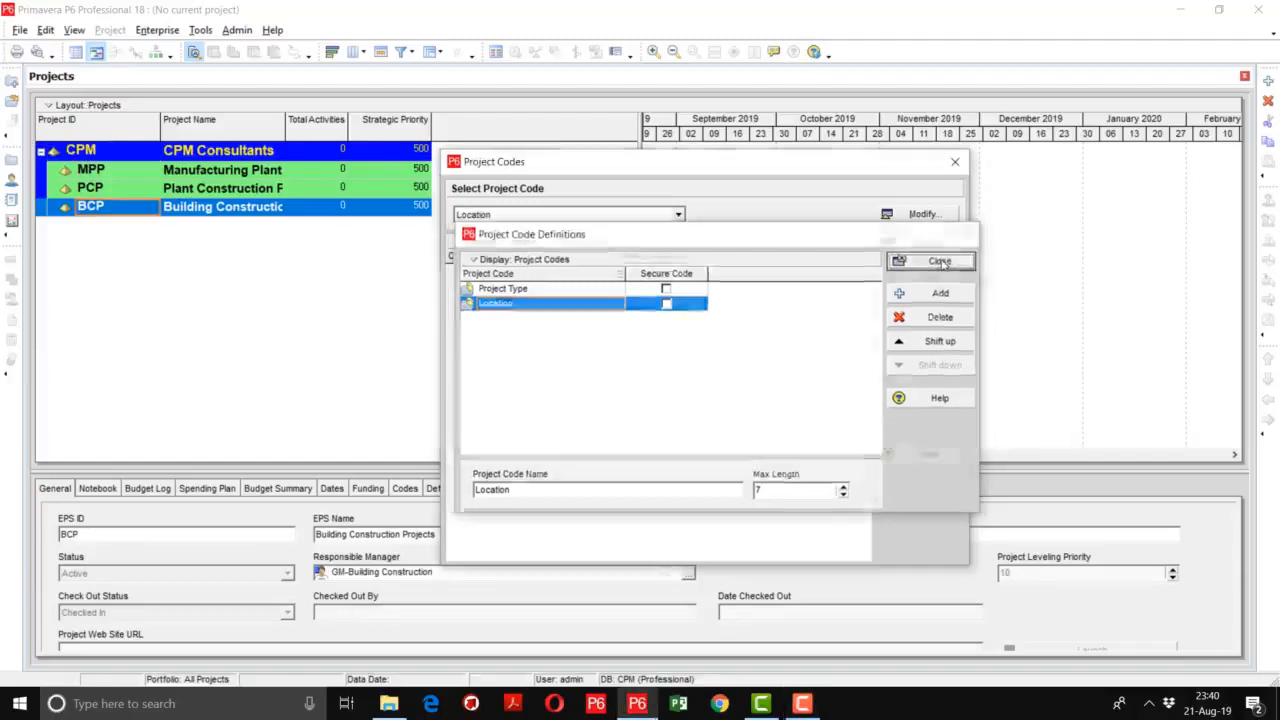
- Add the code value KPK with the description Khyber to the Location project code
{"action": "left_click", "coordinate": [678, 215]}
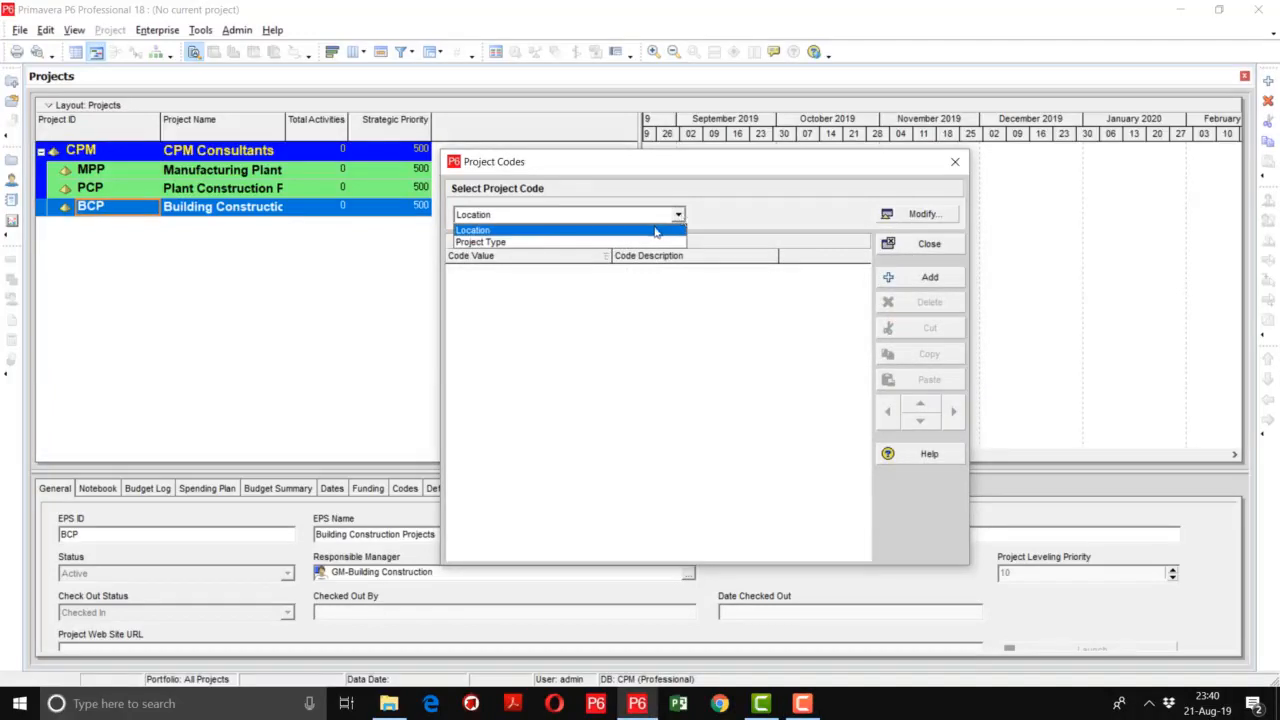
{"action": "left_click", "coordinate": [655, 230]}
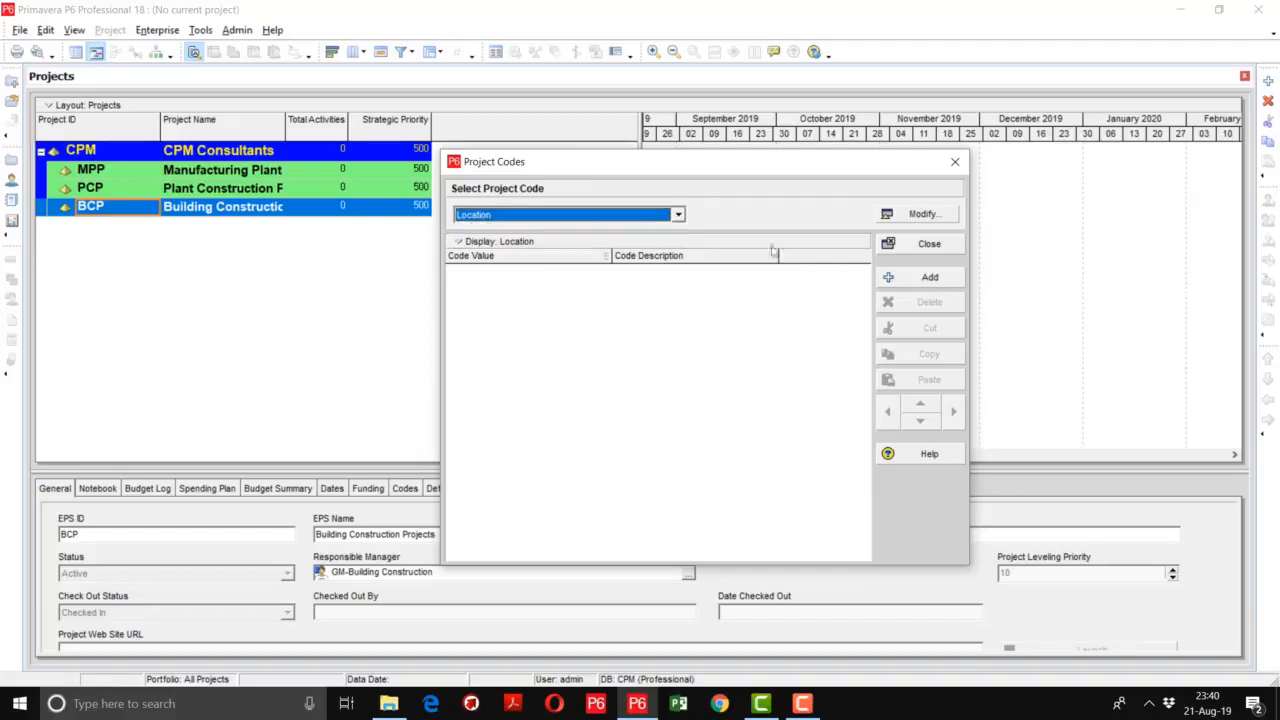
{"action": "left_click", "coordinate": [930, 278]}
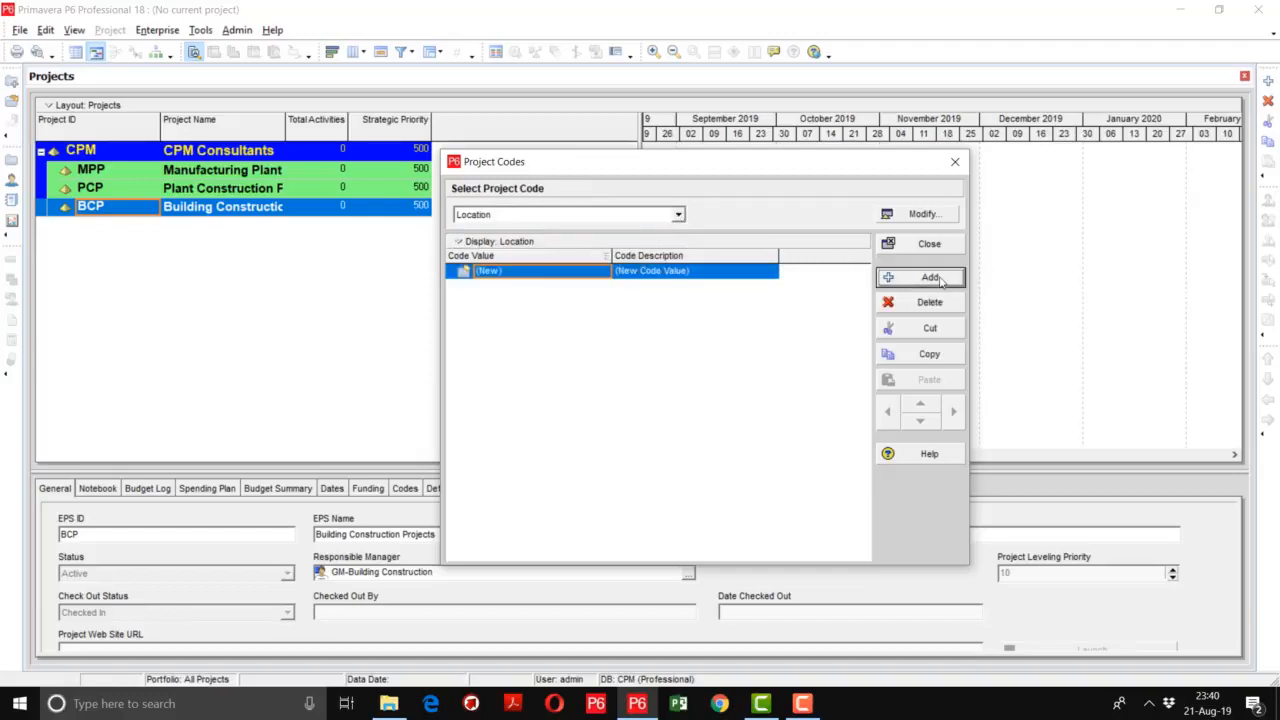
{"action": "left_click", "coordinate": [535, 279]}
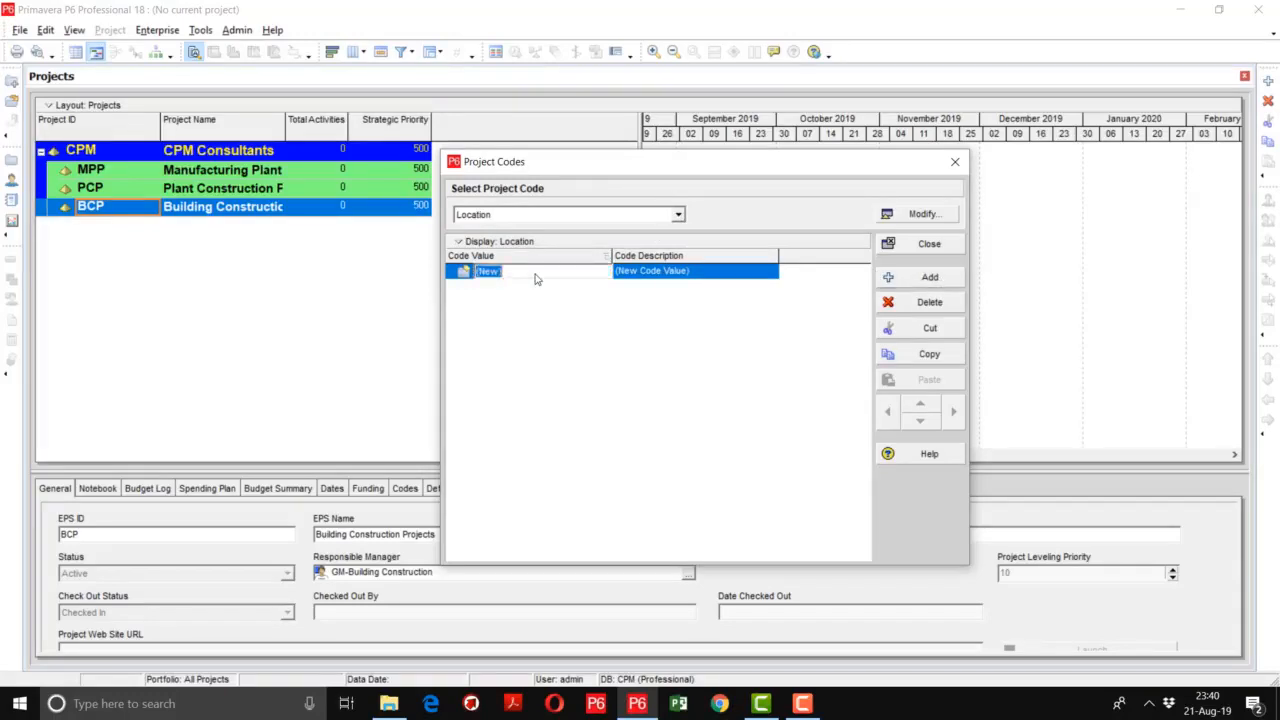
{"action": "type", "text": "KPK"}
{"action": "key", "text": "Tab"}
{"action": "type", "text": "Kyber"}
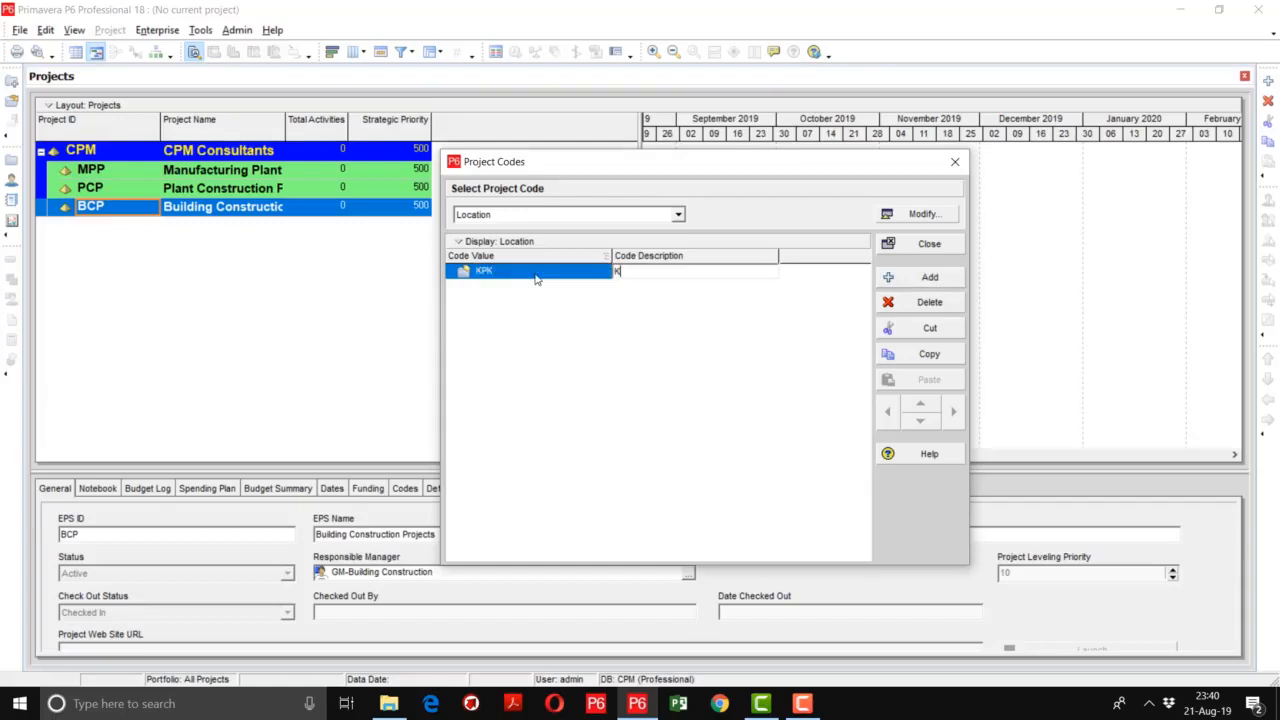
{"action": "key", "text": "BackSpace"}
{"action": "key", "text": "BackSpace"}
{"action": "key", "text": "BackSpace"}
{"action": "key", "text": "BackSpace"}
{"action": "key", "text": "BackSpace"}
{"action": "type", "text": "Khyber"}
{"action": "key", "text": "Return"}
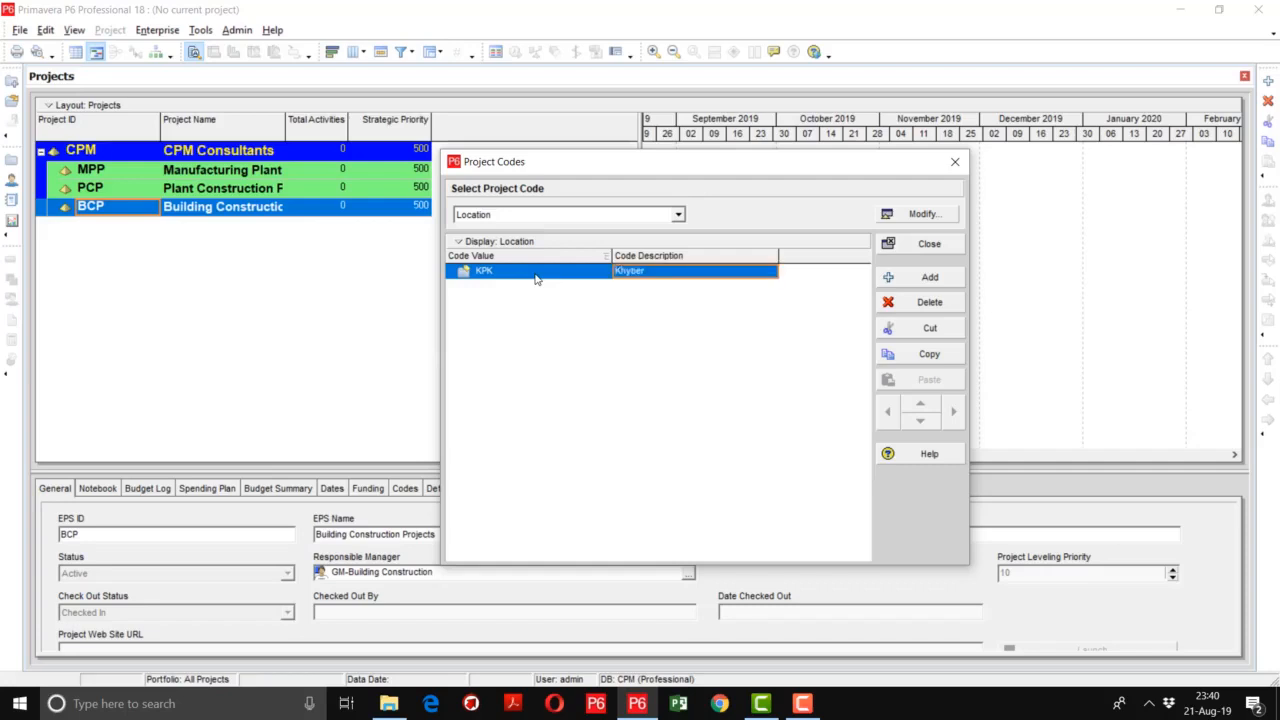
- Add a second Location code value PUN with the description Punjab
{"action": "key", "text": "Insert"}
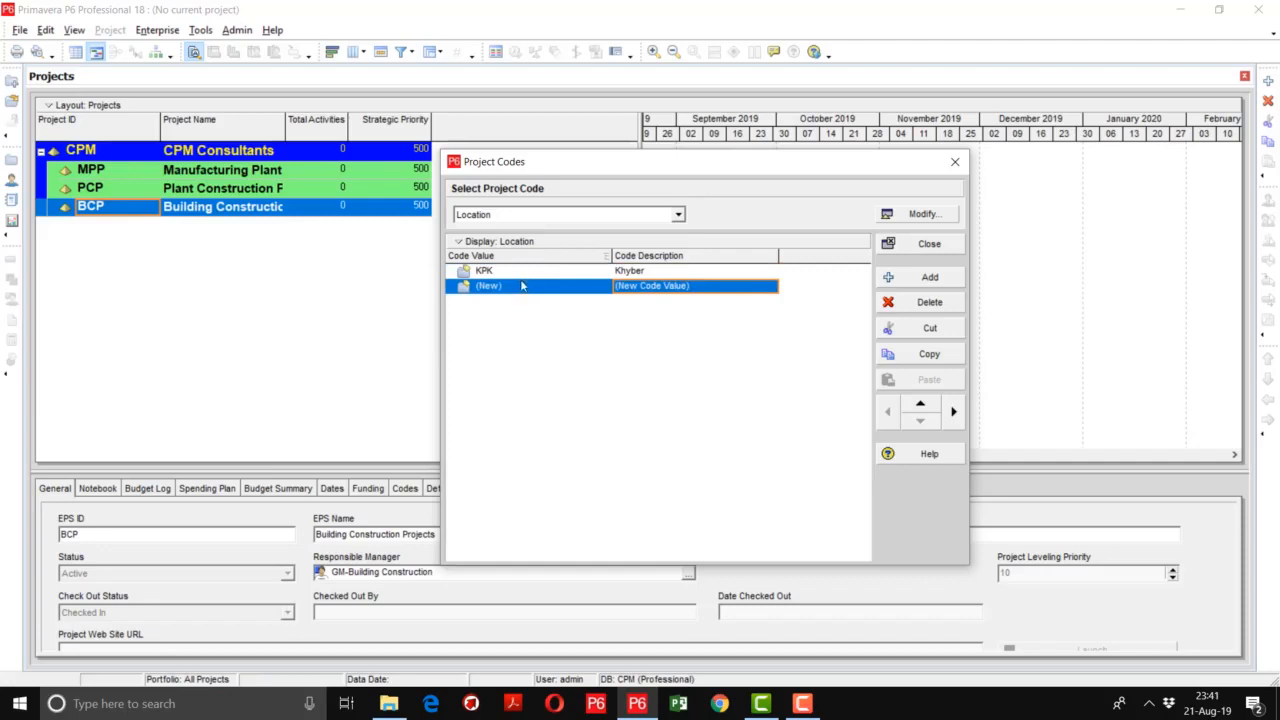
{"action": "left_click", "coordinate": [511, 288]}
{"action": "left_click", "coordinate": [511, 288]}
{"action": "type", "text": "PUN"}
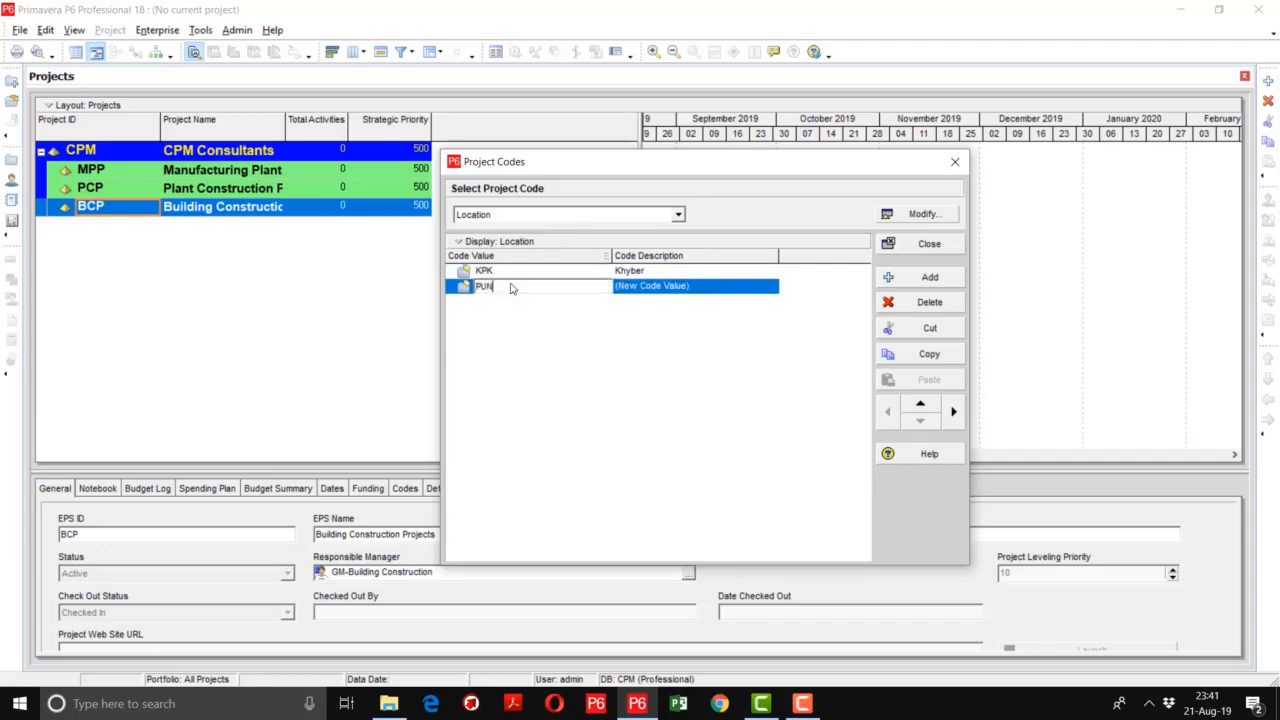
{"action": "key", "text": "Return"}
{"action": "type", "text": "Punjab"}
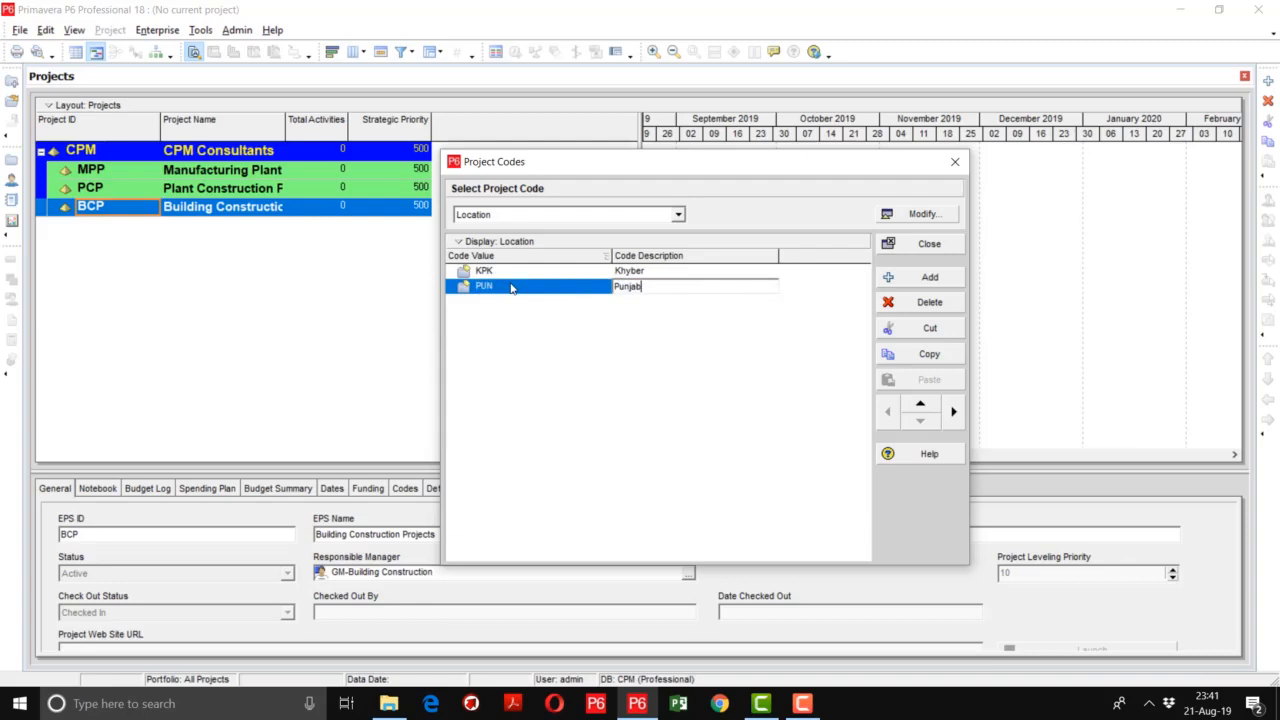
{"action": "key", "text": "Return"}
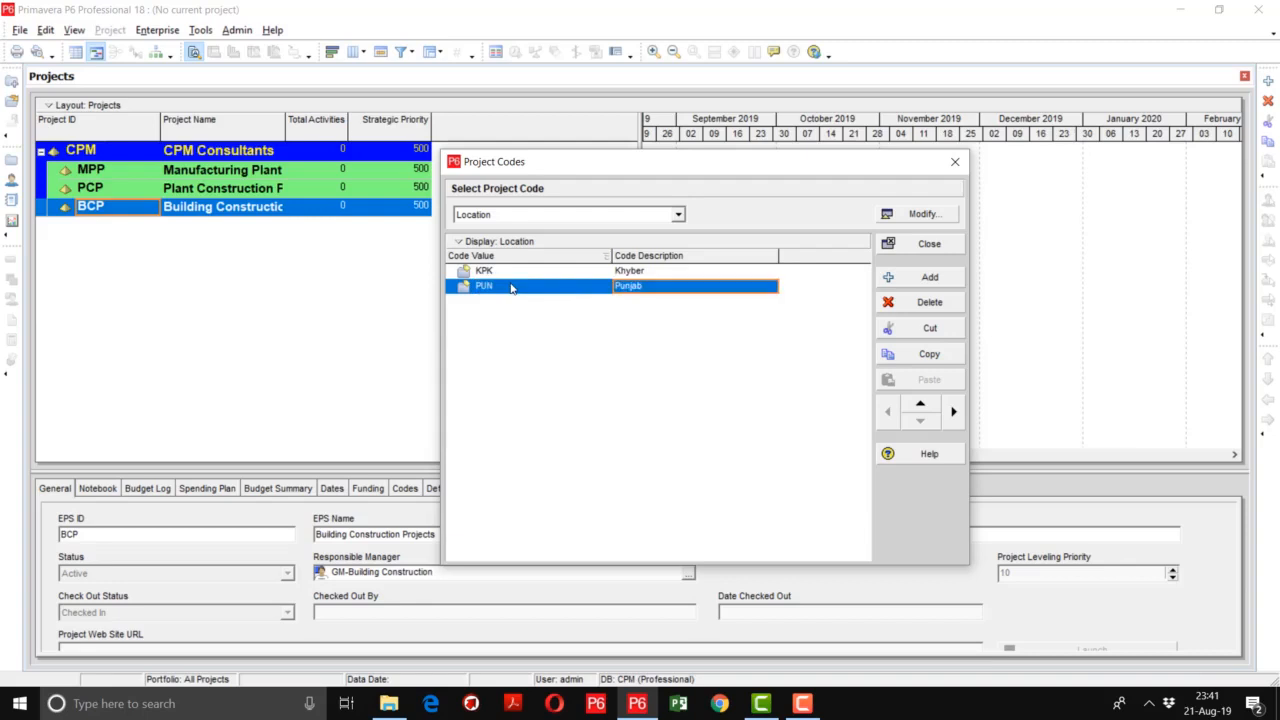
- Add a third Location code value SIND with the description Sindh
{"action": "left_click", "coordinate": [929, 277]}
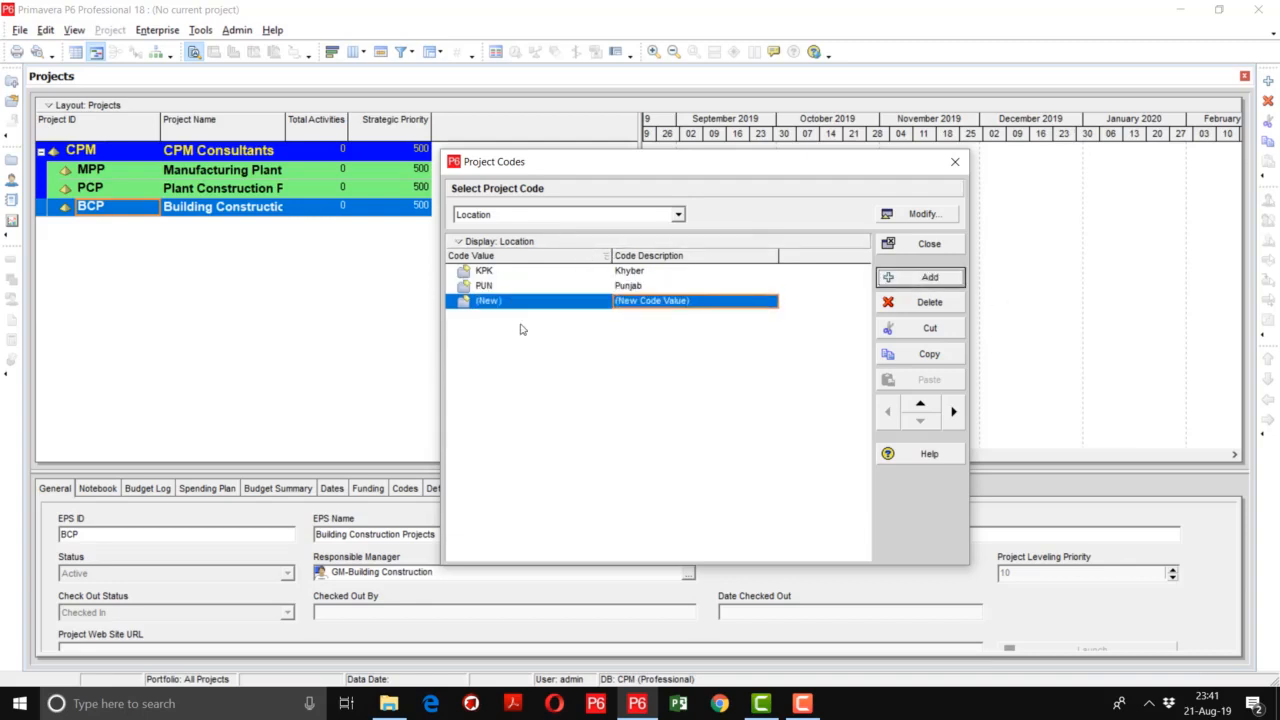
{"action": "left_click", "coordinate": [520, 304]}
{"action": "type", "text": "SIND"}
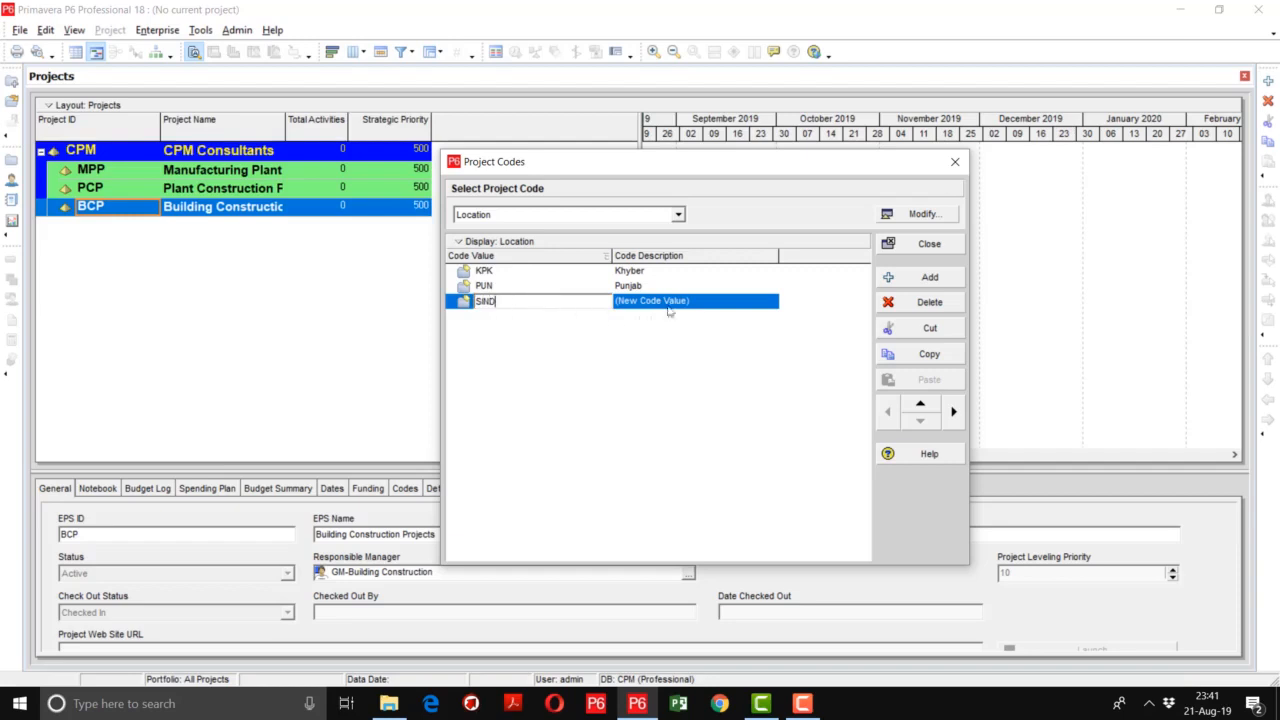
{"action": "left_click", "coordinate": [700, 301]}
{"action": "type", "text": "S"}
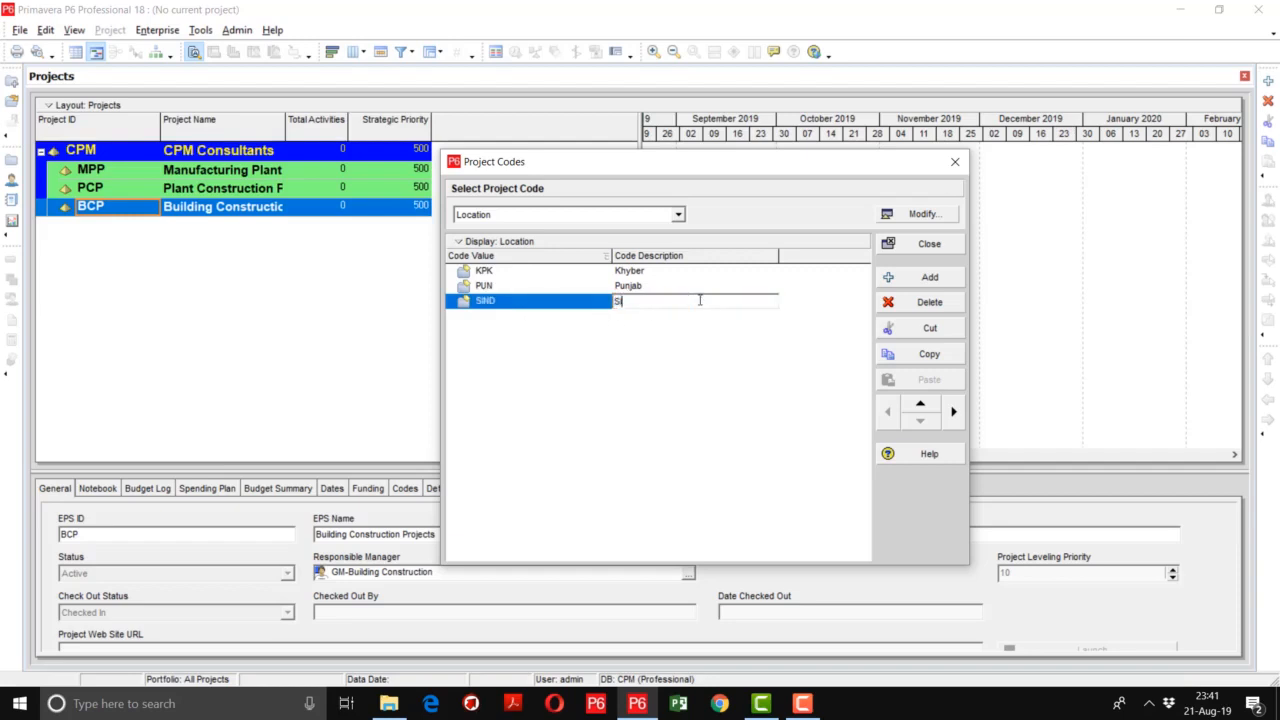
{"action": "type", "text": "indhe"}
{"action": "key", "text": "BackSpace"}
{"action": "key", "text": "Return"}
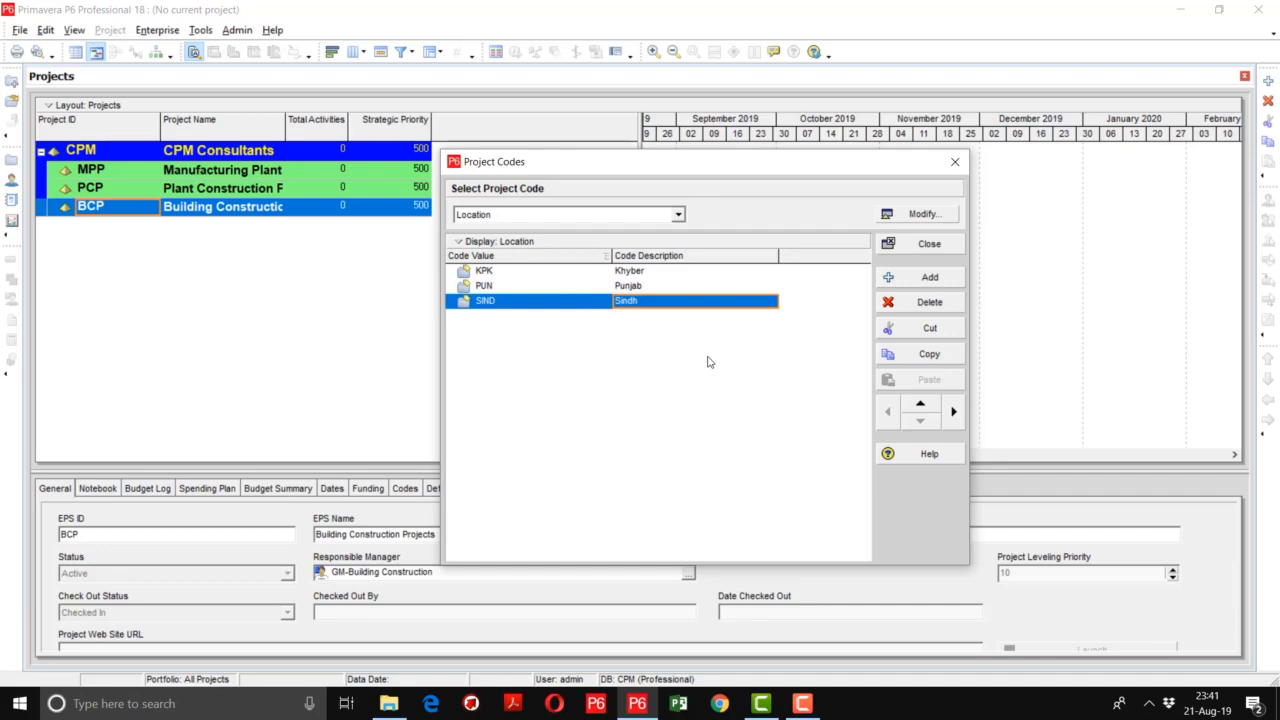
- Add the code value PMC with the description Project Management Consultancy to the Project Type project code
{"action": "left_click", "coordinate": [678, 215]}
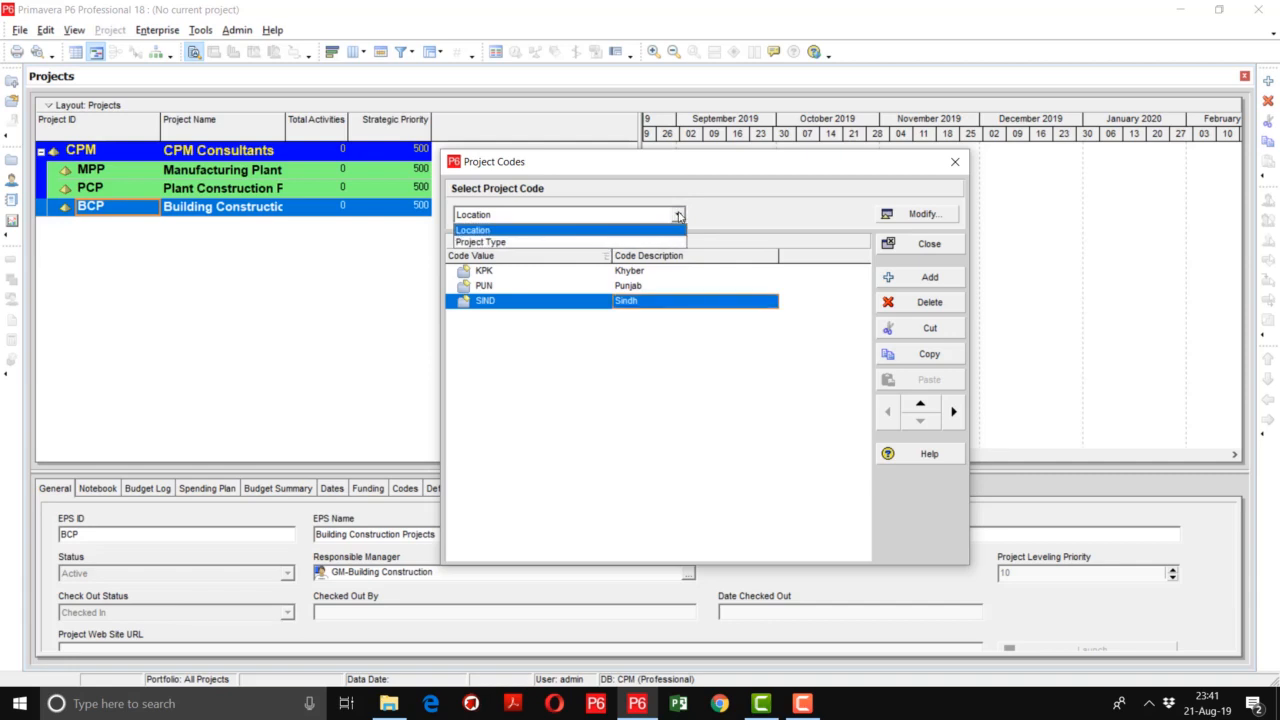
{"action": "left_click", "coordinate": [605, 243]}
{"action": "left_click", "coordinate": [931, 280]}
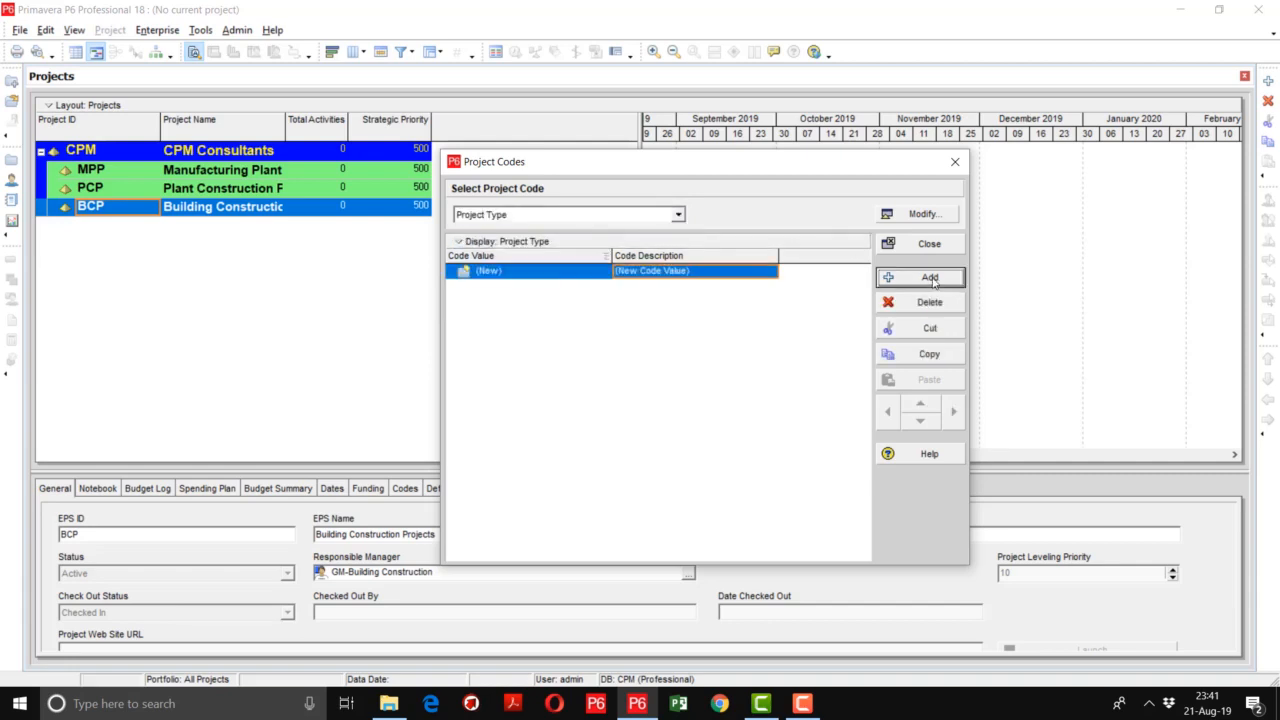
{"action": "left_click", "coordinate": [543, 274]}
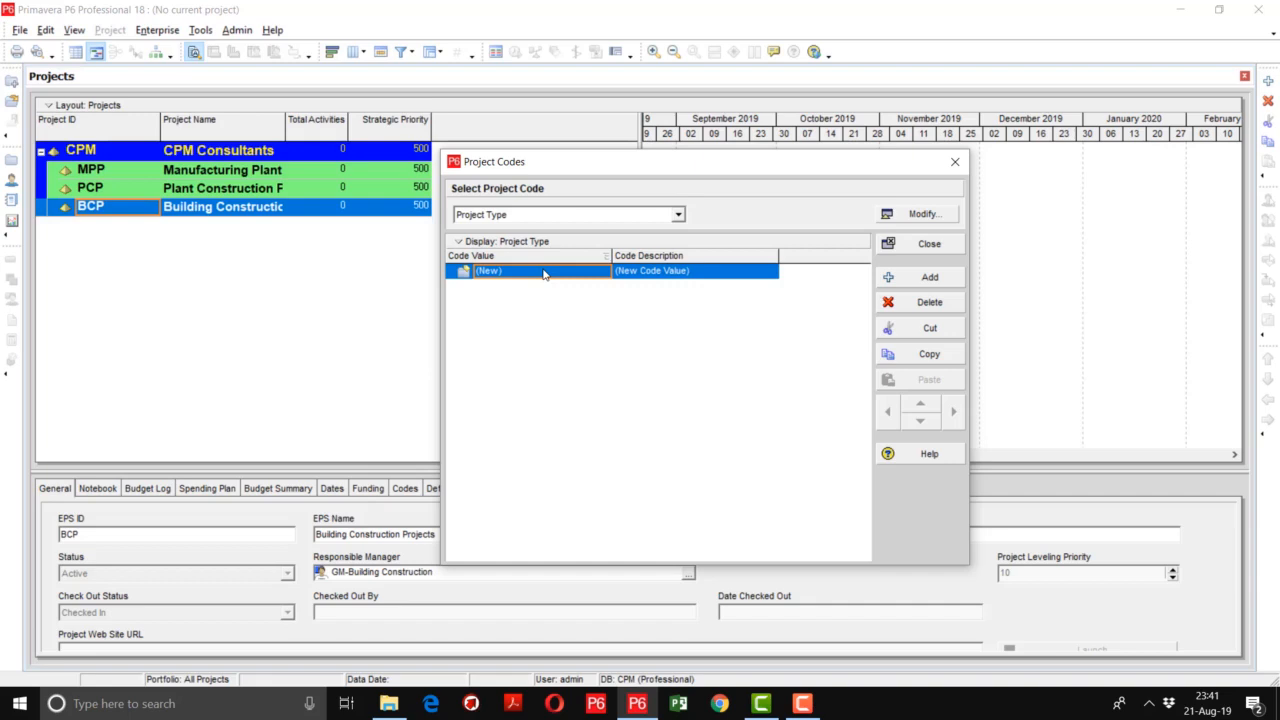
{"action": "left_click", "coordinate": [543, 274]}
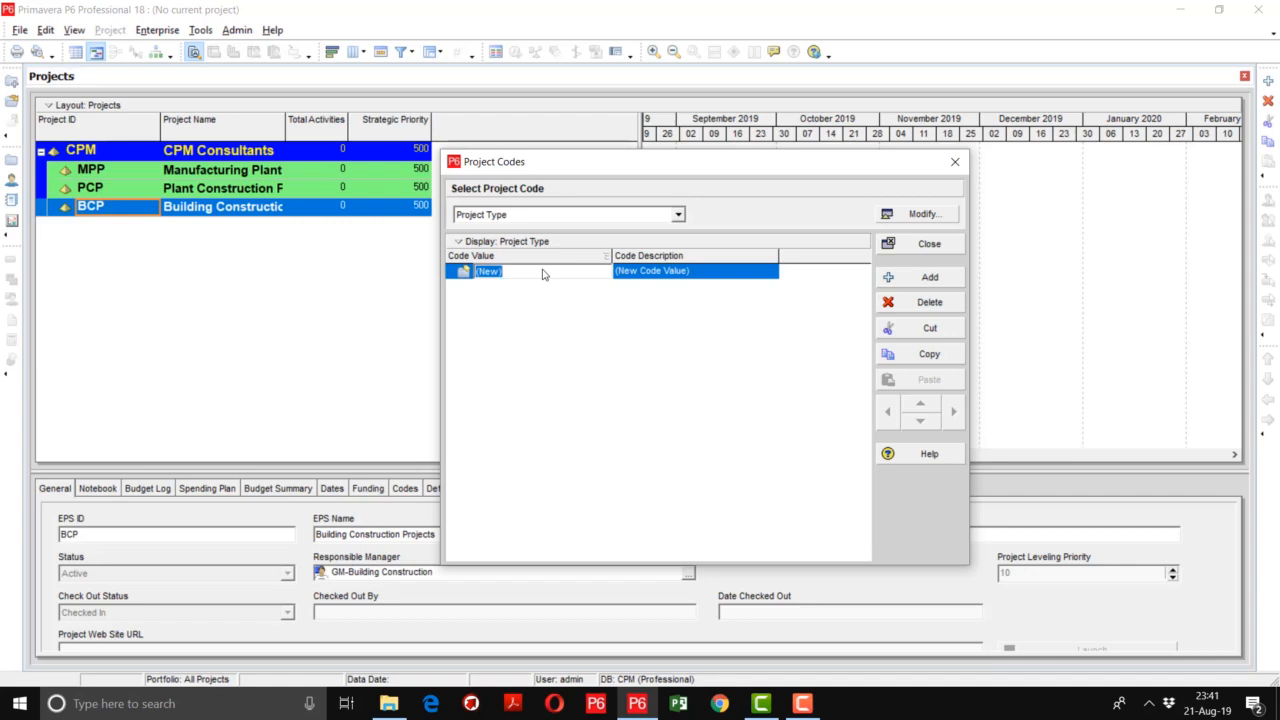
{"action": "type", "text": "PMC"}
{"action": "key", "text": "Tab"}
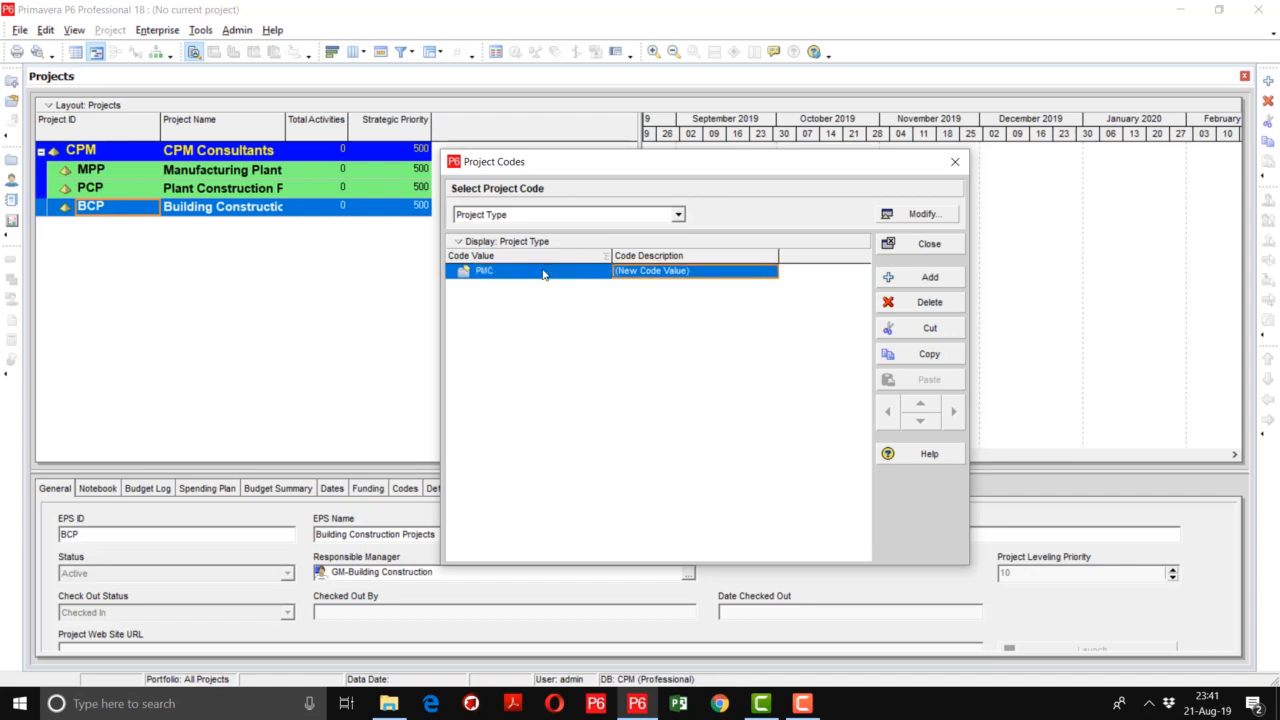
{"action": "type", "text": "Project Man"}
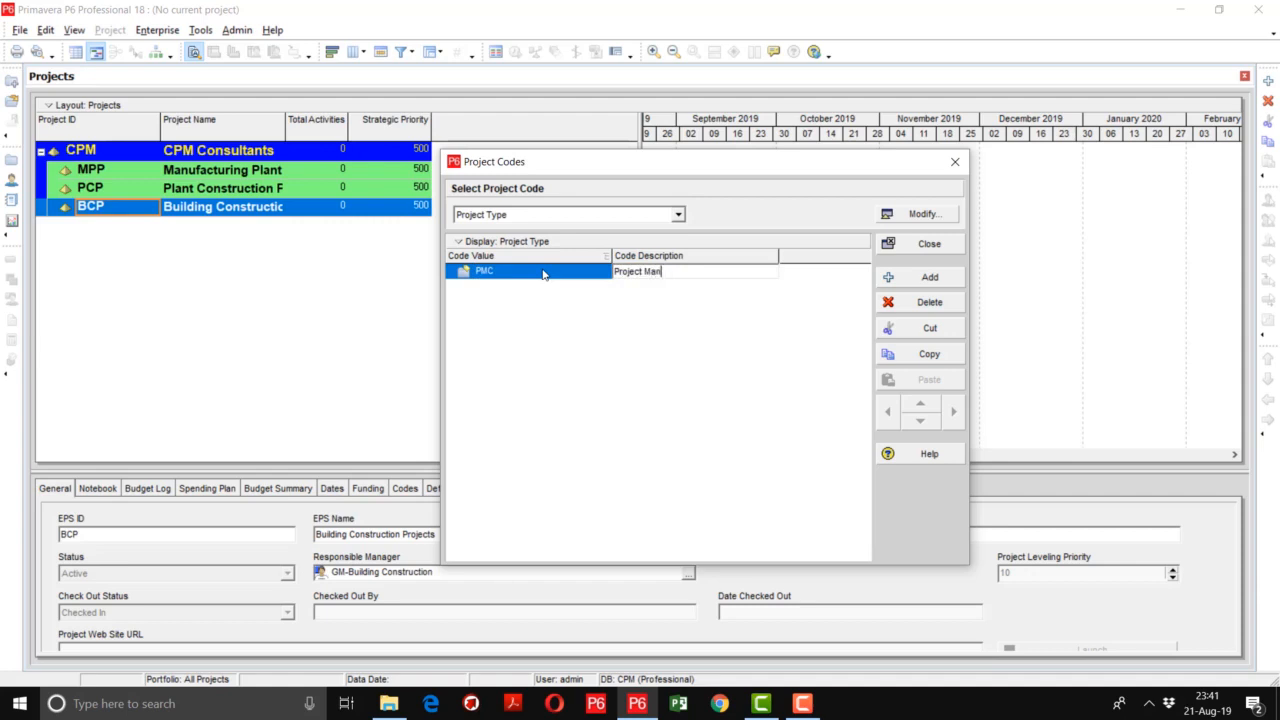
{"action": "type", "text": "agement Consultancy"}
{"action": "key", "text": "Return"}
- Add a second Project Type code value EPC with the description EPC Projects
{"action": "key", "text": "Insert"}
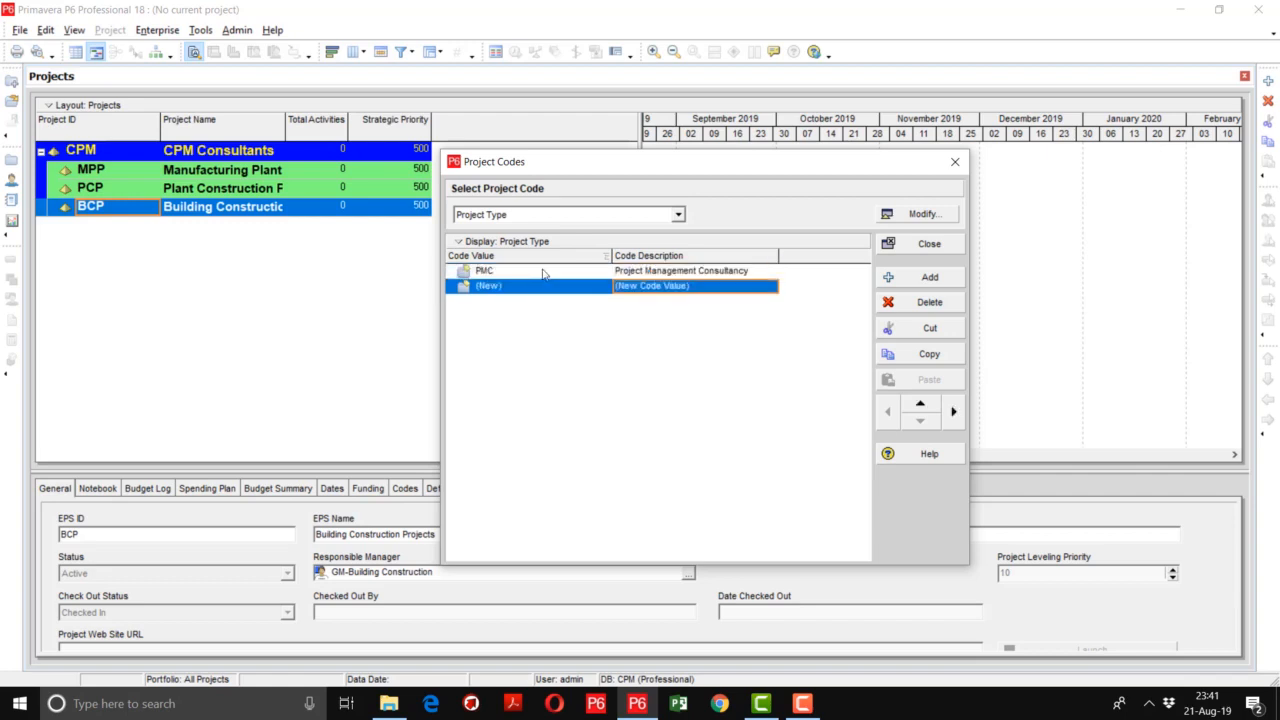
{"action": "left_click", "coordinate": [528, 291]}
{"action": "type", "text": "EPC"}
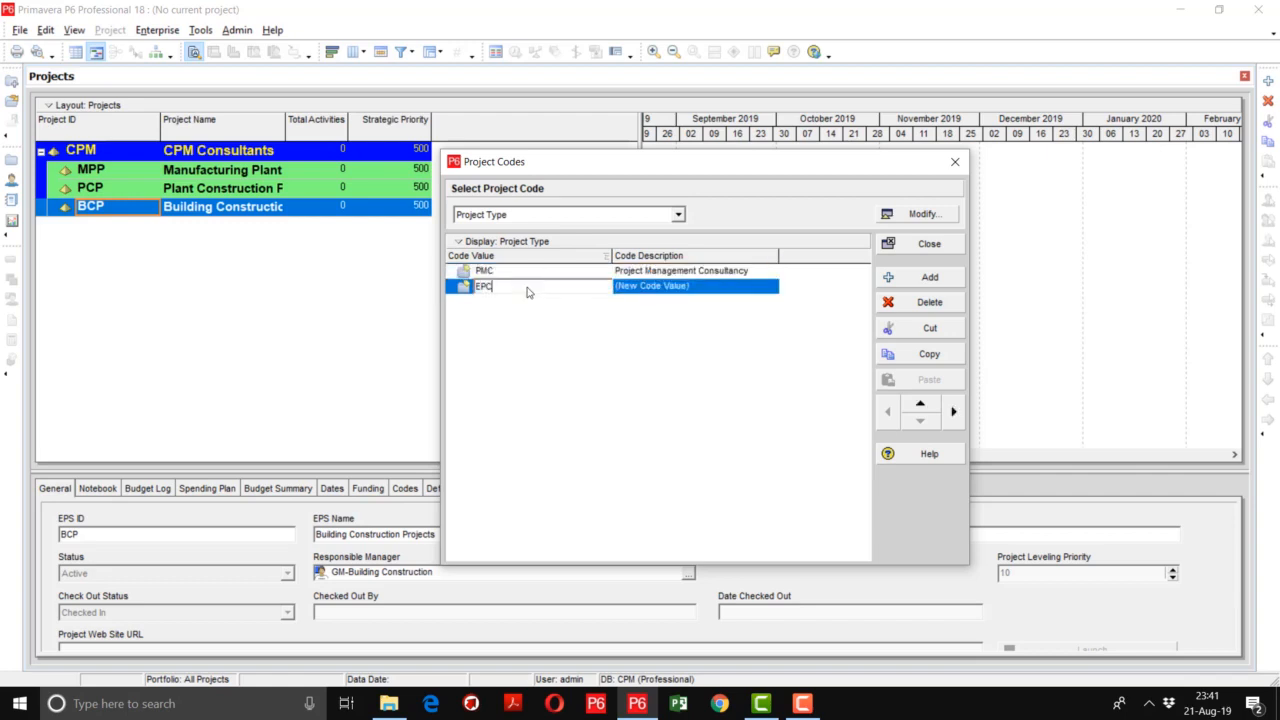
{"action": "key", "text": "Tab"}
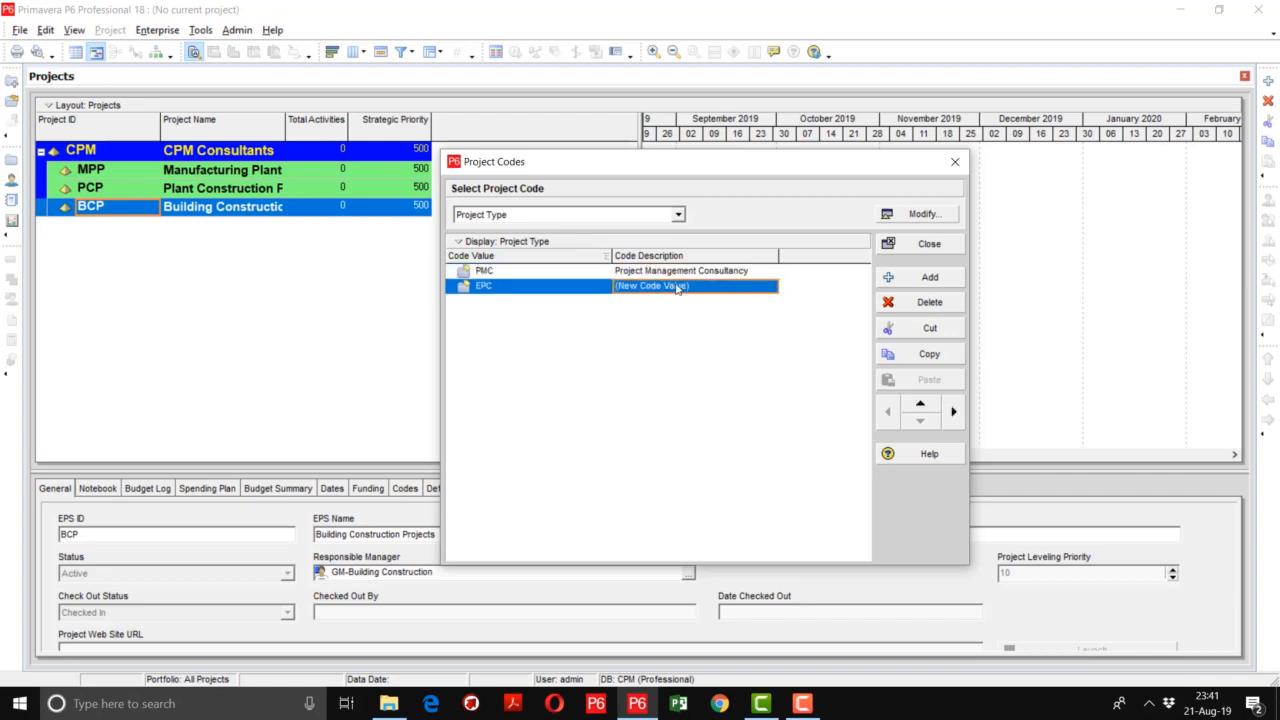
{"action": "type", "text": "Enter"}
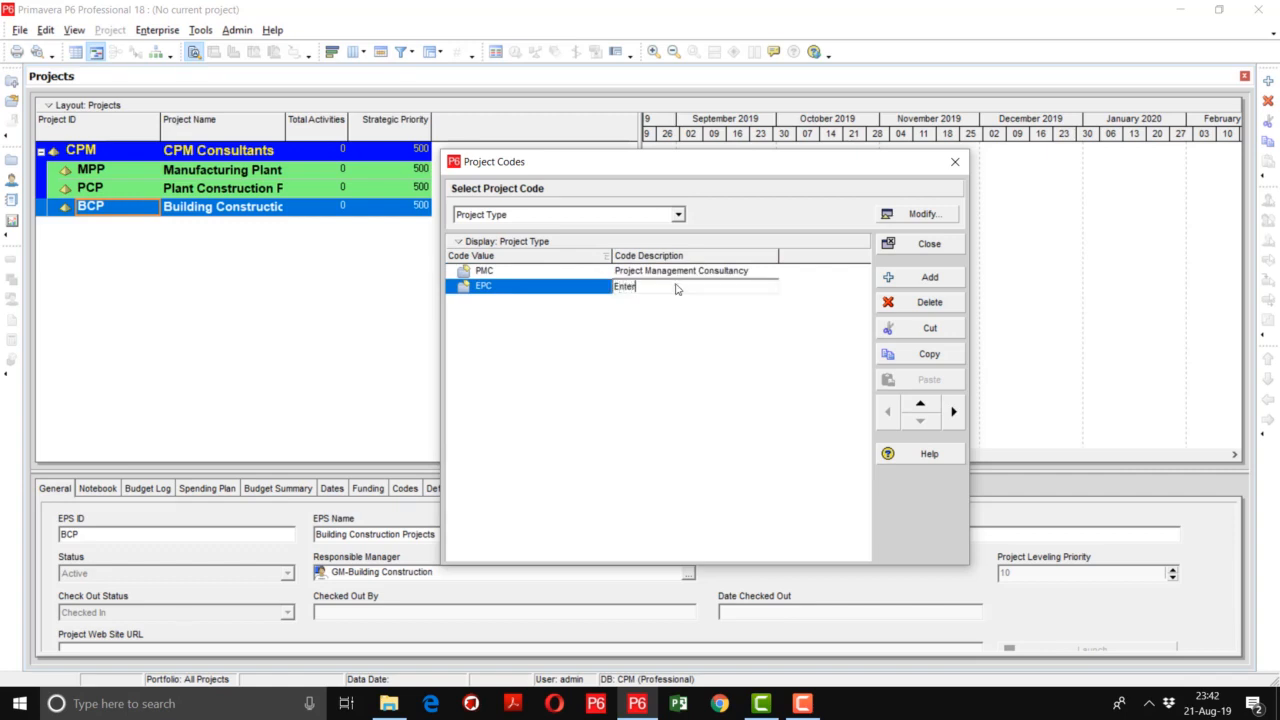
{"action": "type", "text": "pri"}
{"action": "key", "text": "BackSpace"}
{"action": "key", "text": "BackSpace"}
{"action": "key", "text": "BackSpace"}
{"action": "key", "text": "BackSpace"}
{"action": "key", "text": "BackSpace"}
{"action": "type", "text": "gg"}
{"action": "key", "text": "BackSpace"}
{"action": "key", "text": "BackSpace"}
{"action": "key", "text": "BackSpace"}
{"action": "key", "text": "BackSpace"}
{"action": "type", "text": "PC Projects"}
{"action": "key", "text": "Return"}
- Add a third Project Type code value BOO with the description Build Own Operate
{"action": "key", "text": "Insert"}
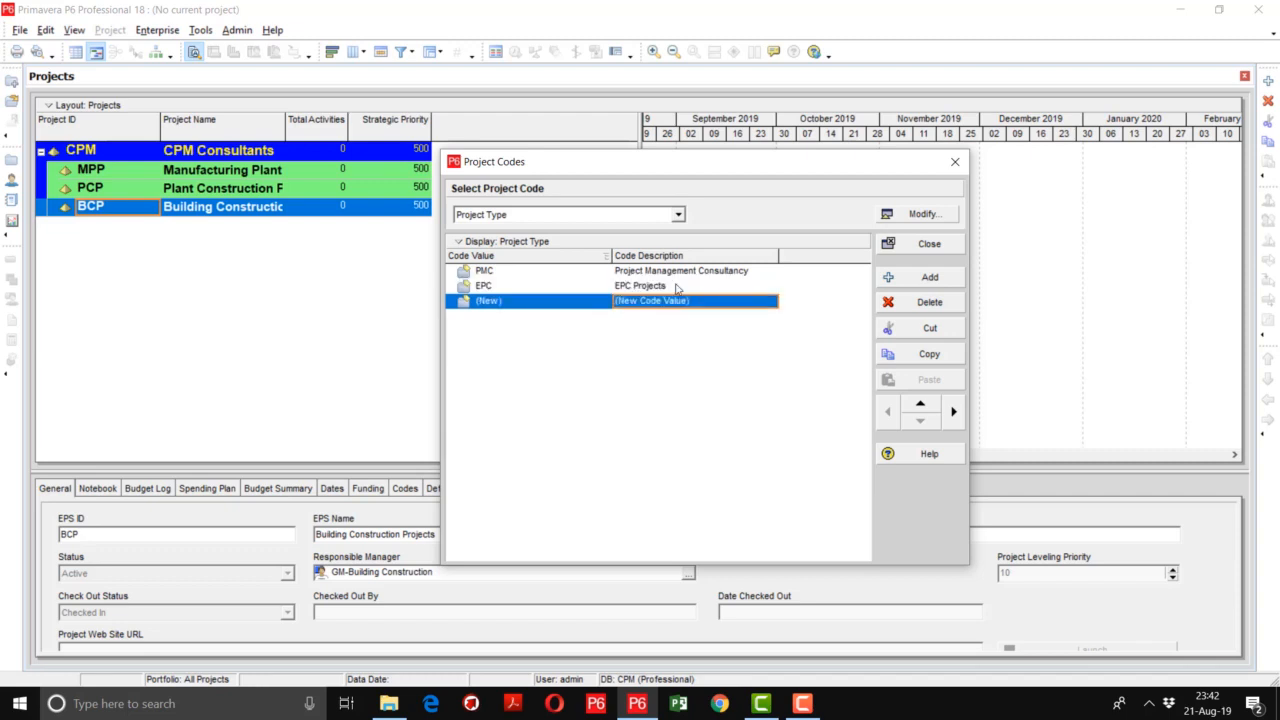
{"action": "left_click", "coordinate": [562, 306]}
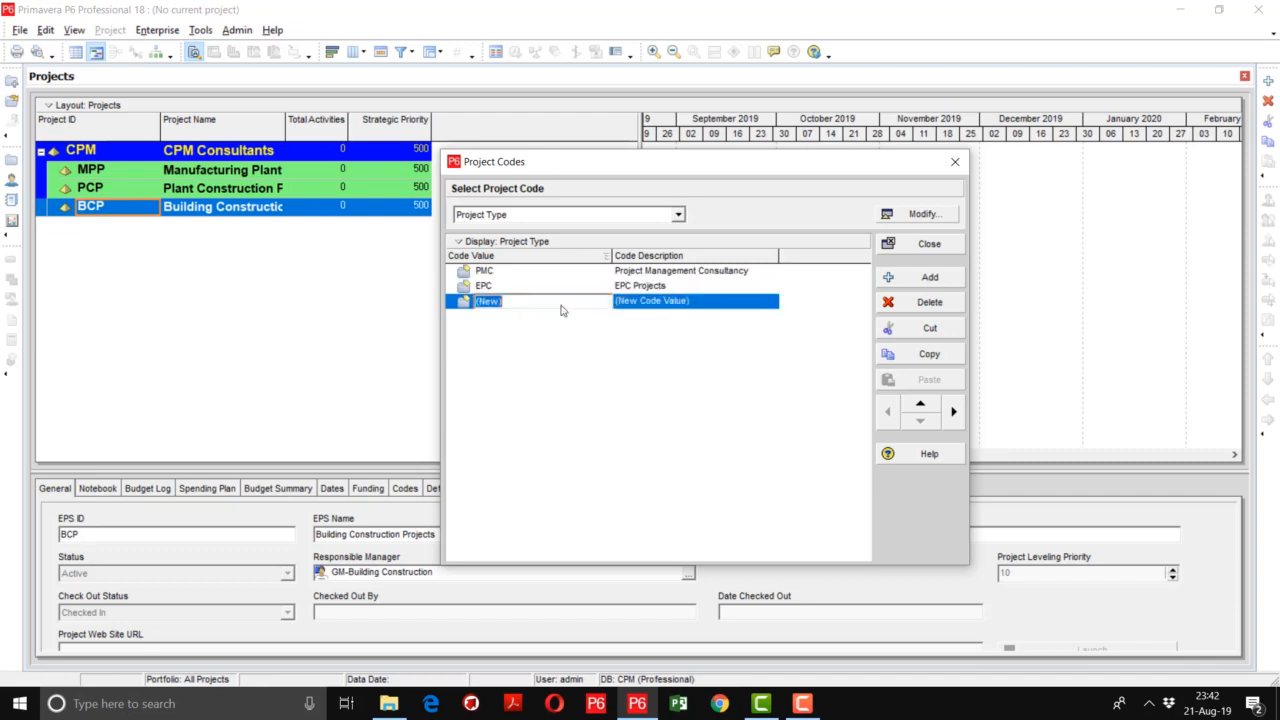
{"action": "type", "text": "BOO"}
{"action": "key", "text": "Tab"}
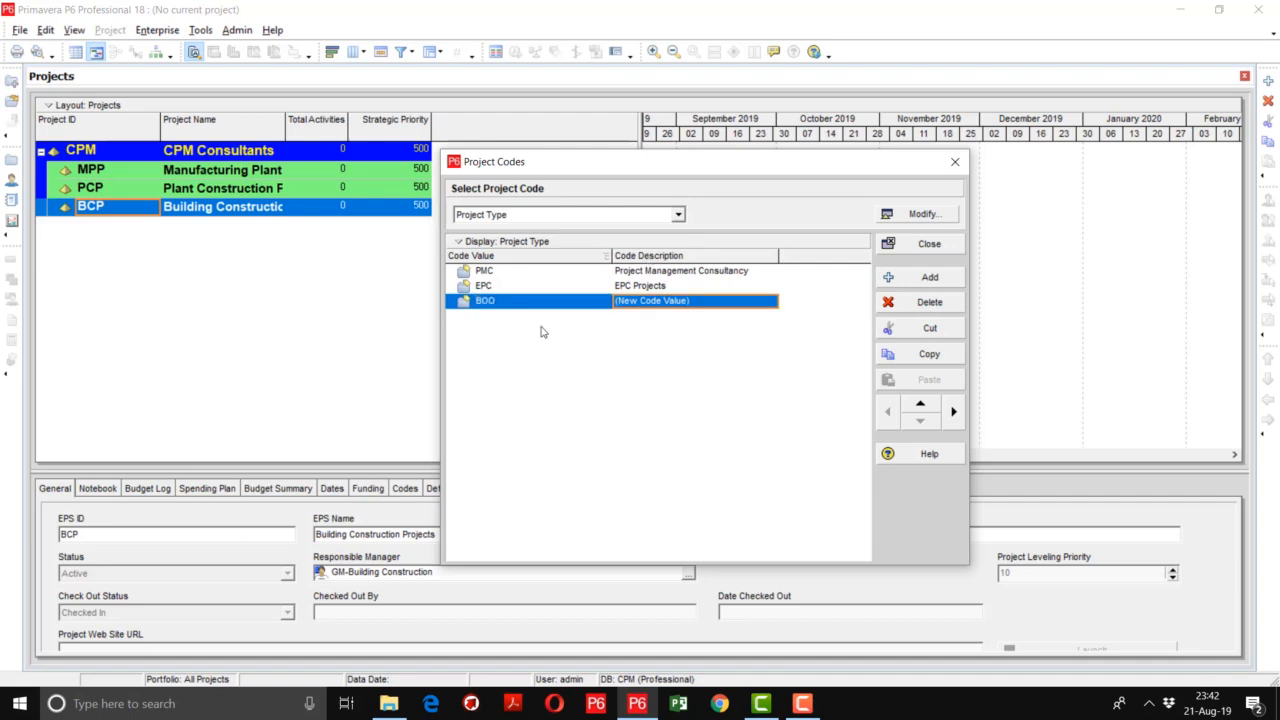
{"action": "left_click", "coordinate": [704, 305]}
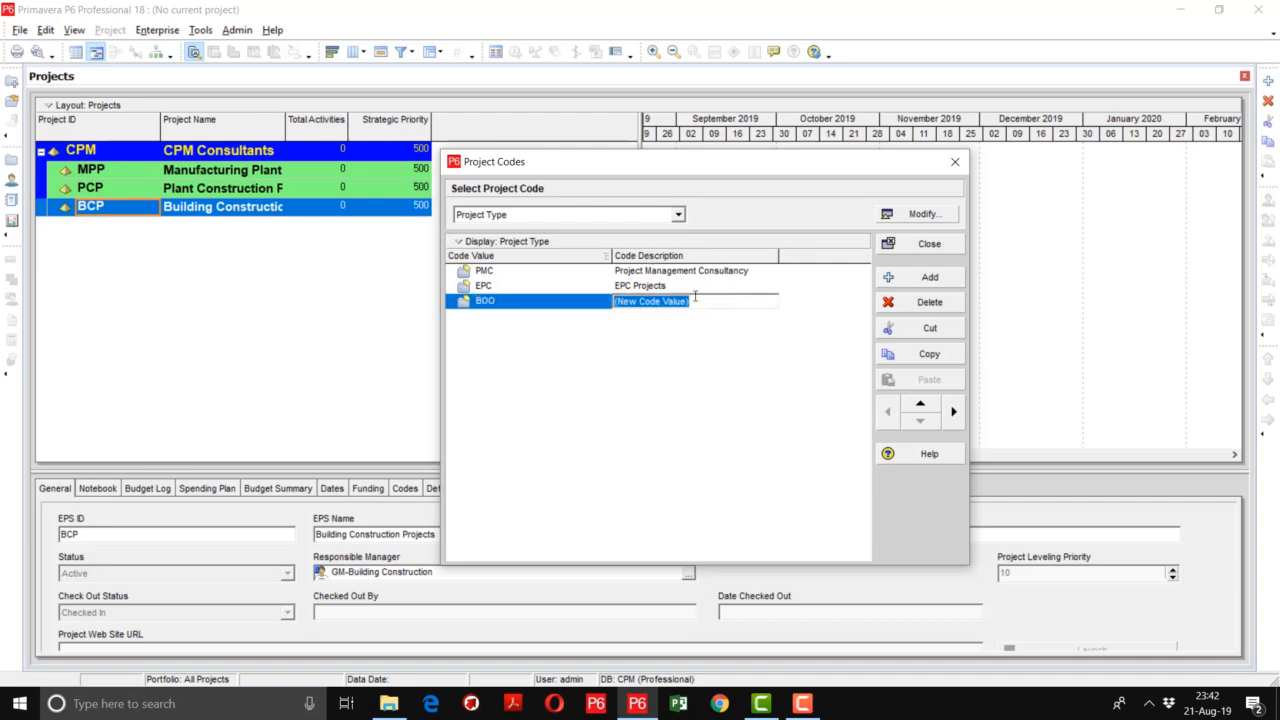
{"action": "type", "text": "Build Own Operate"}
{"action": "key", "text": "Return"}
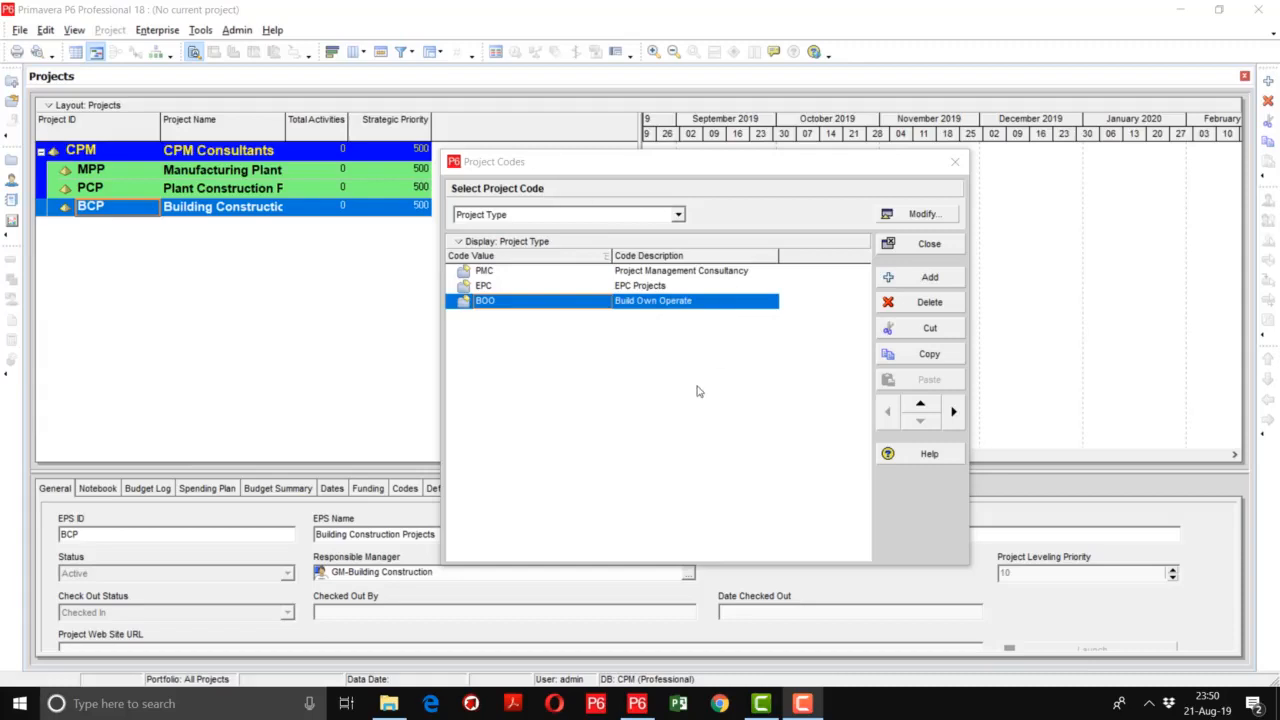
{"action": "left_click", "coordinate": [815, 703]}
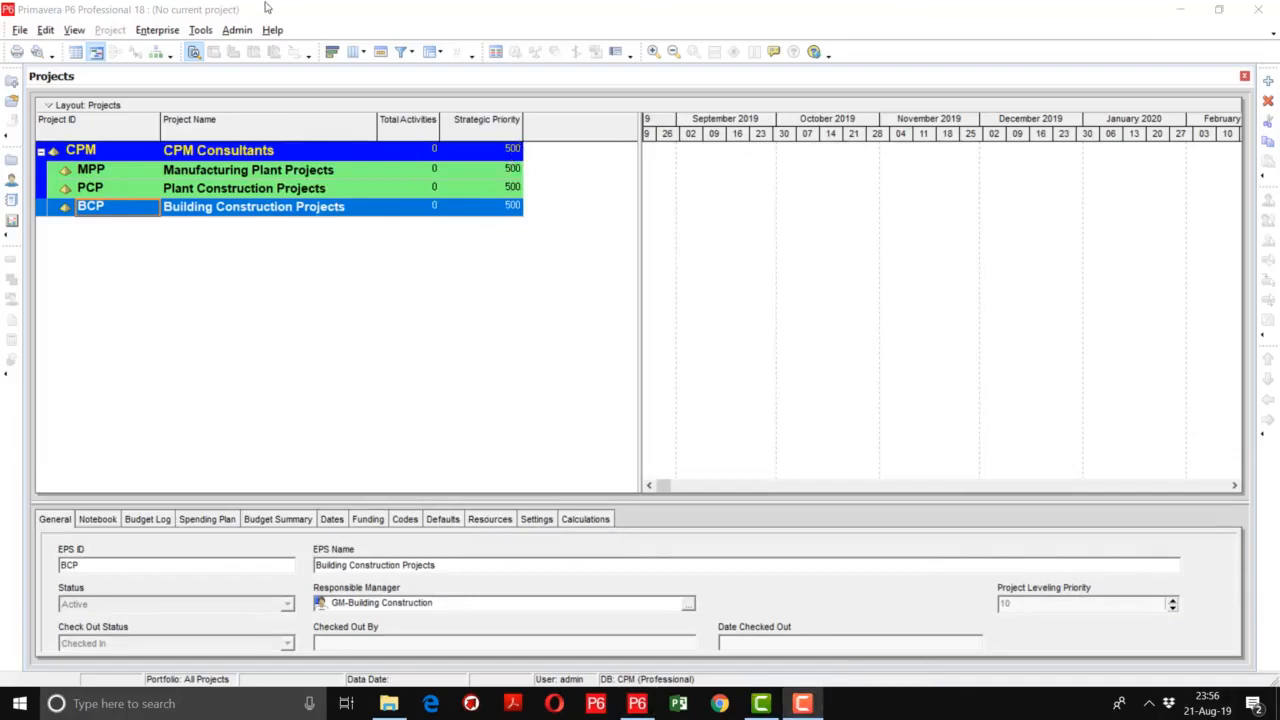
- Add a global calendar named HO-Calendar, copied from the 7-Day Workweek calendar
{"action": "left_click", "coordinate": [146, 32]}
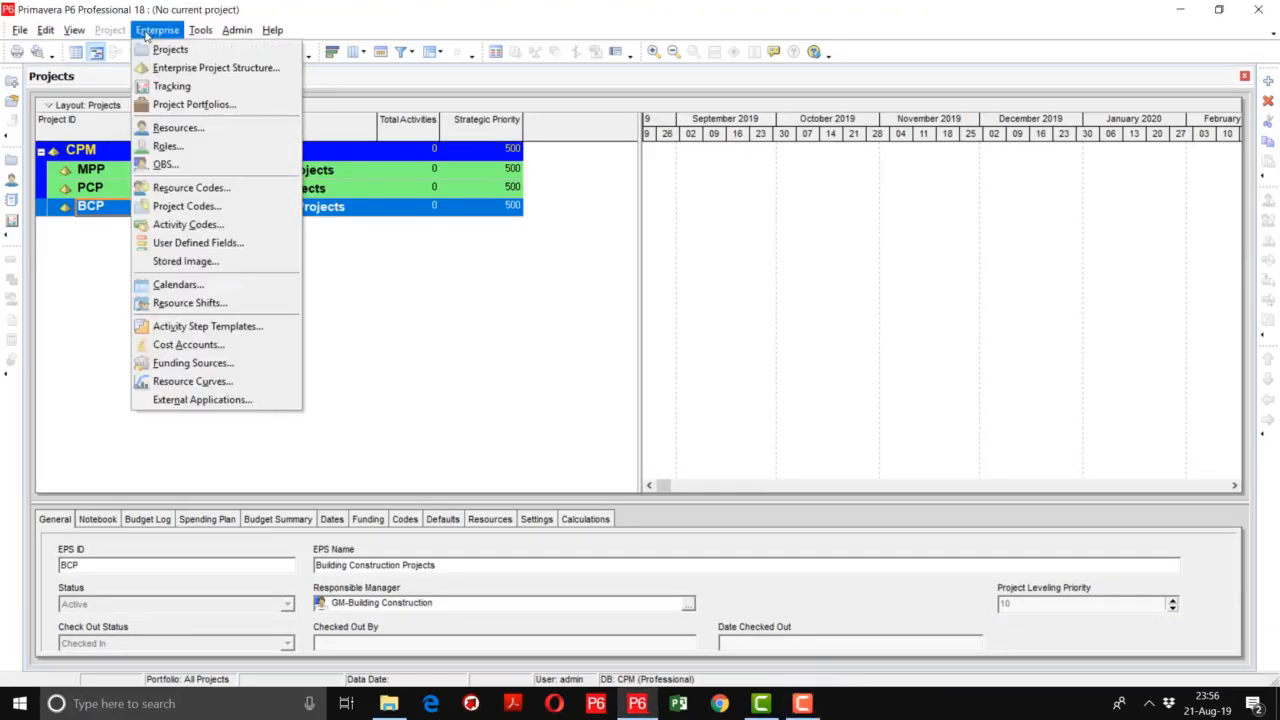
{"action": "left_click", "coordinate": [179, 287]}
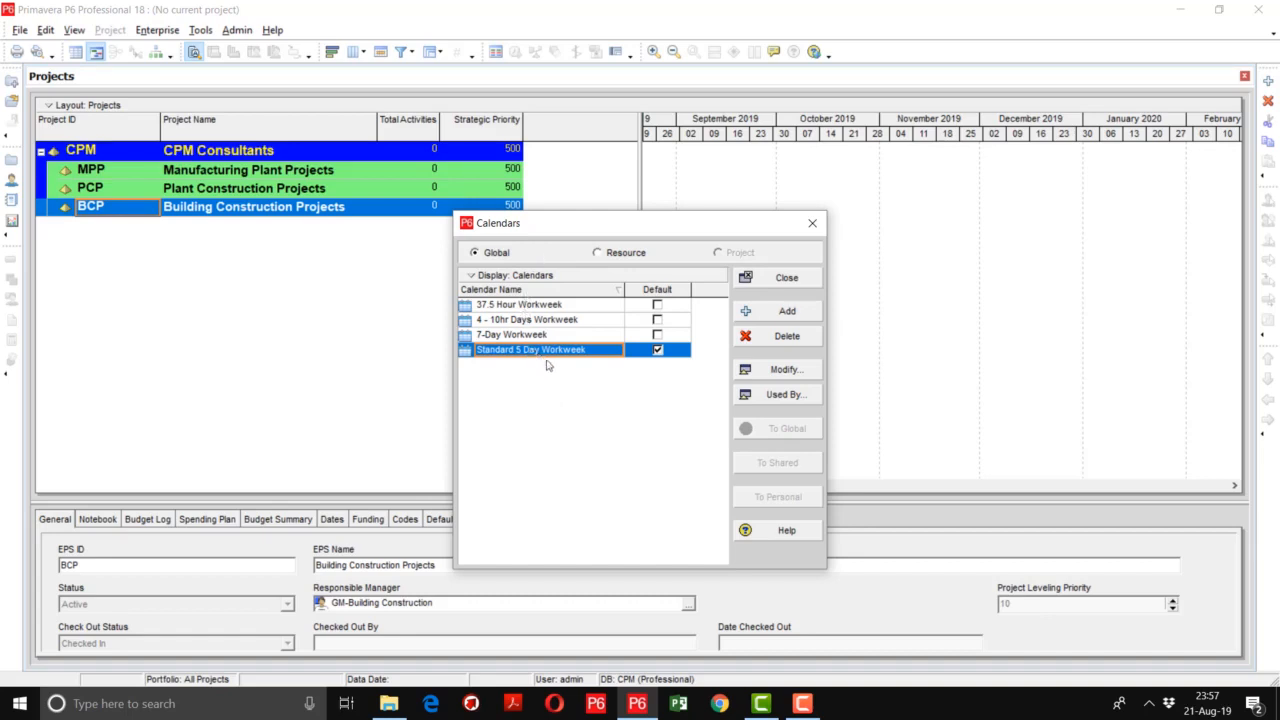
{"action": "left_click", "coordinate": [766, 313]}
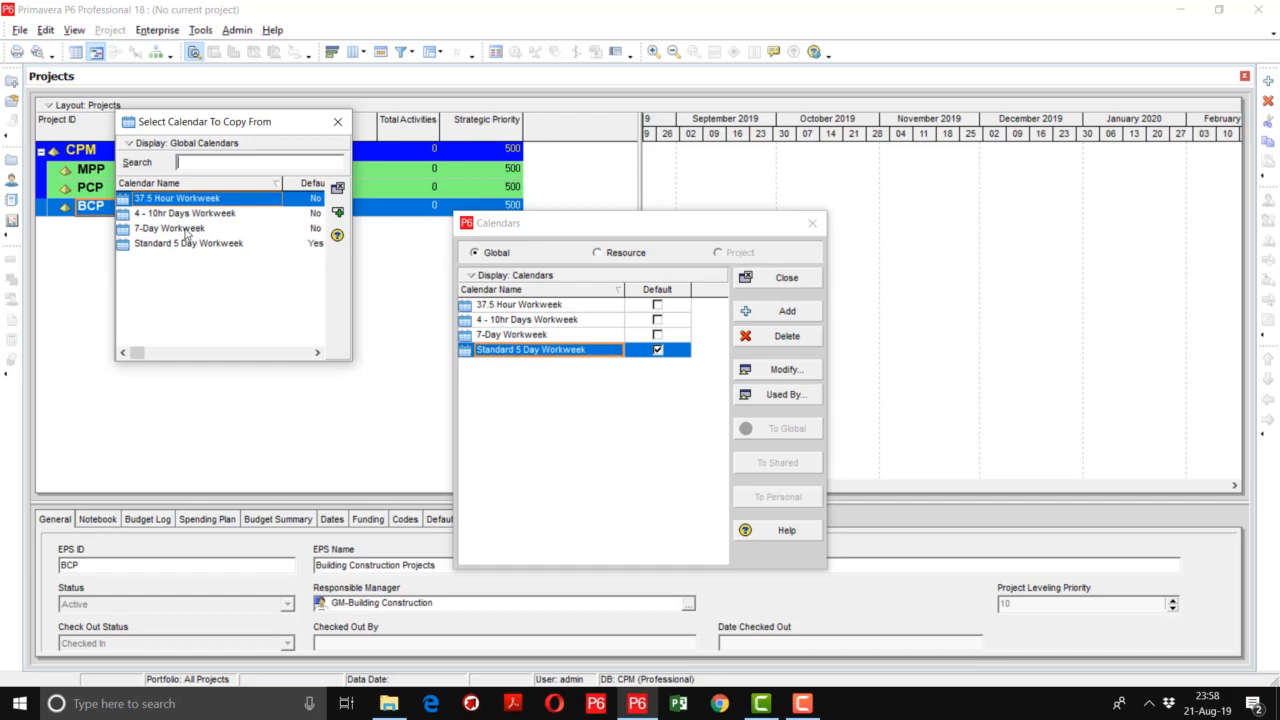
{"action": "double_click", "coordinate": [186, 228]}
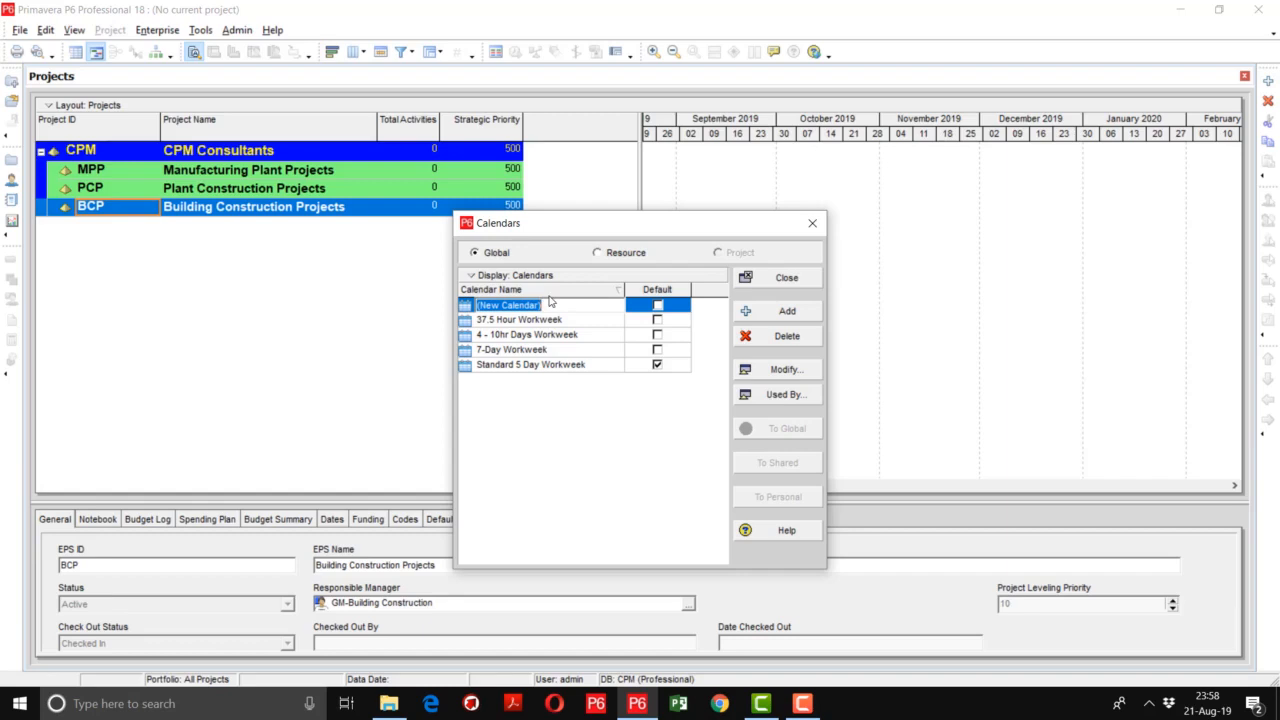
{"action": "type", "text": "HO-Calendar"}
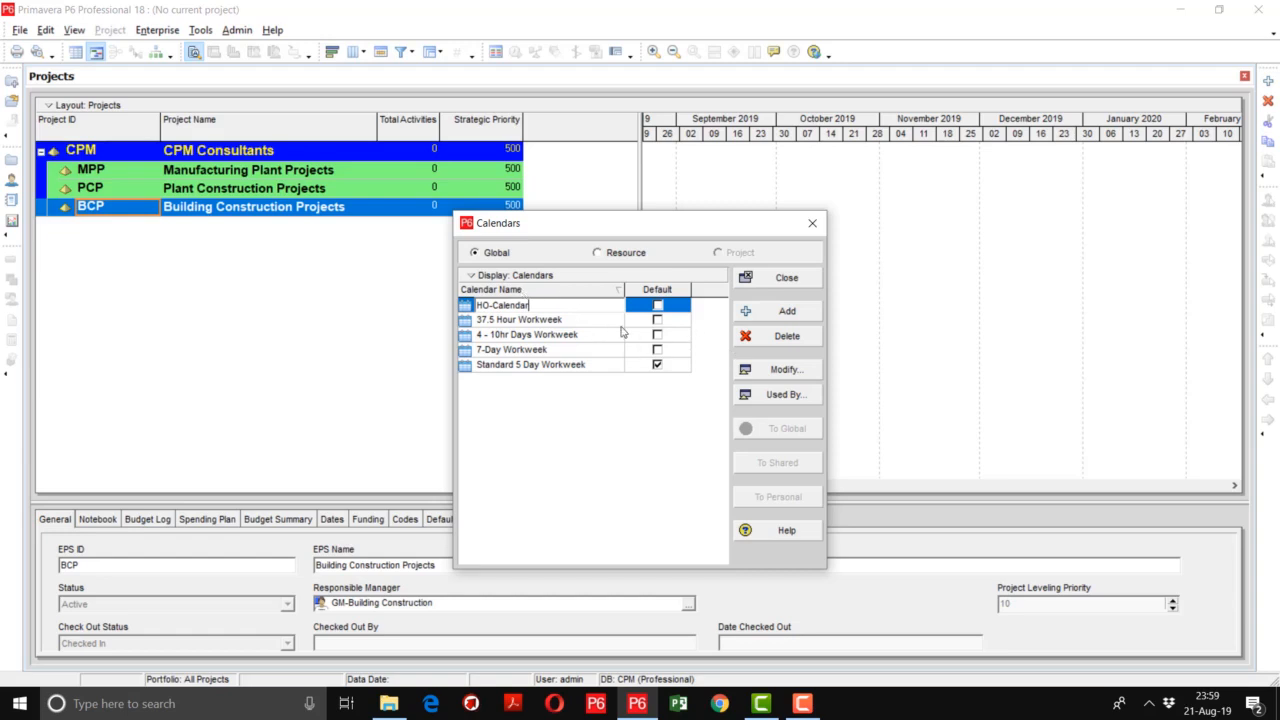
{"action": "left_click", "coordinate": [553, 322]}
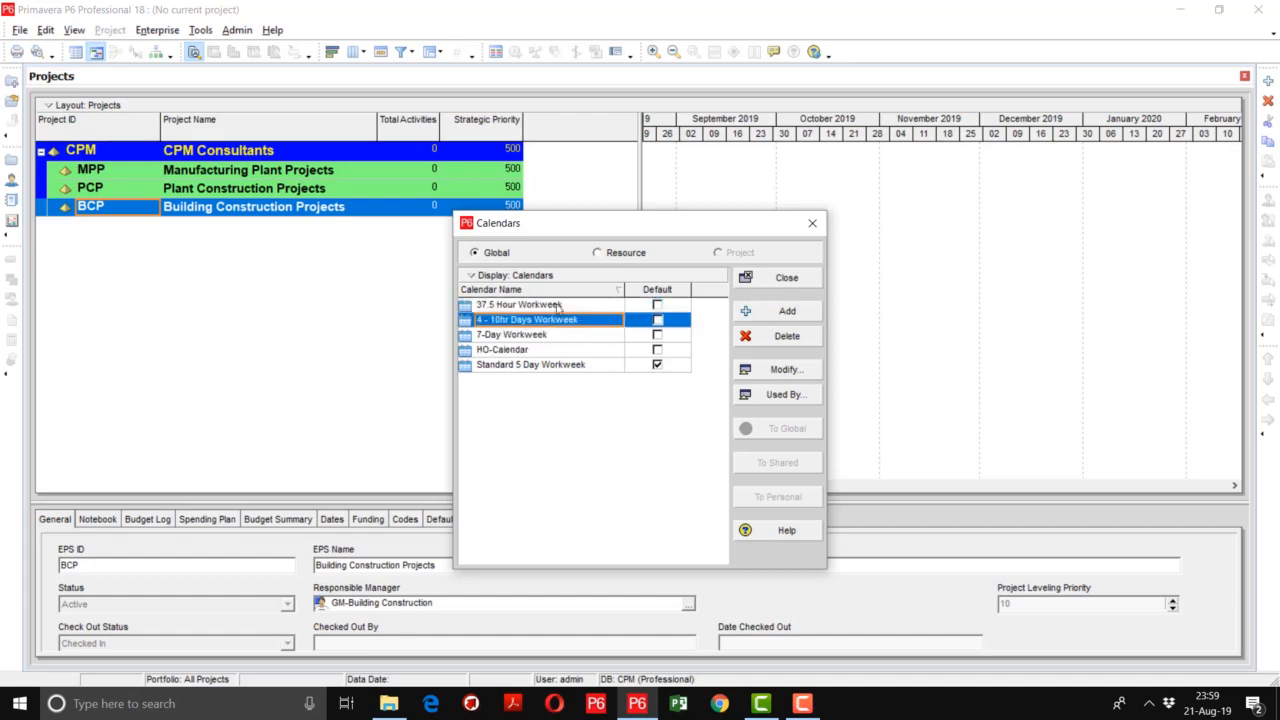
- Set HO-Calendar's hours per time period to 40 per week, 170 per month and 2000 per year
{"action": "left_click", "coordinate": [562, 352]}
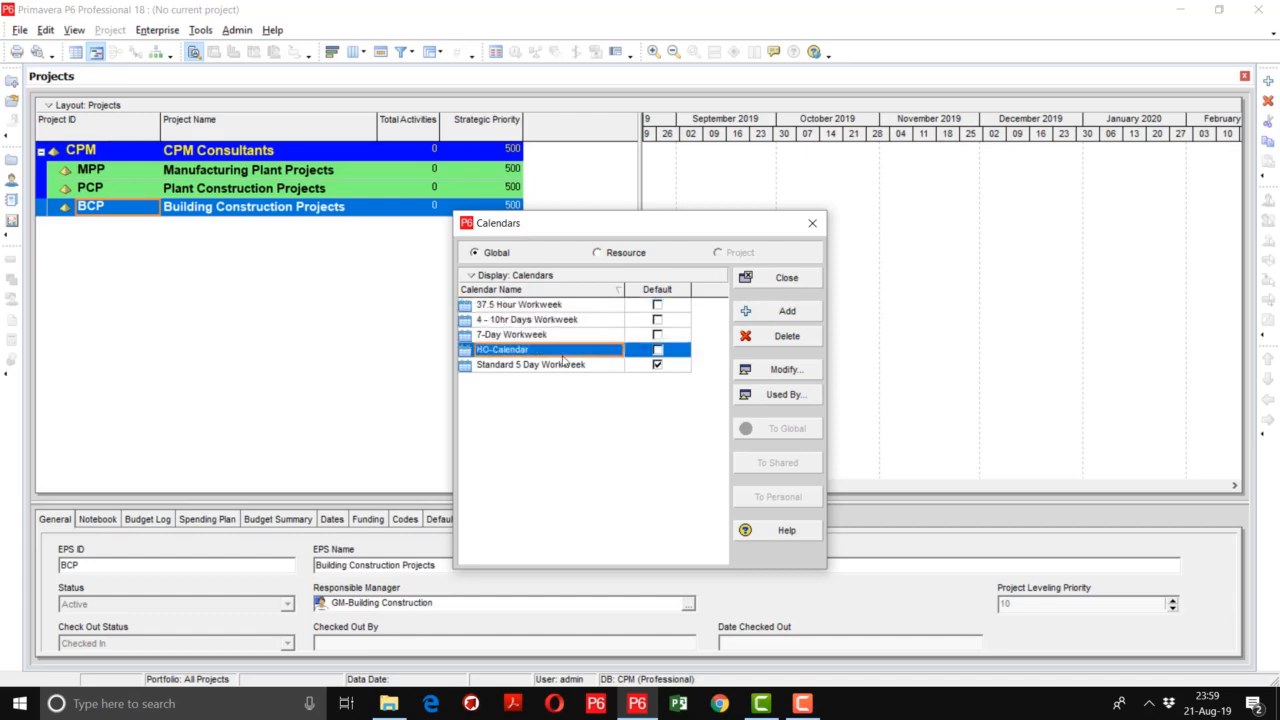
{"action": "left_click", "coordinate": [793, 371]}
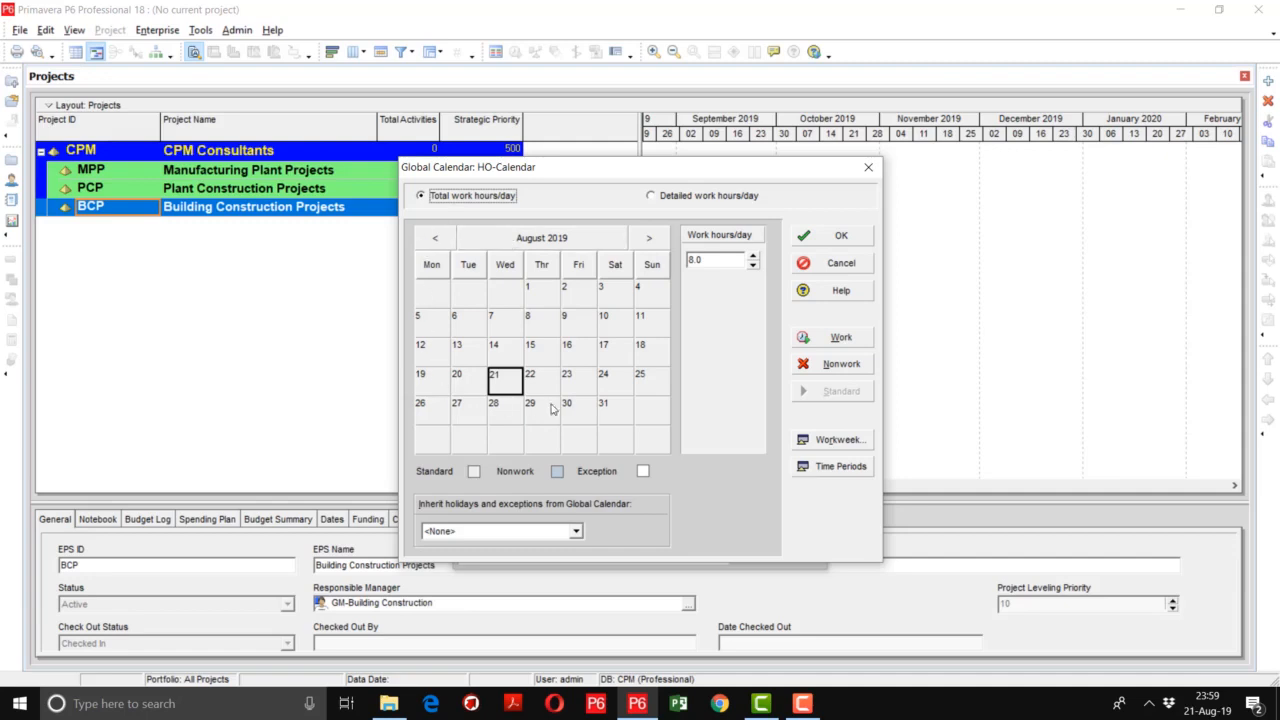
{"action": "left_click", "coordinate": [820, 467]}
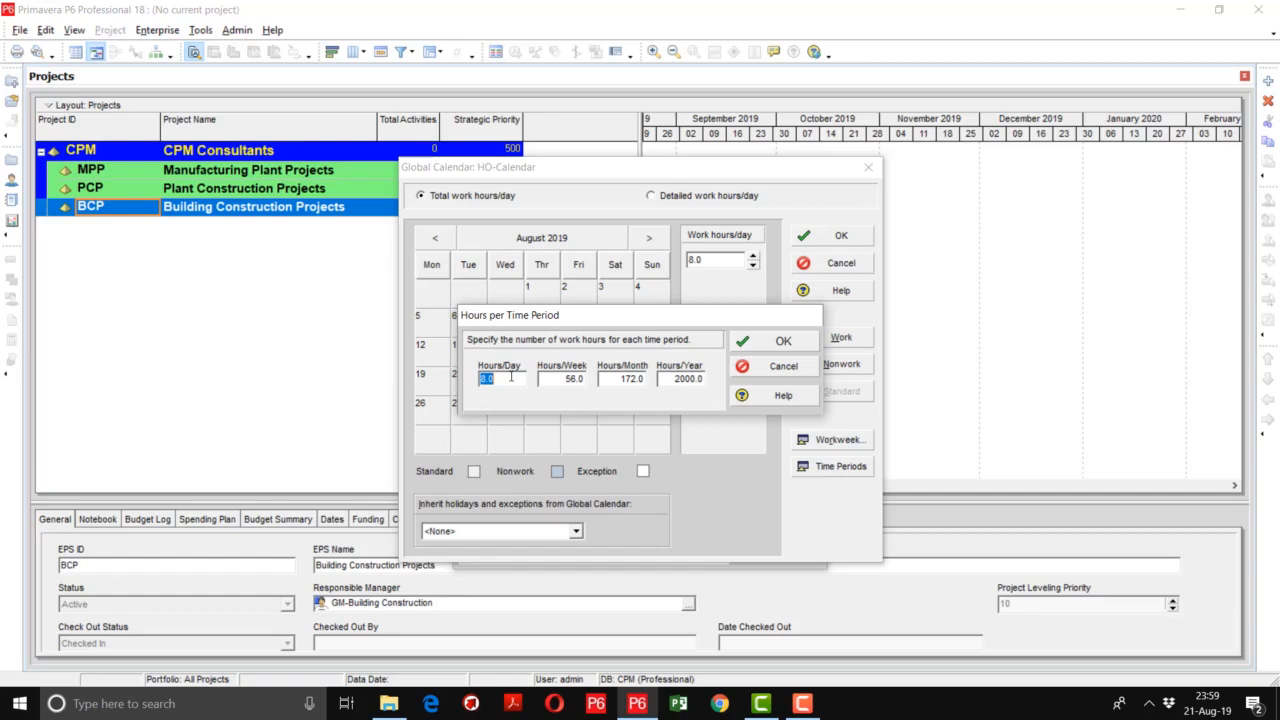
{"action": "double_click", "coordinate": [552, 378]}
{"action": "type", "text": "40"}
{"action": "key", "text": "Tab"}
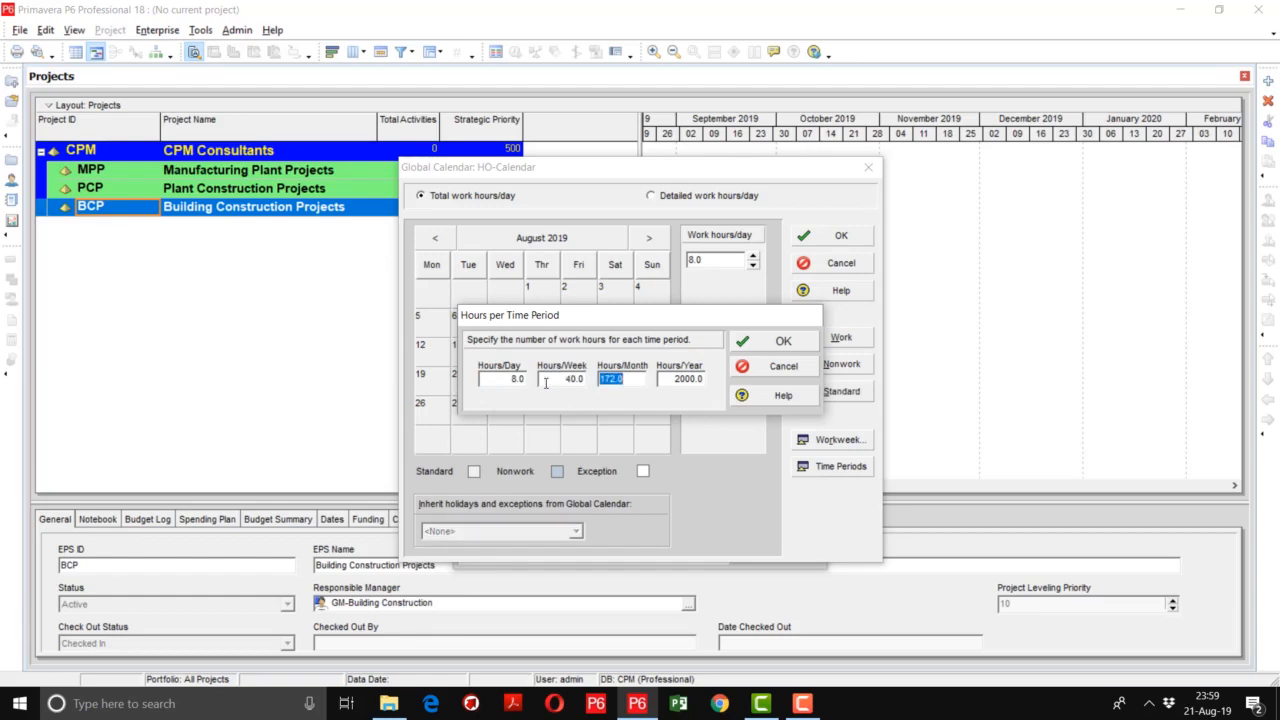
{"action": "type", "text": "170"}
{"action": "key", "text": "Tab"}
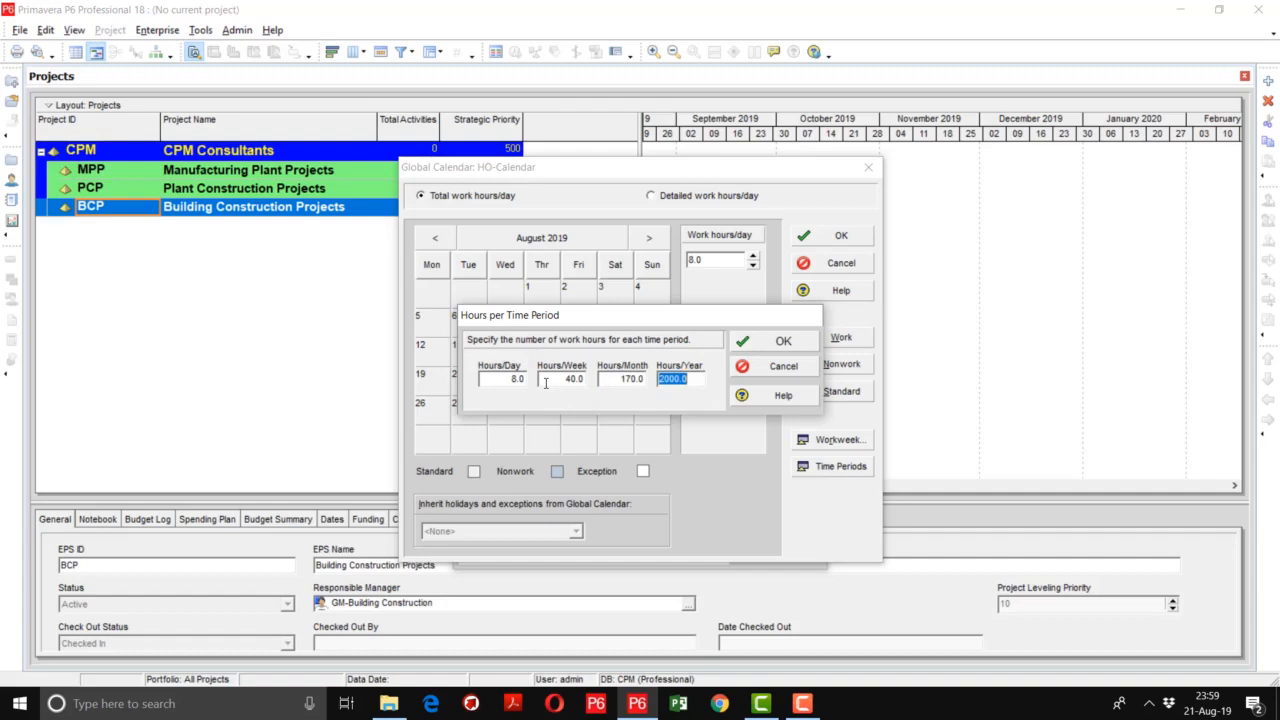
{"action": "type", "text": "2000"}
{"action": "left_click", "coordinate": [752, 345]}
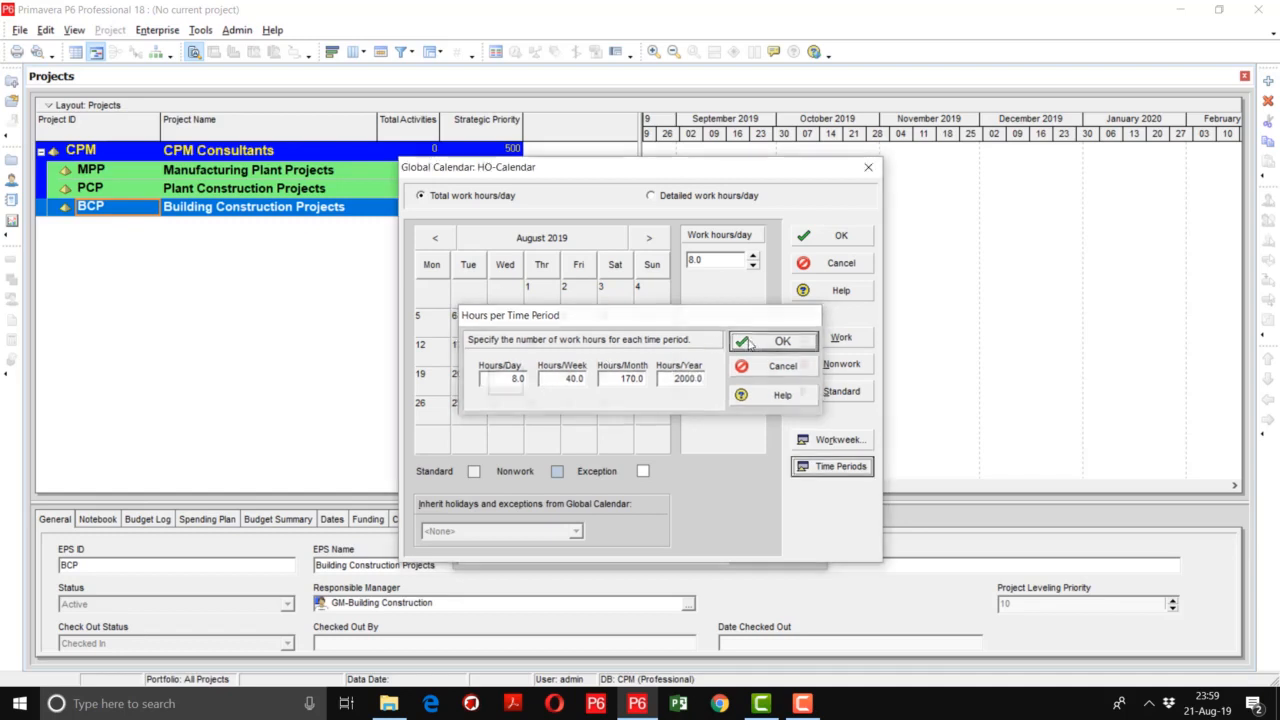
- Set HO-Calendar's standard weekly work hours to 0 for Saturday and Sunday
{"action": "left_click", "coordinate": [832, 442]}
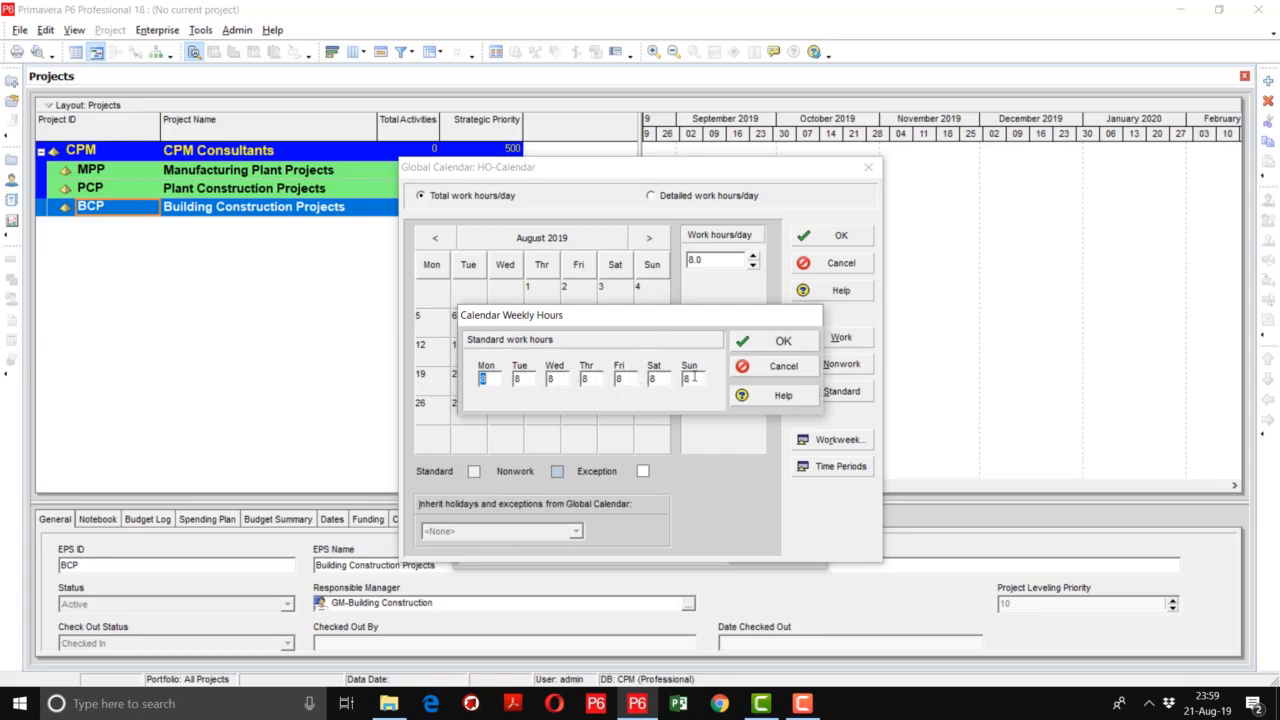
{"action": "double_click", "coordinate": [656, 380]}
{"action": "type", "text": "0"}
{"action": "key", "text": "Tab"}
{"action": "type", "text": "0"}
{"action": "left_click", "coordinate": [769, 347]}
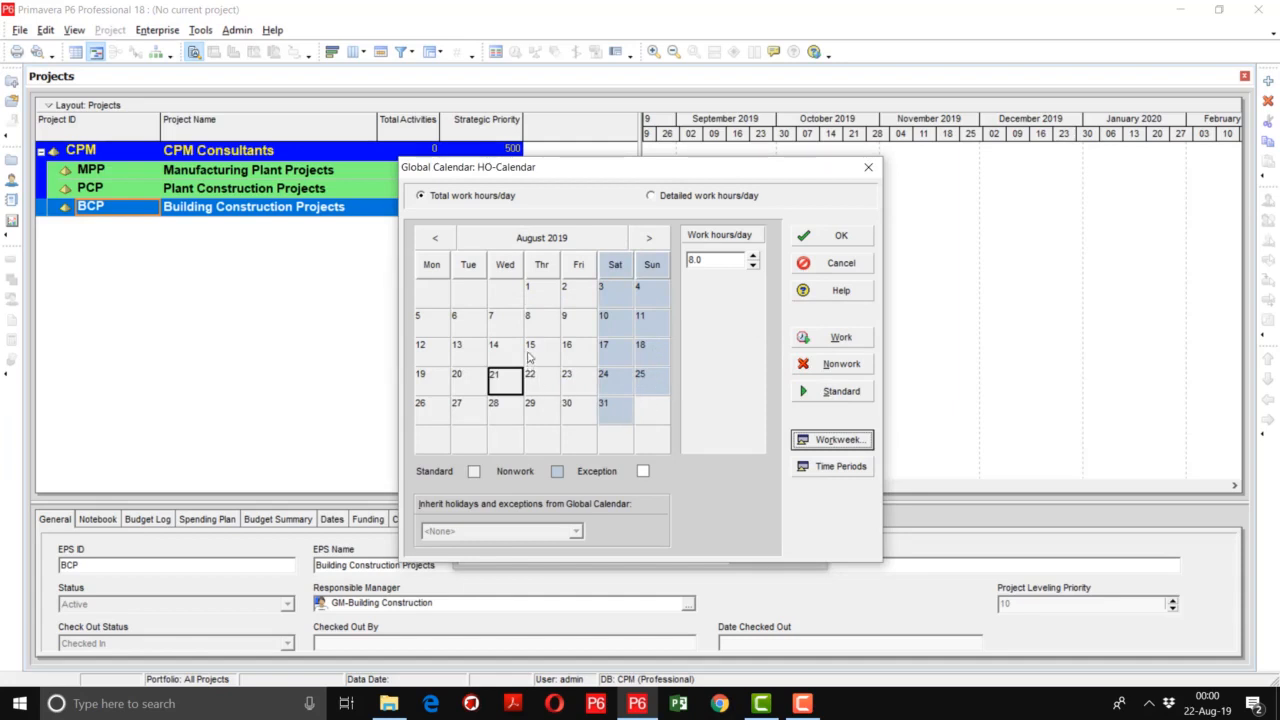
- Mark December 23 to 31, 2019 as nonwork days in HO-Calendar and save the calendar
{"action": "left_click", "coordinate": [652, 238]}
{"action": "left_click", "coordinate": [652, 238]}
{"action": "left_click", "coordinate": [652, 238]}
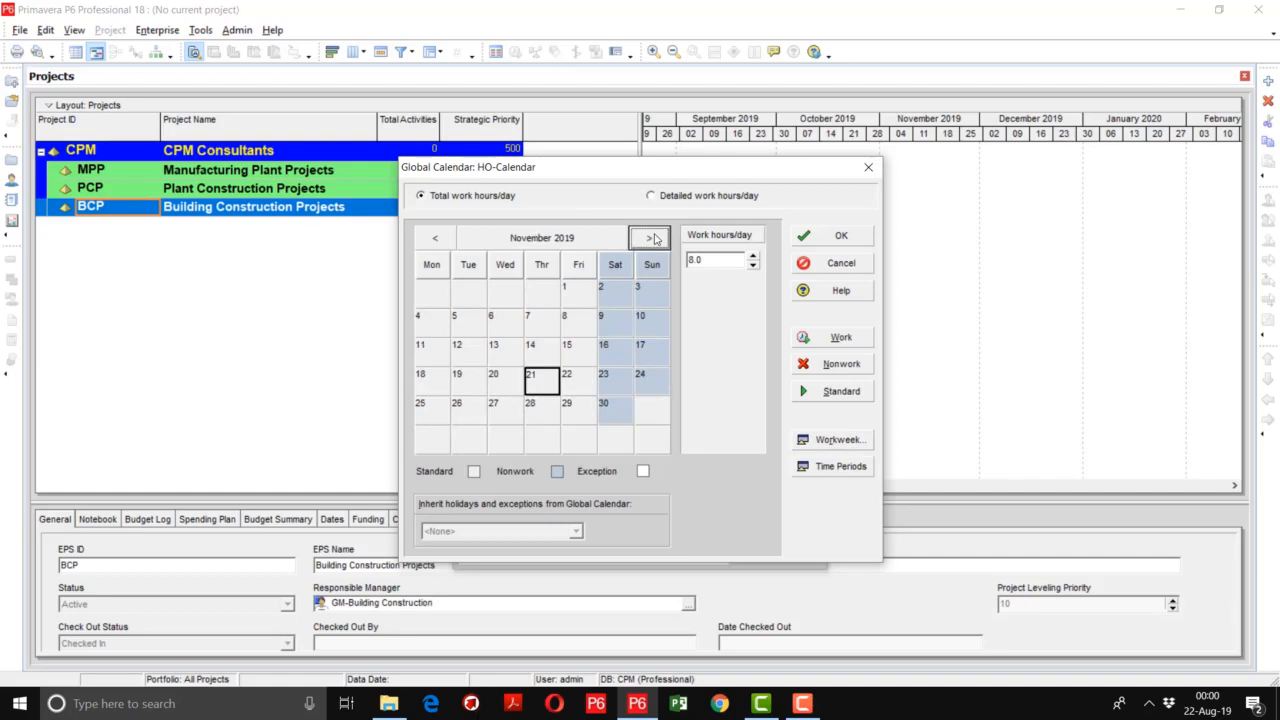
{"action": "left_click", "coordinate": [652, 238]}
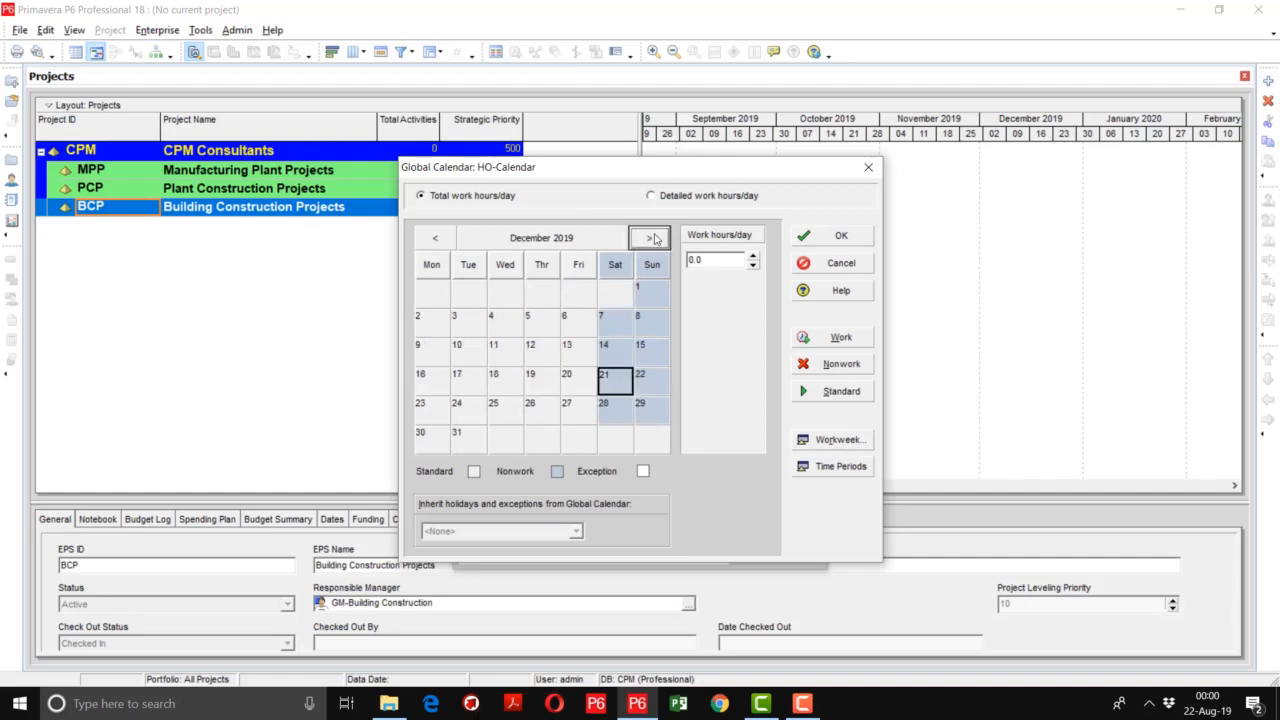
{"action": "left_click", "coordinate": [435, 414]}
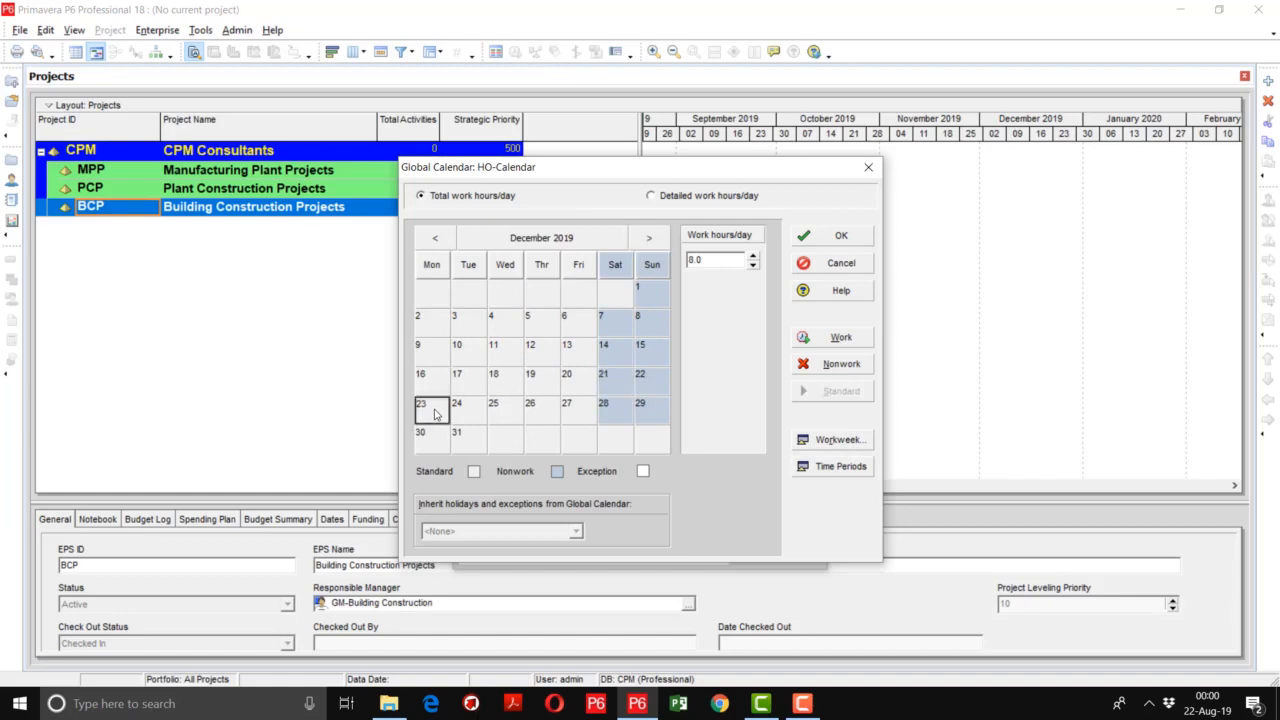
{"action": "key", "text": "Right"}
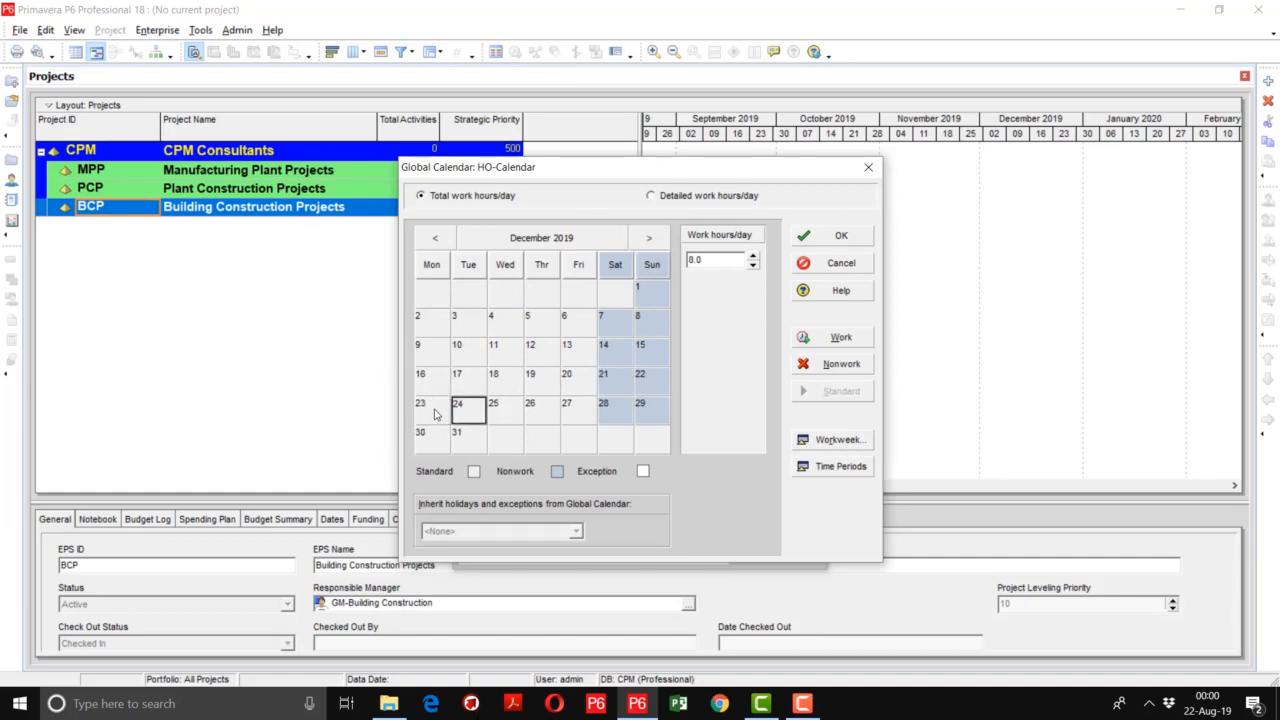
{"action": "left_click", "coordinate": [435, 414]}
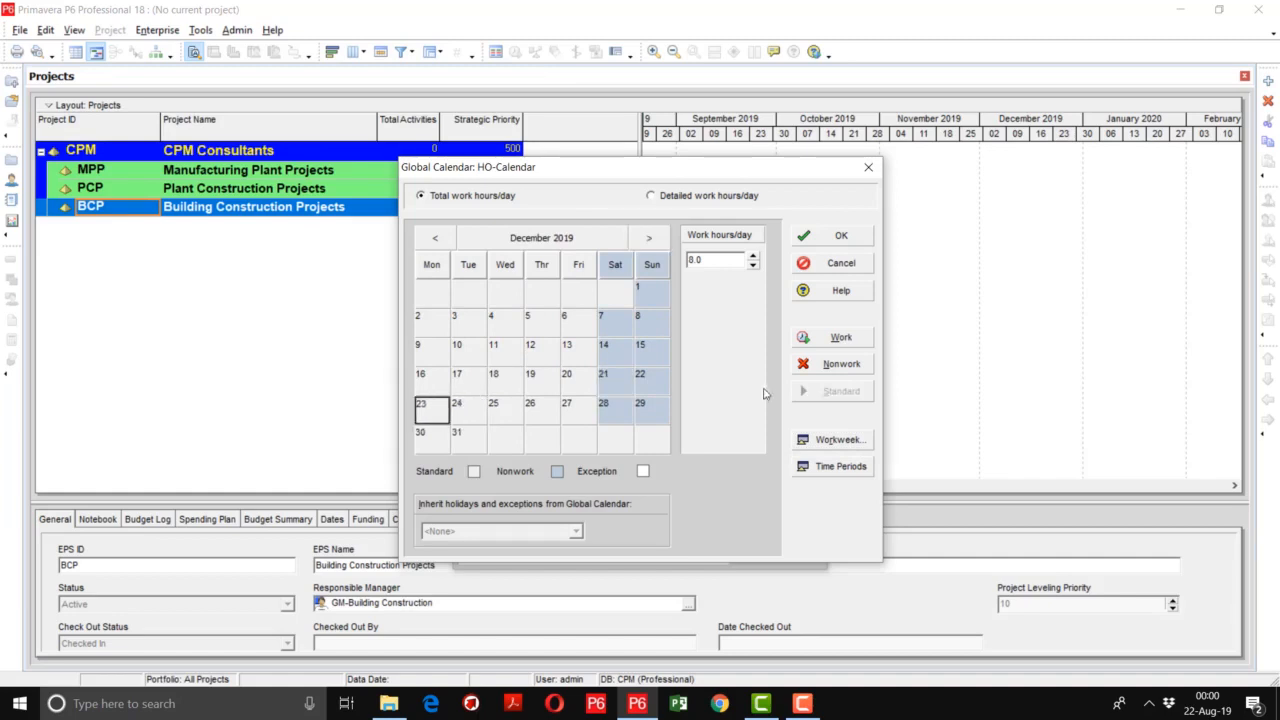
{"action": "left_click", "coordinate": [845, 372]}
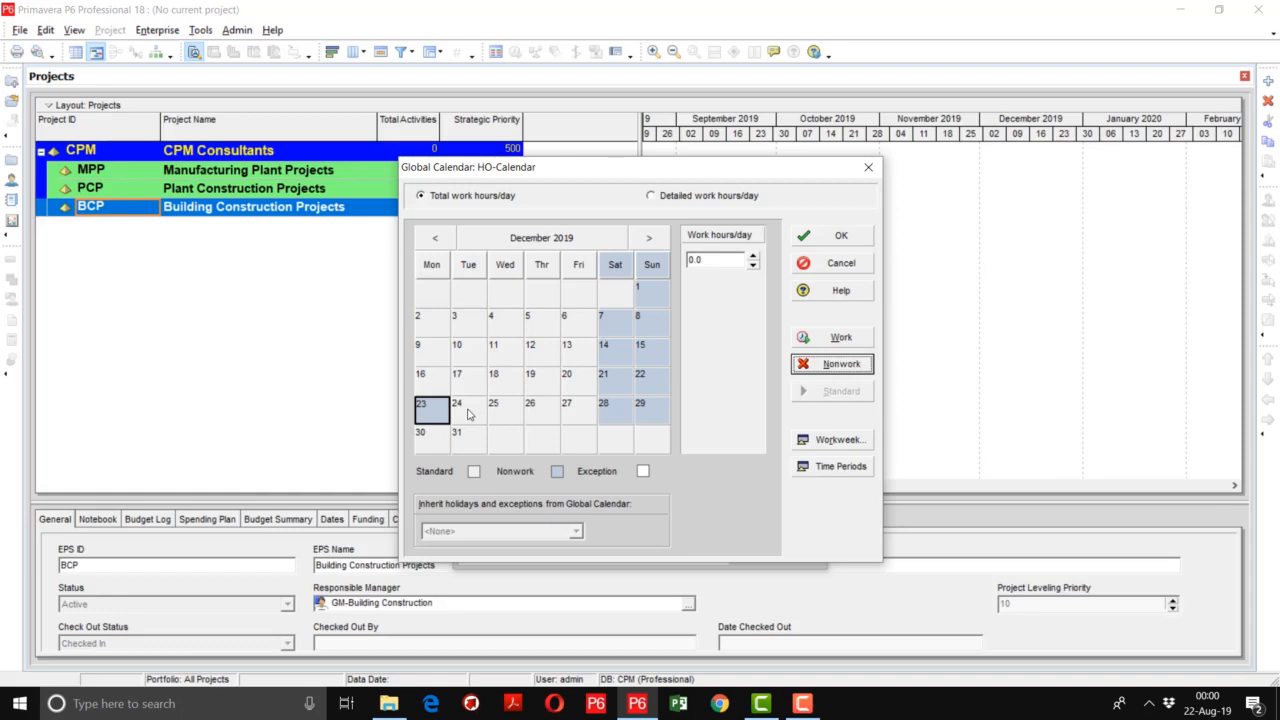
{"action": "left_click_drag", "start_coordinate": [467, 414], "coordinate": [577, 414]}
{"action": "left_click_drag", "start_coordinate": [422, 437], "coordinate": [471, 437]}
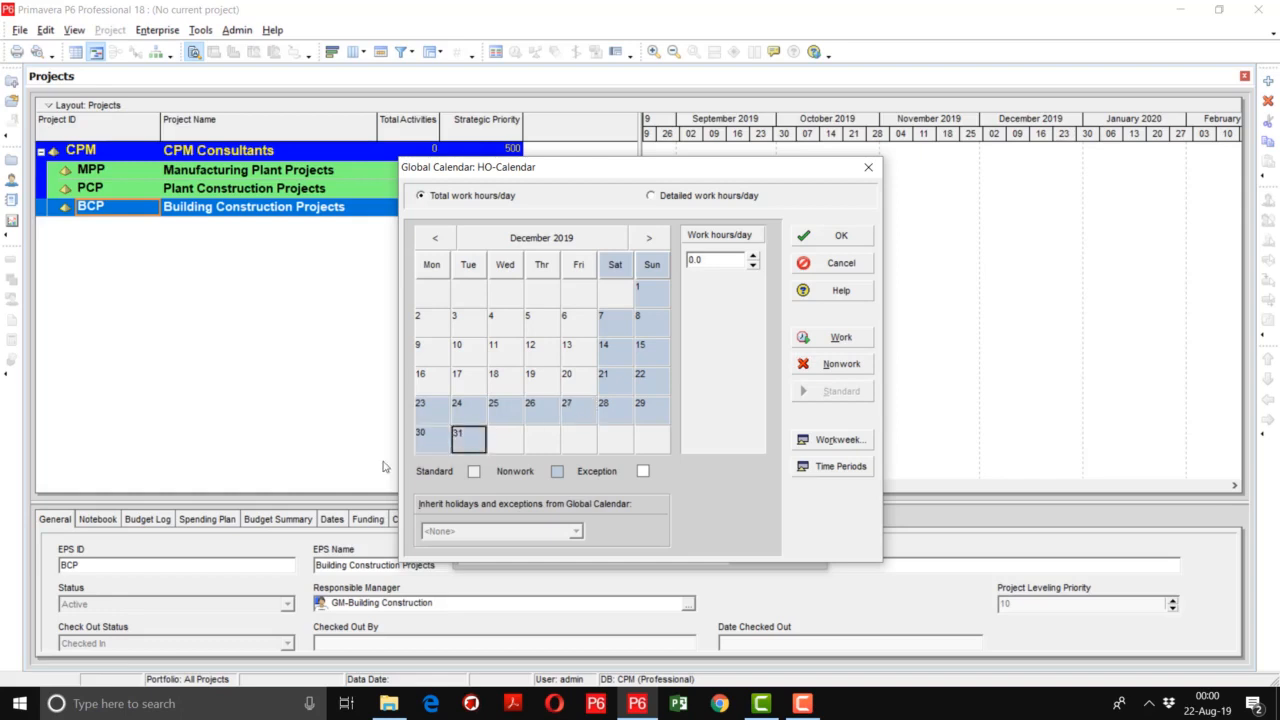
{"action": "left_click", "coordinate": [841, 236]}
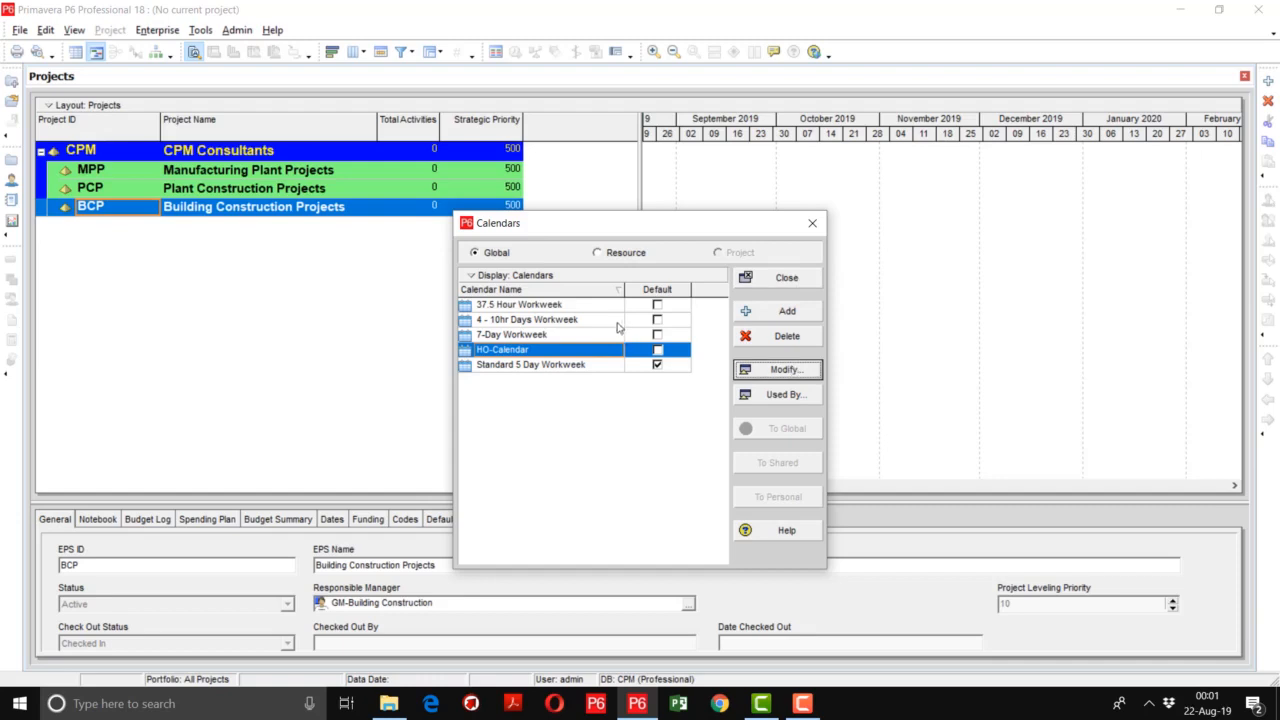
- Add a second global calendar named Site Calendar, copied from the 7-Day Workweek calendar
{"action": "left_click", "coordinate": [782, 312]}
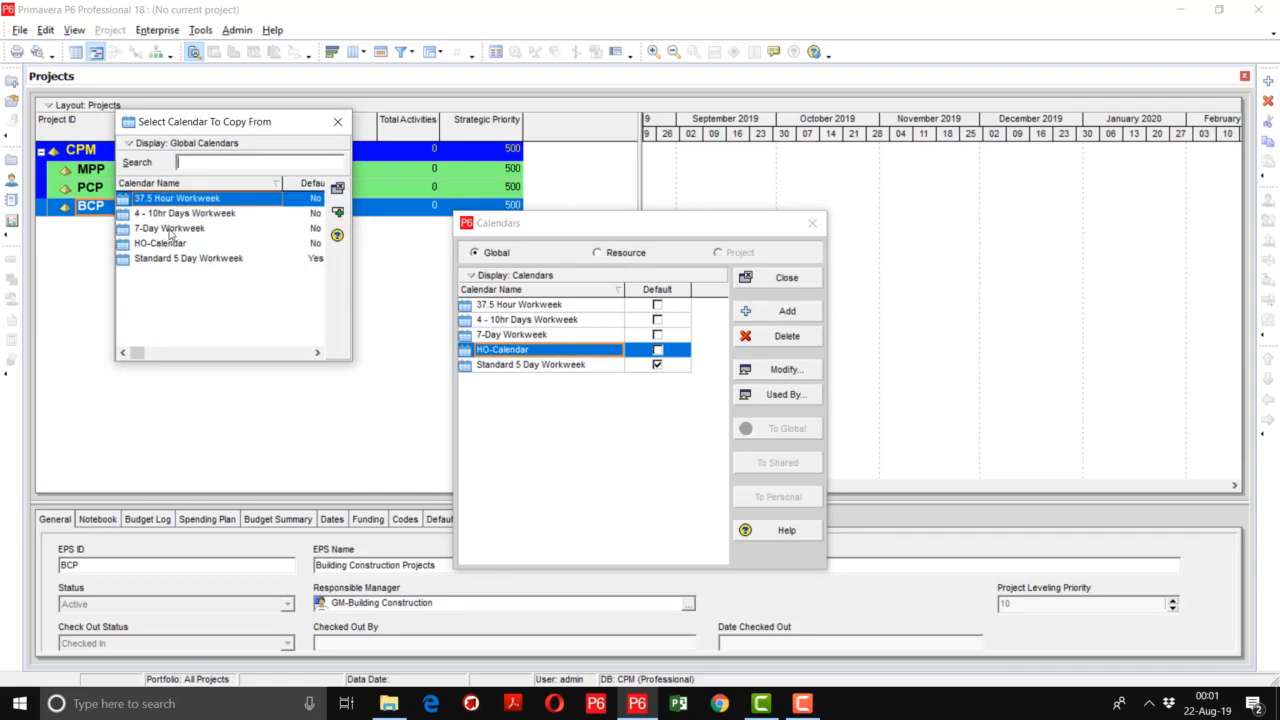
{"action": "double_click", "coordinate": [170, 229]}
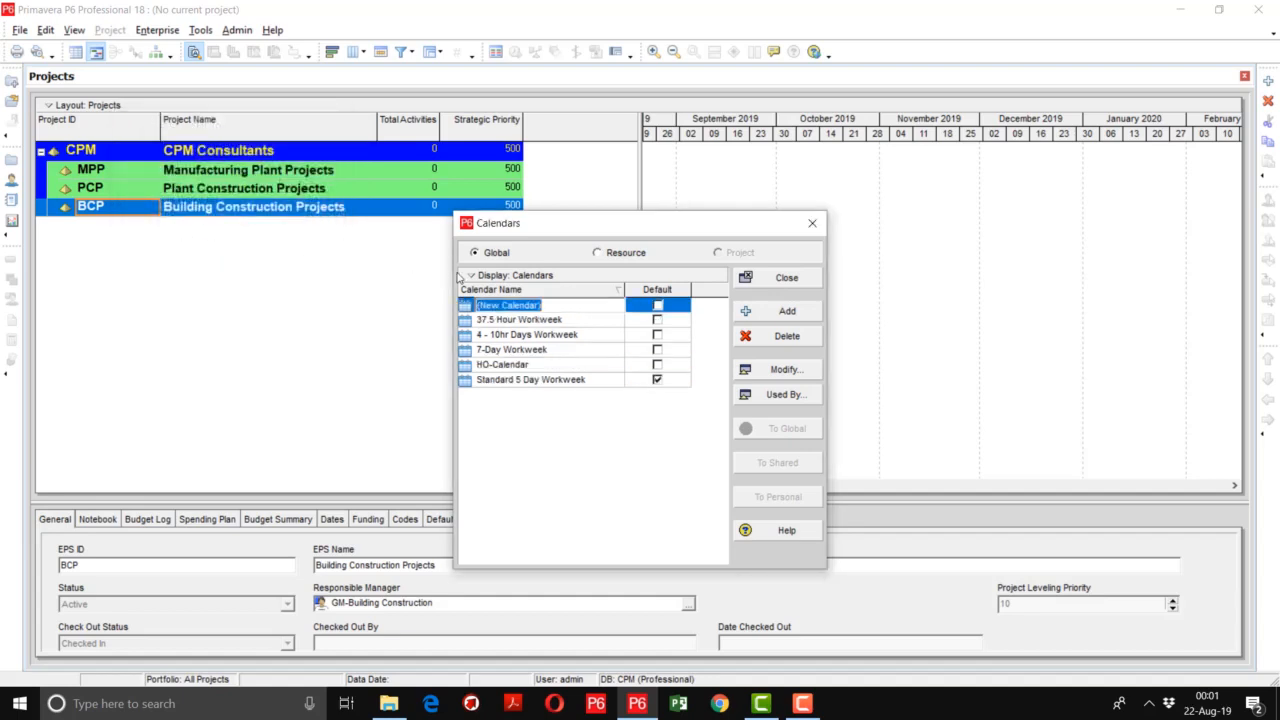
{"action": "type", "text": "Site Calendar"}
{"action": "key", "text": "Return"}
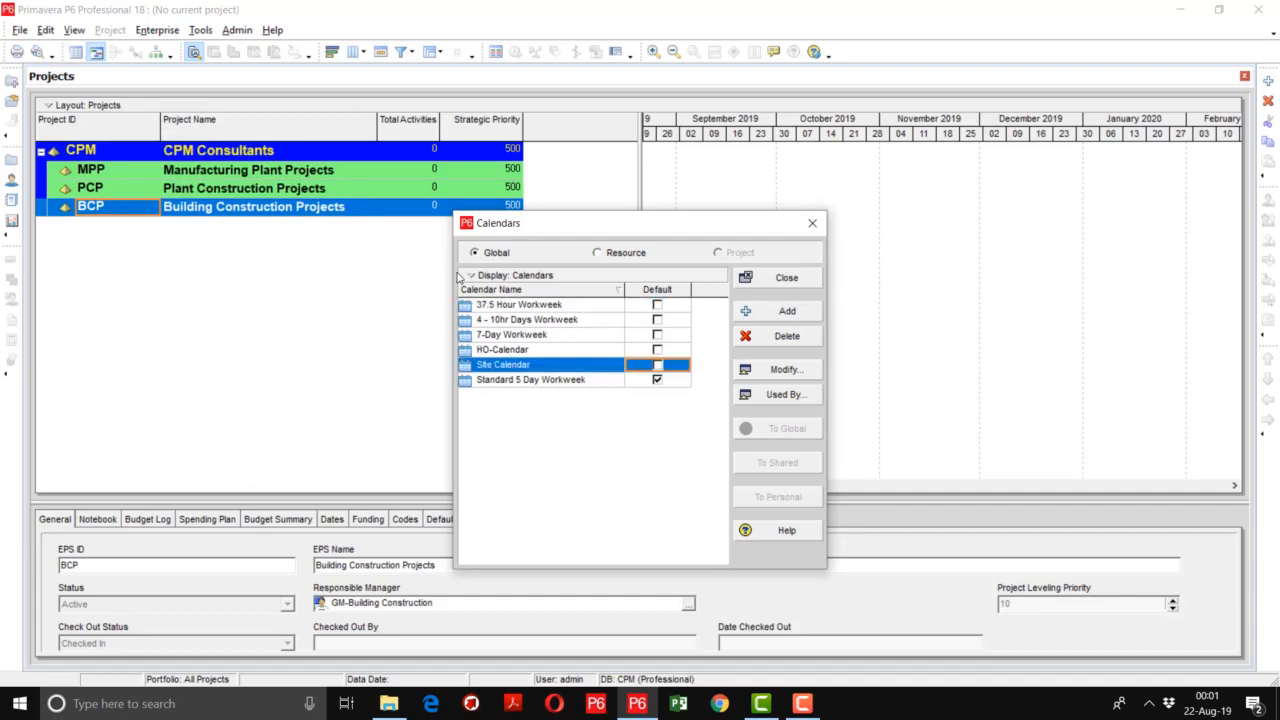
- Set Site Calendar's hours per time period to 10 per day, 60 per week, 260 per month and 3120 per year
{"action": "left_click", "coordinate": [758, 369]}
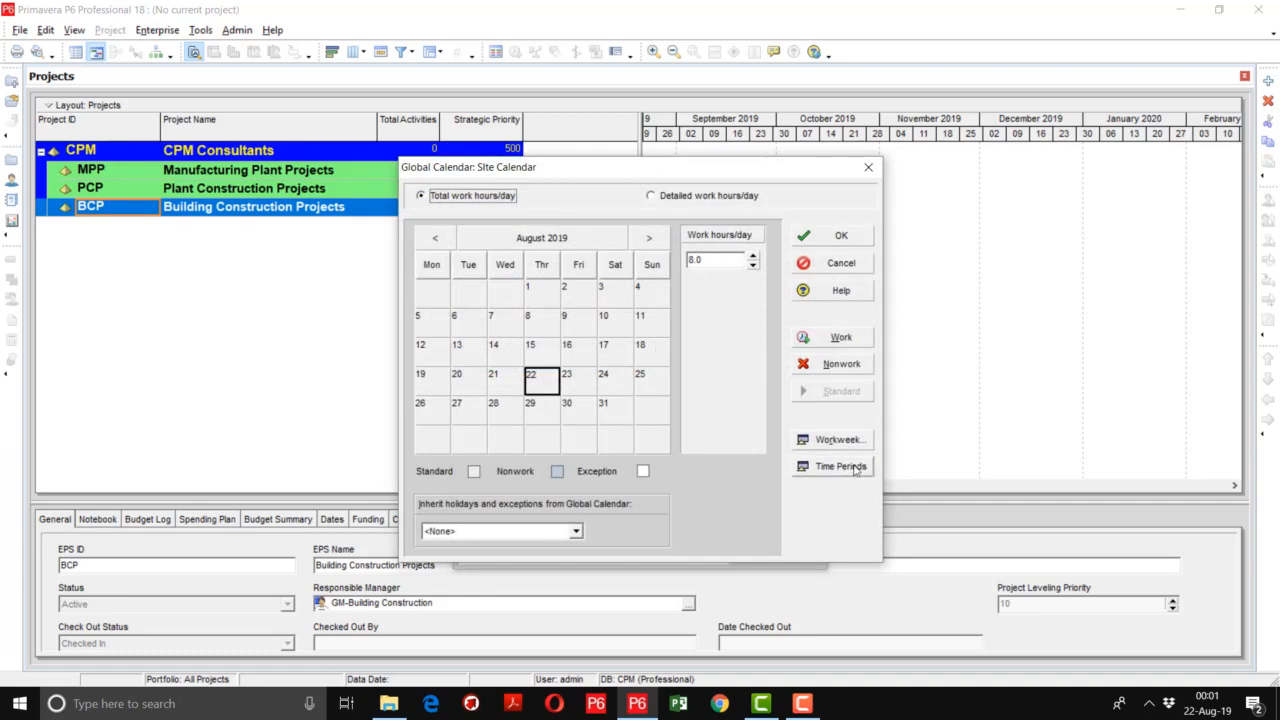
{"action": "left_click", "coordinate": [840, 466]}
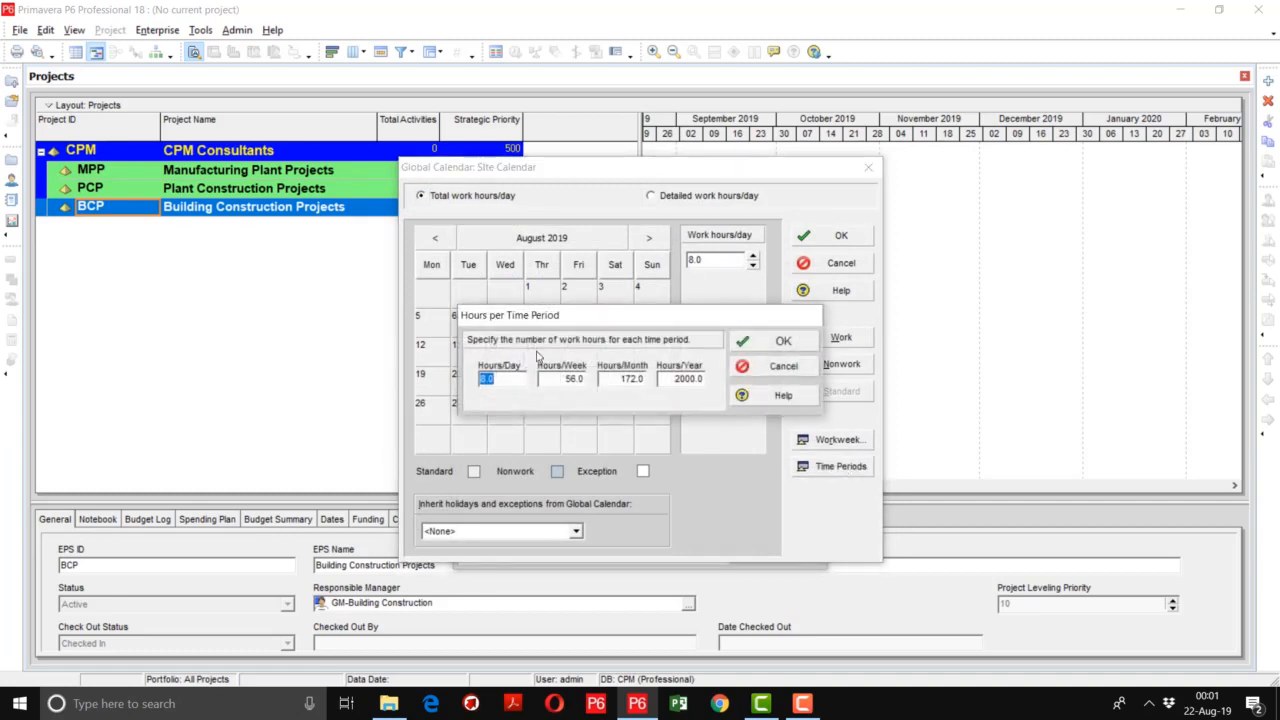
{"action": "left_click", "coordinate": [504, 376]}
{"action": "left_click_drag", "start_coordinate": [504, 376], "coordinate": [470, 376]}
{"action": "type", "text": "10"}
{"action": "key", "text": "Tab"}
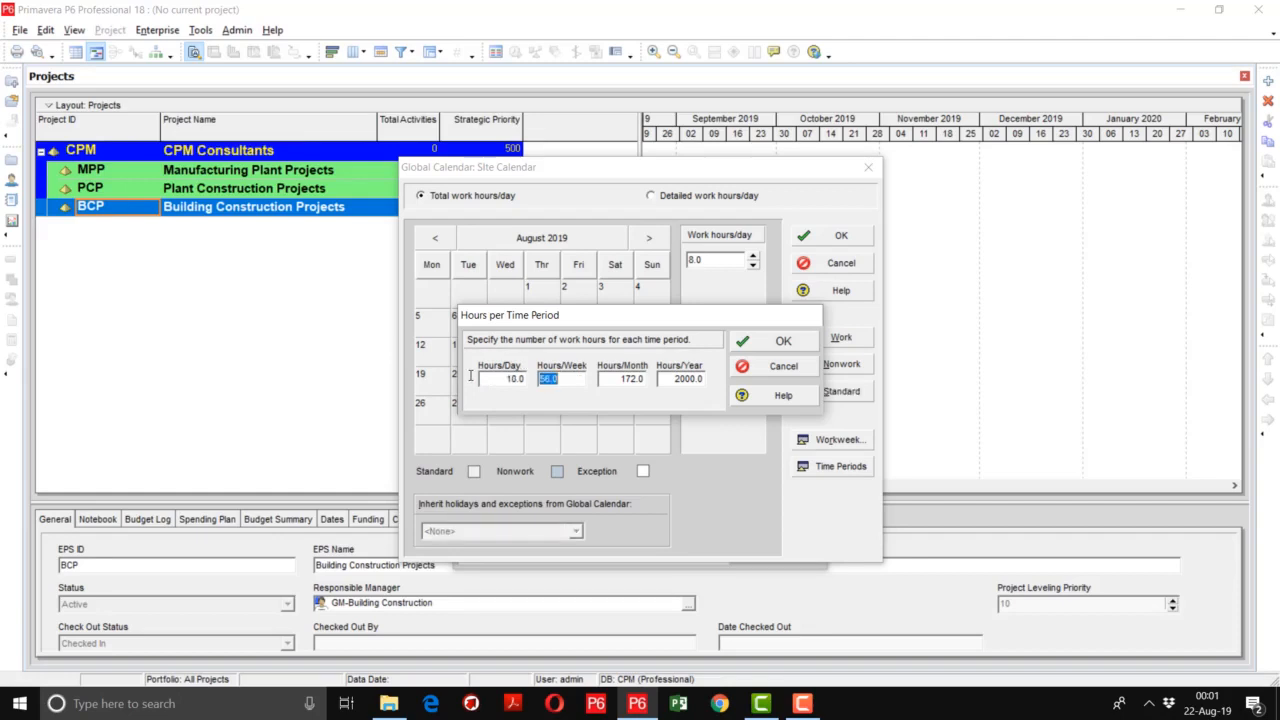
{"action": "type", "text": "60"}
{"action": "key", "text": "Tab"}
{"action": "type", "text": "260"}
{"action": "key", "text": "Tab"}
{"action": "type", "text": "312"}
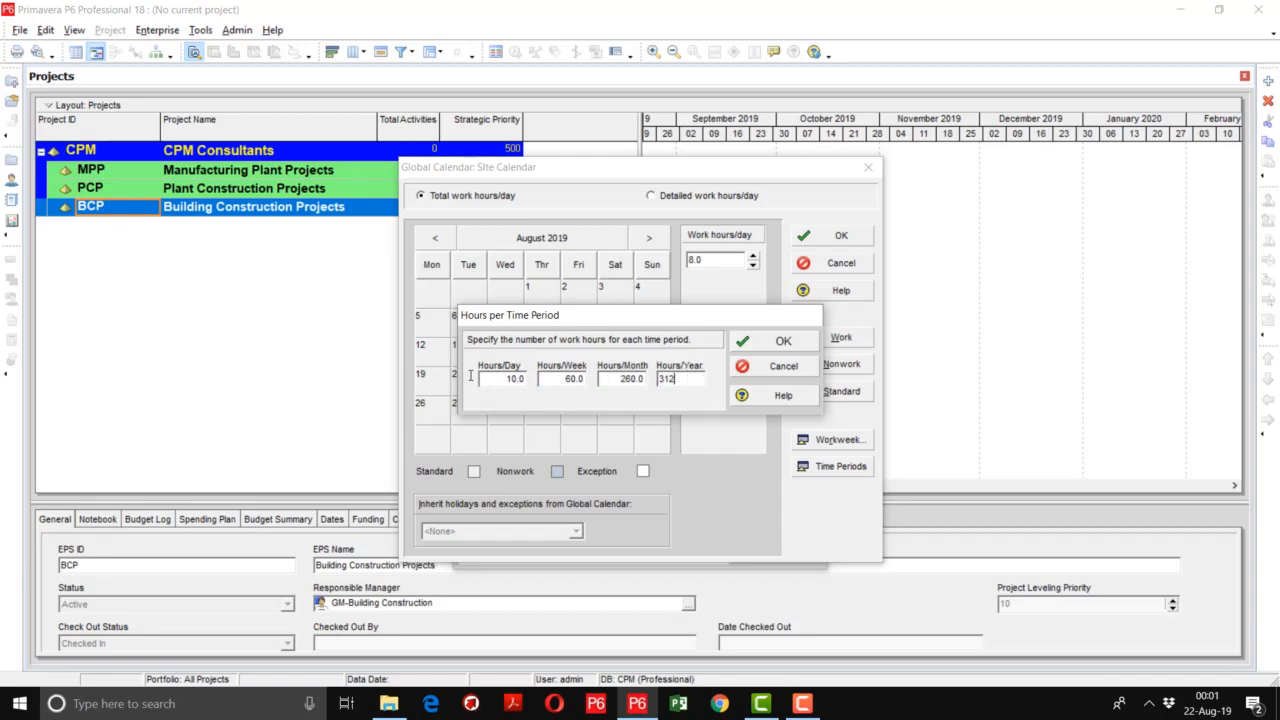
{"action": "type", "text": "0"}
{"action": "key", "text": "Return"}
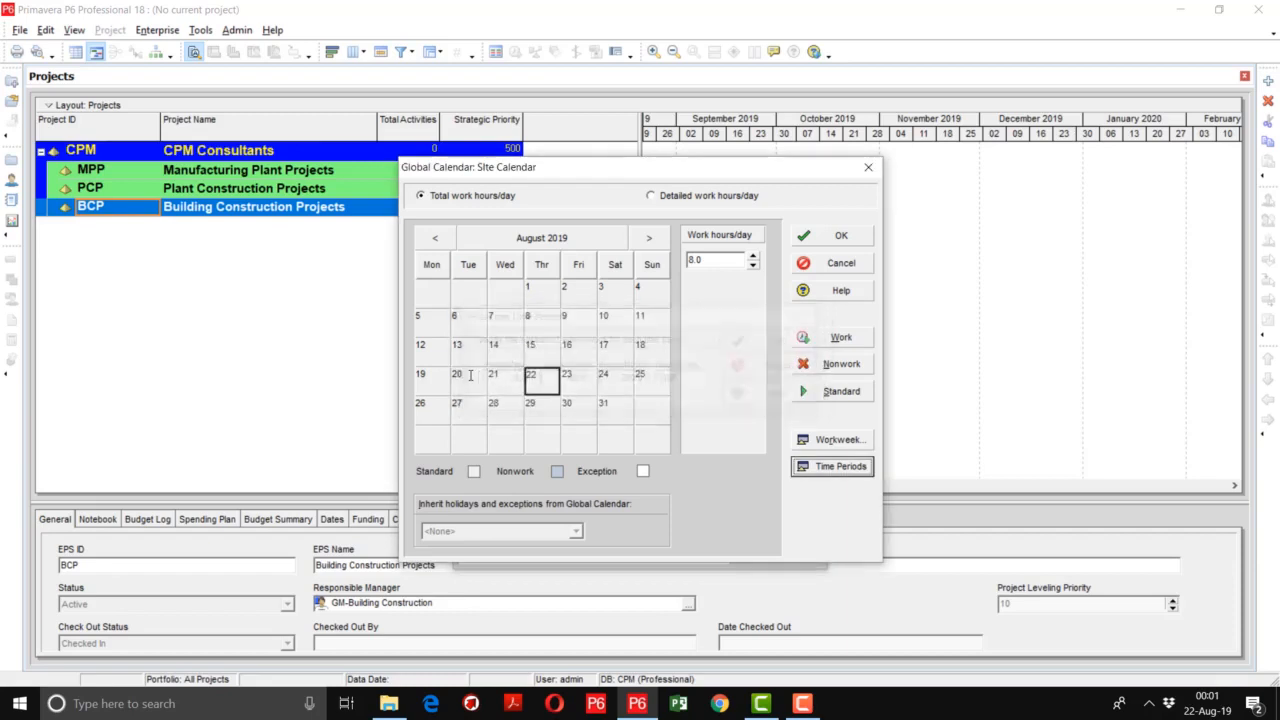
- Set Site Calendar's standard weekly work hours to 10 for Monday through Saturday and 0 for Sunday
{"action": "left_click", "coordinate": [800, 438]}
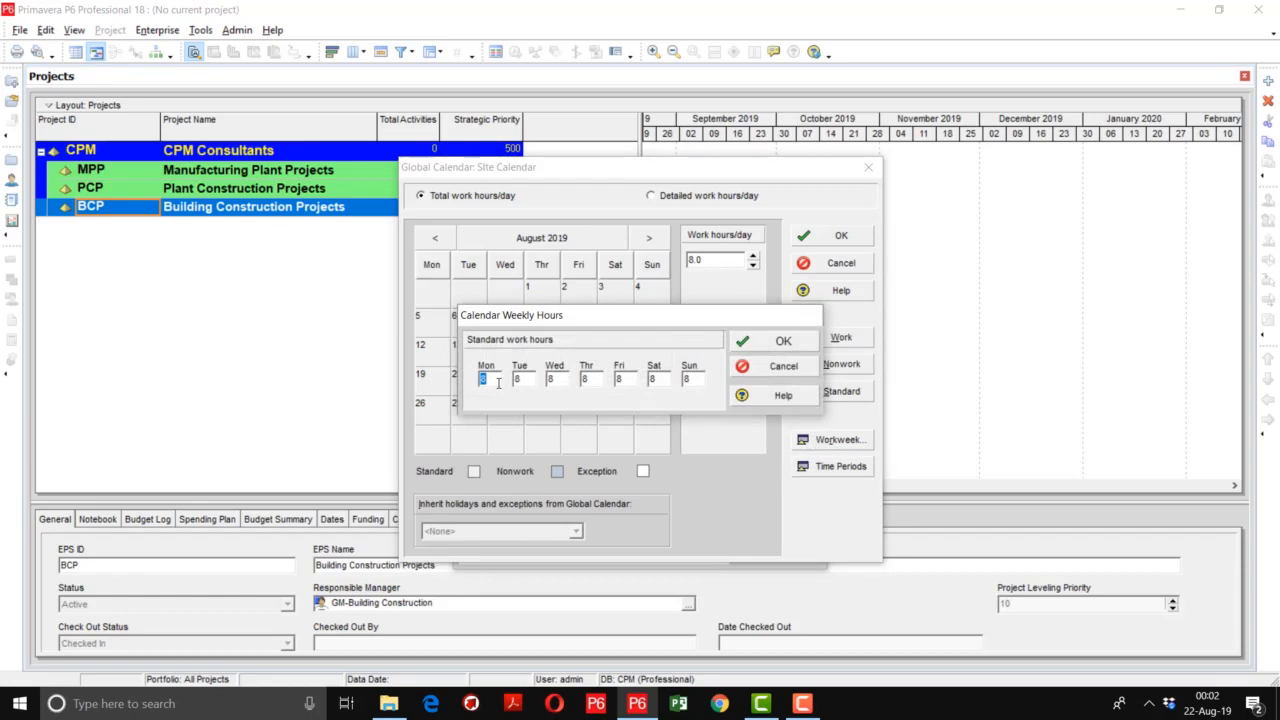
{"action": "type", "text": "10"}
{"action": "key", "text": "Tab"}
{"action": "type", "text": "10"}
{"action": "key", "text": "Tab"}
{"action": "type", "text": "10"}
{"action": "key", "text": "Tab"}
{"action": "type", "text": "10"}
{"action": "key", "text": "Tab"}
{"action": "type", "text": "10"}
{"action": "key", "text": "Tab"}
{"action": "type", "text": "10"}
{"action": "key", "text": "Tab"}
{"action": "type", "text": "0"}
{"action": "left_click", "coordinate": [758, 341]}
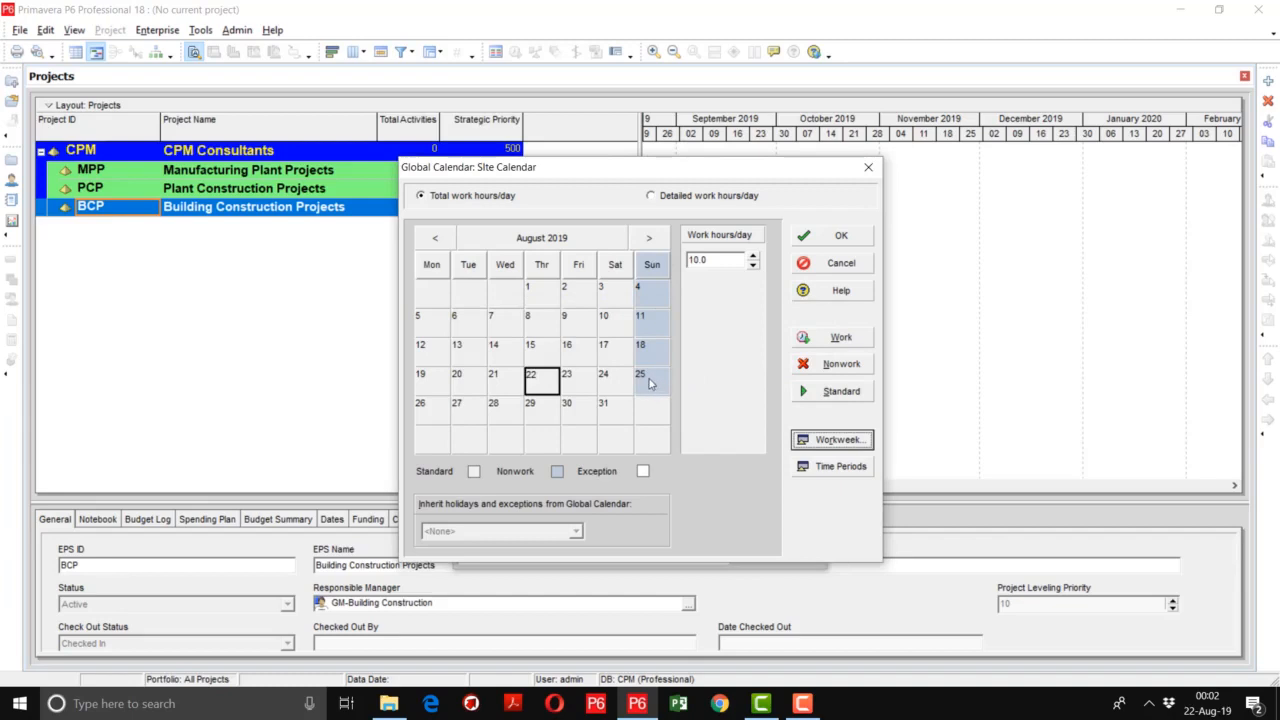
- Mark December 23 to 31, 2019 as nonwork days in Site Calendar
{"action": "left_click", "coordinate": [657, 244]}
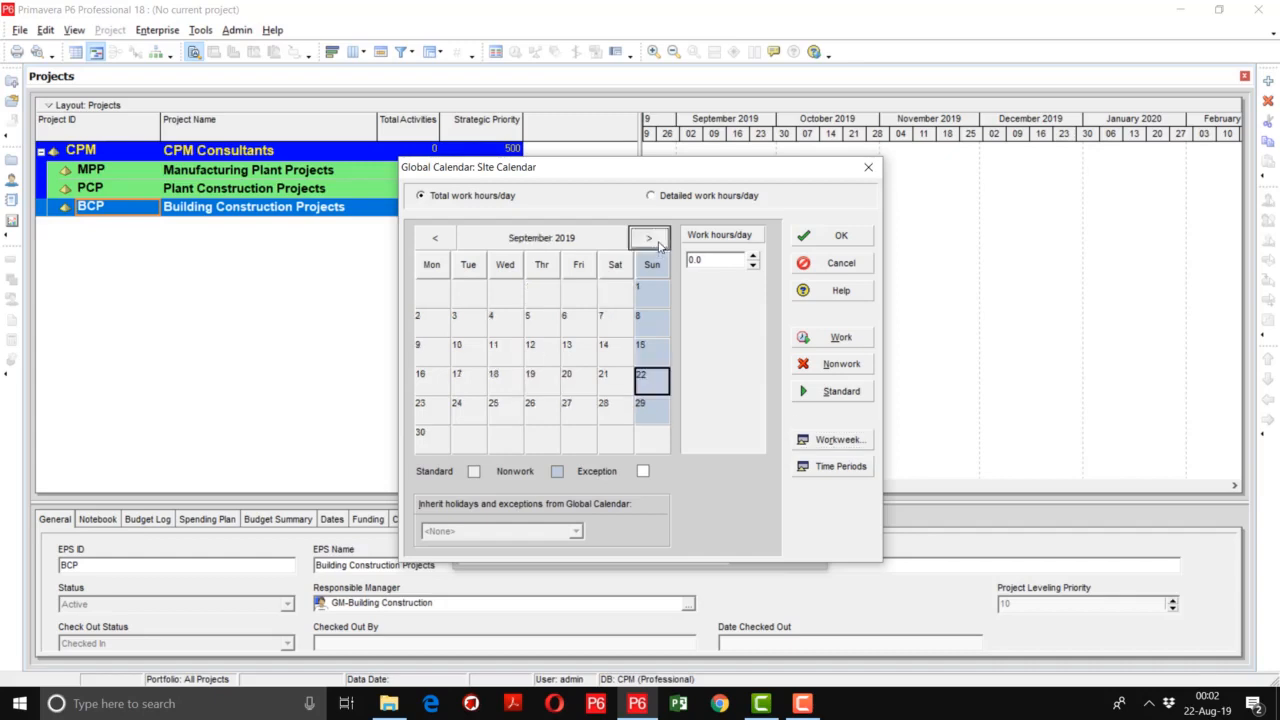
{"action": "left_click", "coordinate": [657, 244]}
{"action": "left_click", "coordinate": [657, 244]}
{"action": "left_click", "coordinate": [657, 244]}
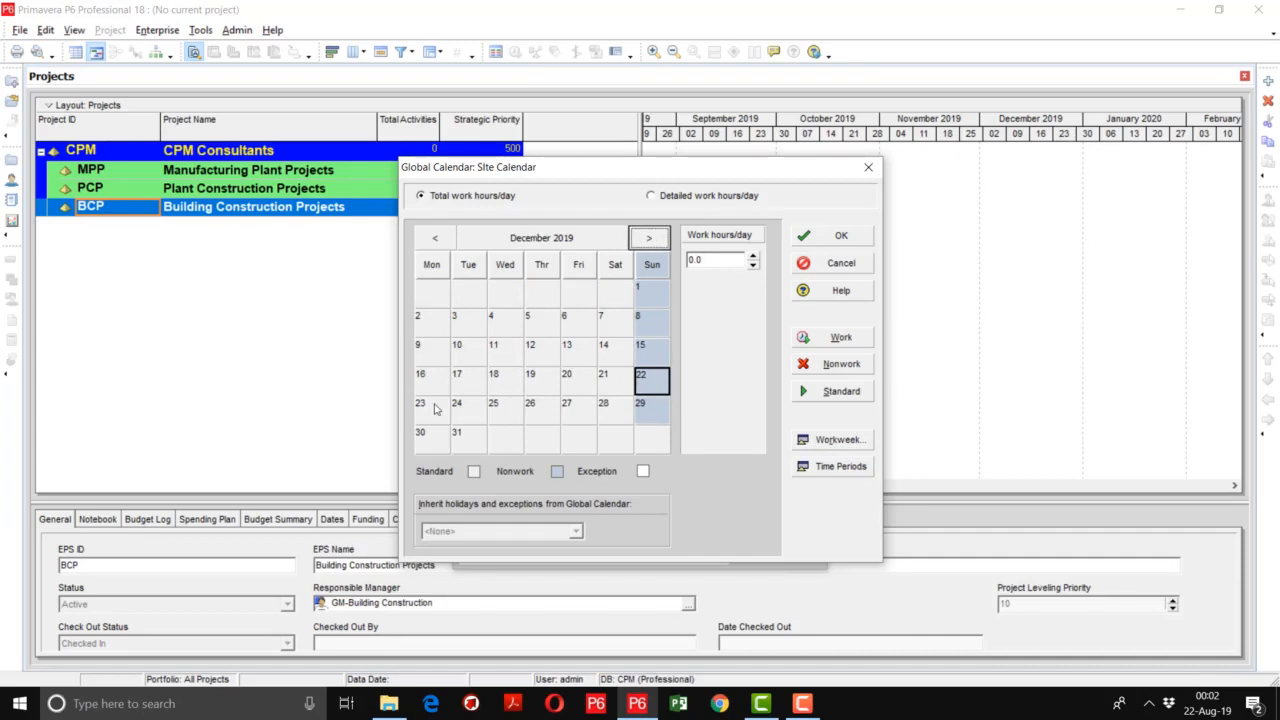
{"action": "left_click", "coordinate": [435, 408]}
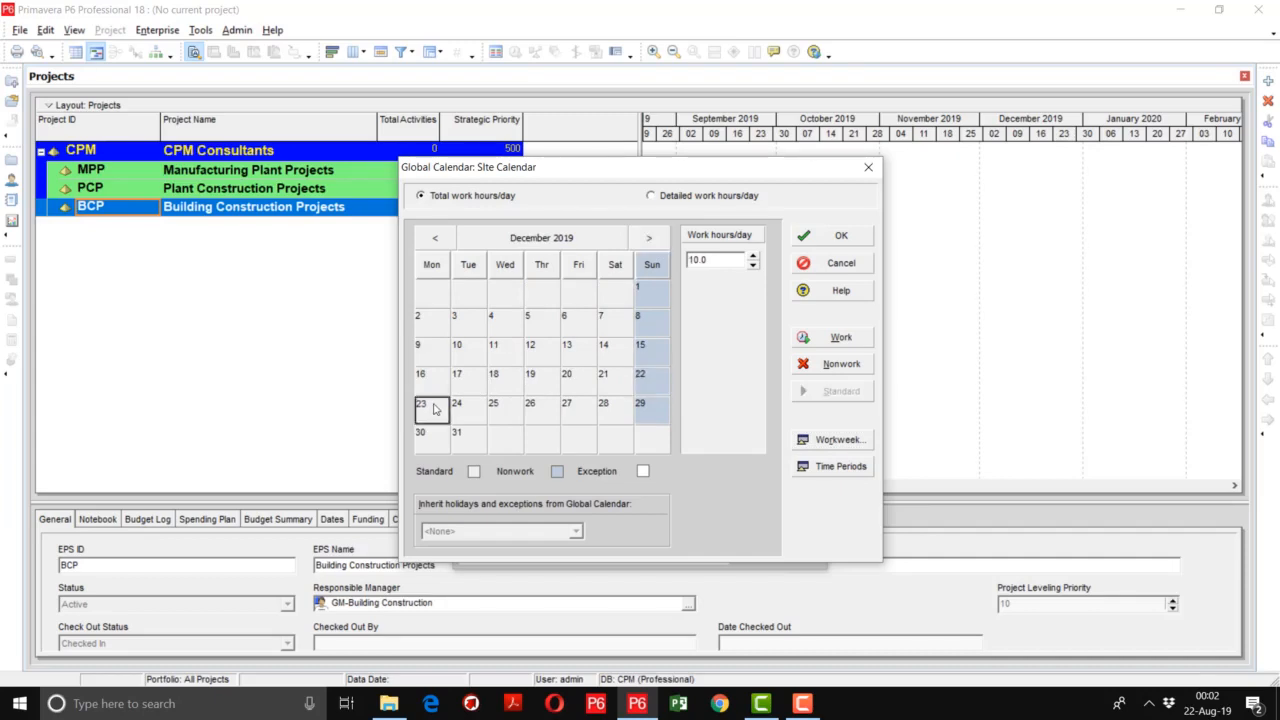
{"action": "left_click", "coordinate": [840, 366]}
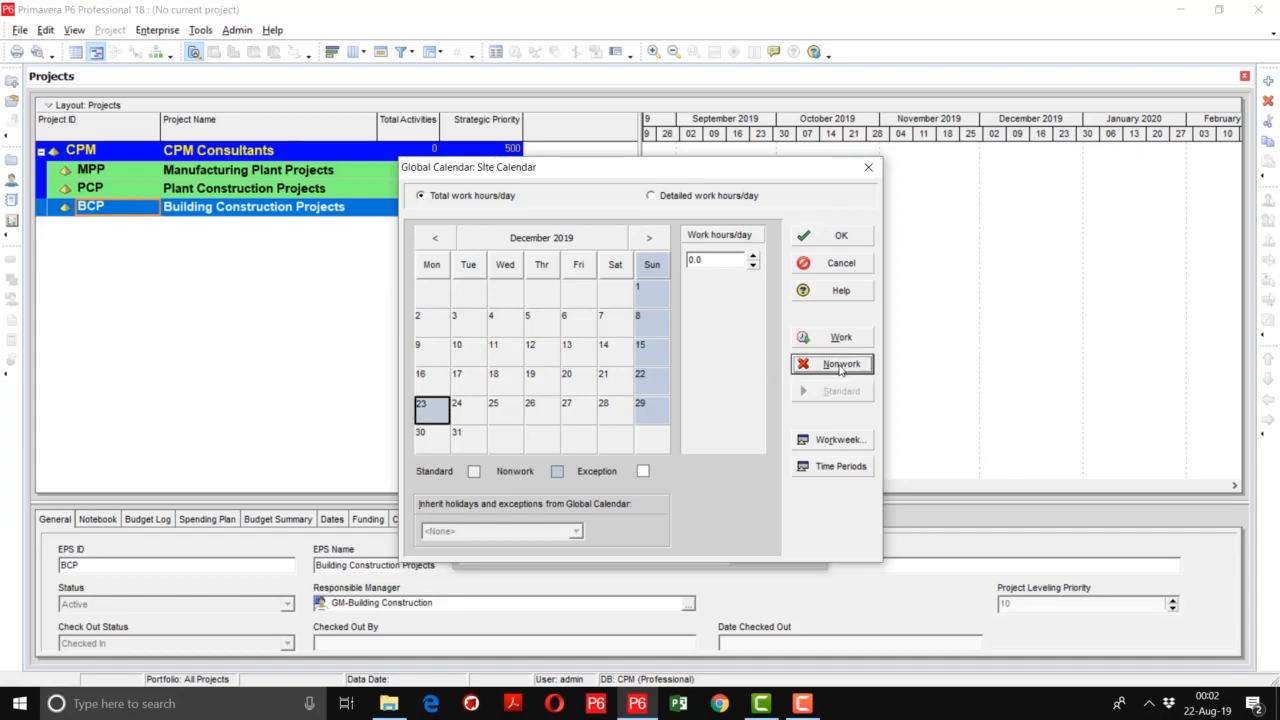
{"action": "left_click", "coordinate": [472, 408]}
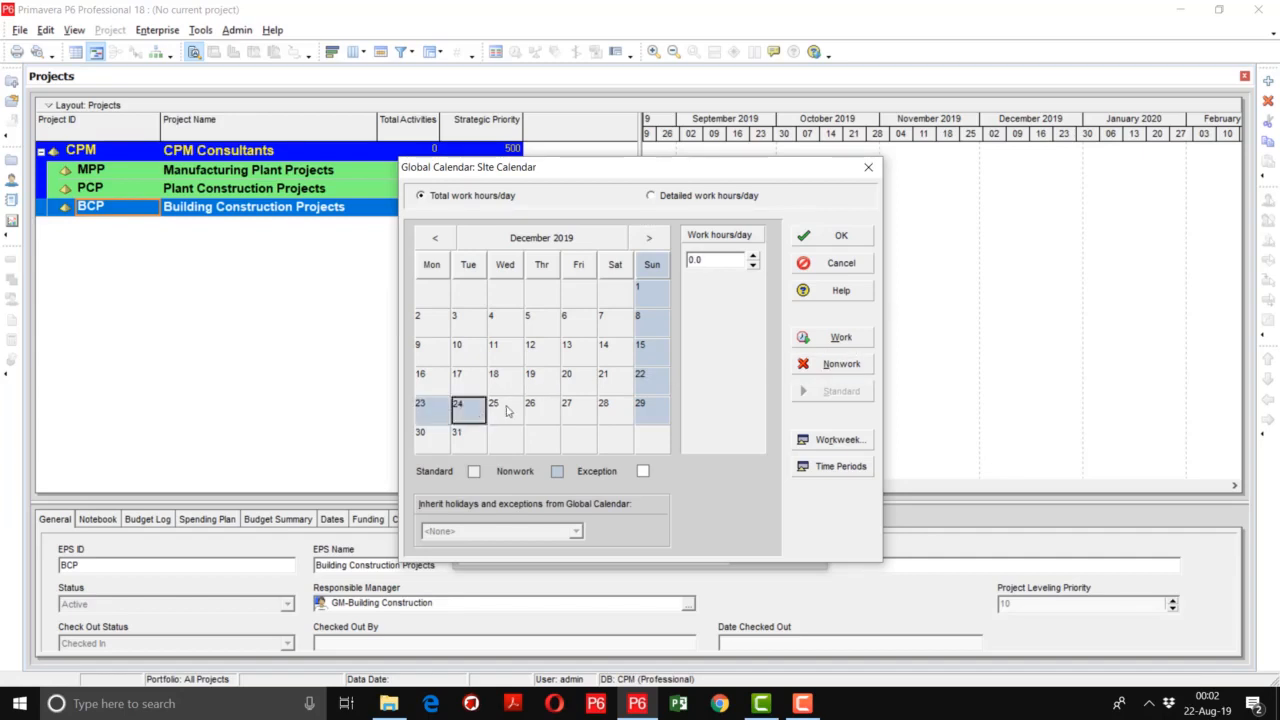
{"action": "left_click_drag", "start_coordinate": [508, 410], "coordinate": [608, 414]}
{"action": "left_click", "coordinate": [433, 440]}
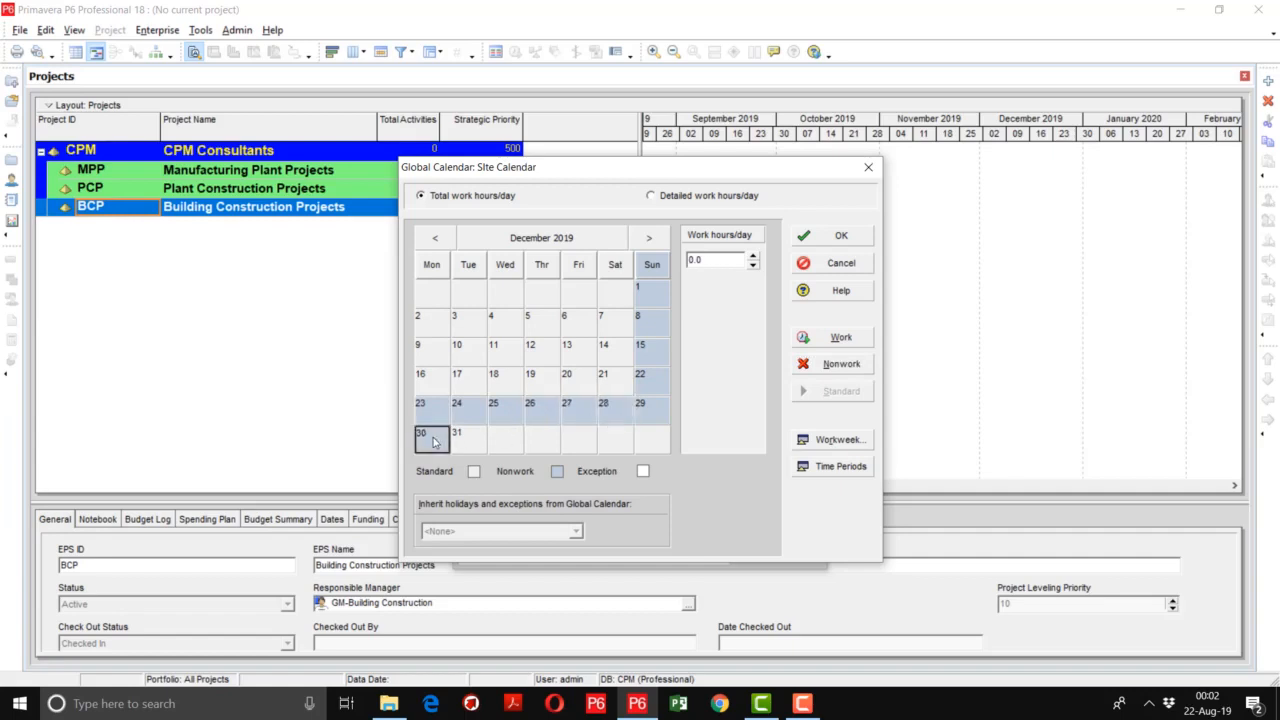
{"action": "left_click", "coordinate": [469, 442]}
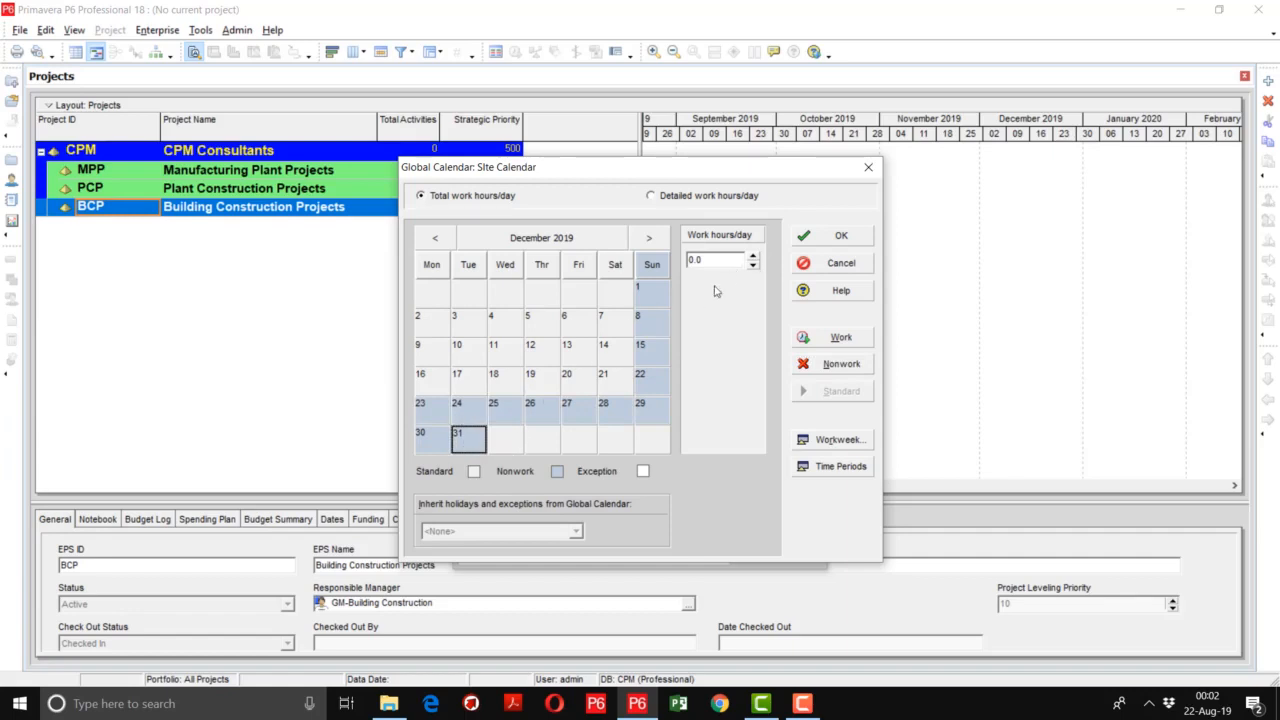
{"action": "left_click", "coordinate": [577, 326]}
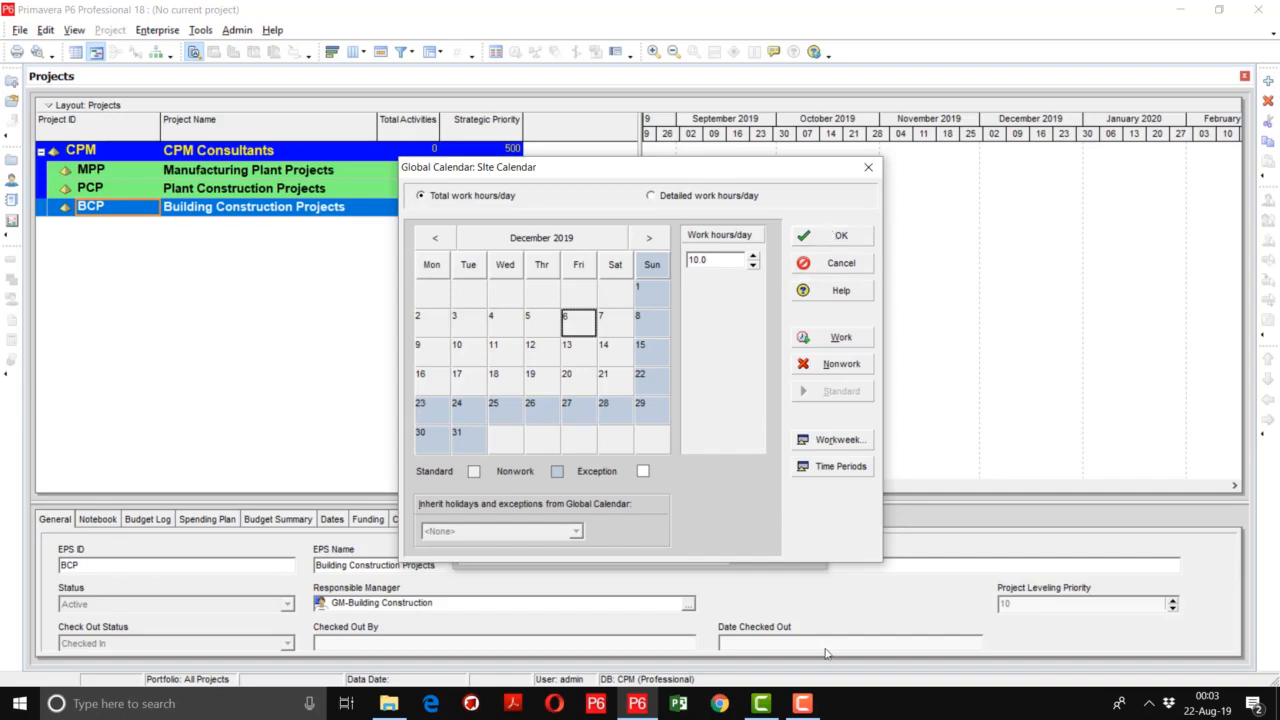
{"action": "left_click", "coordinate": [802, 703]}
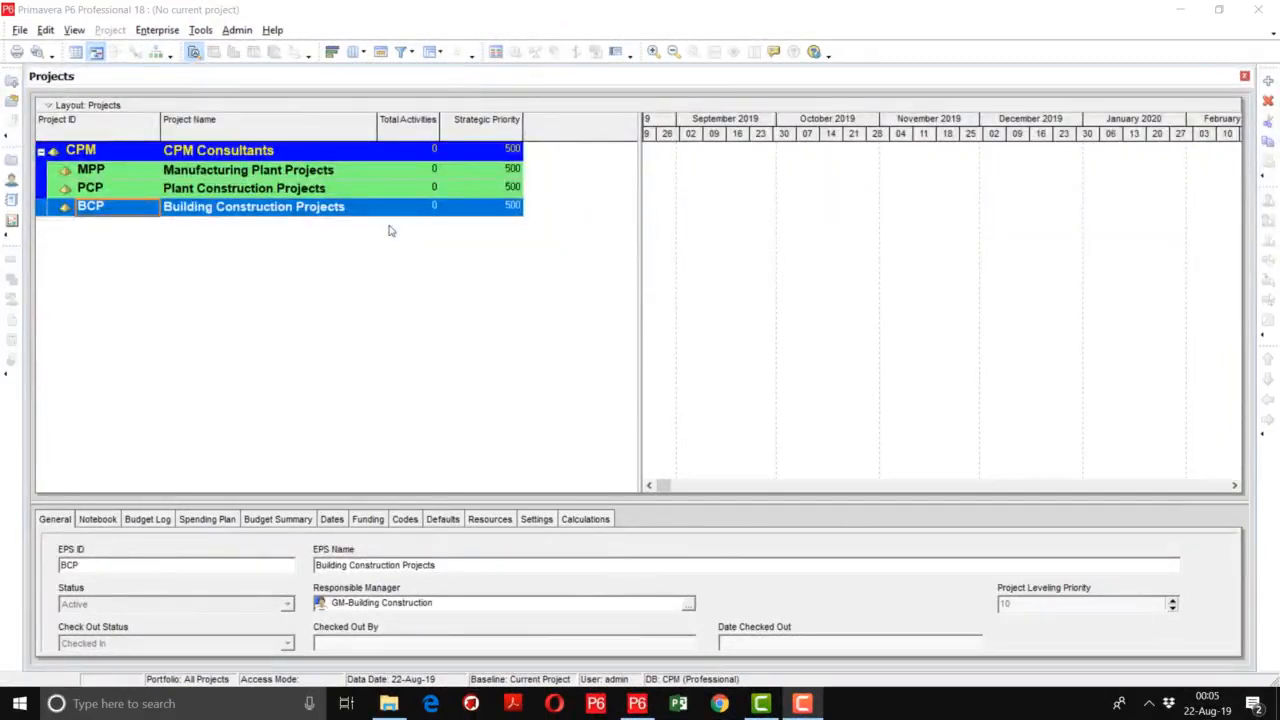
- Start creating a new project and place it under the Building Construction Projects EPS level
{"action": "left_click", "coordinate": [20, 31]}
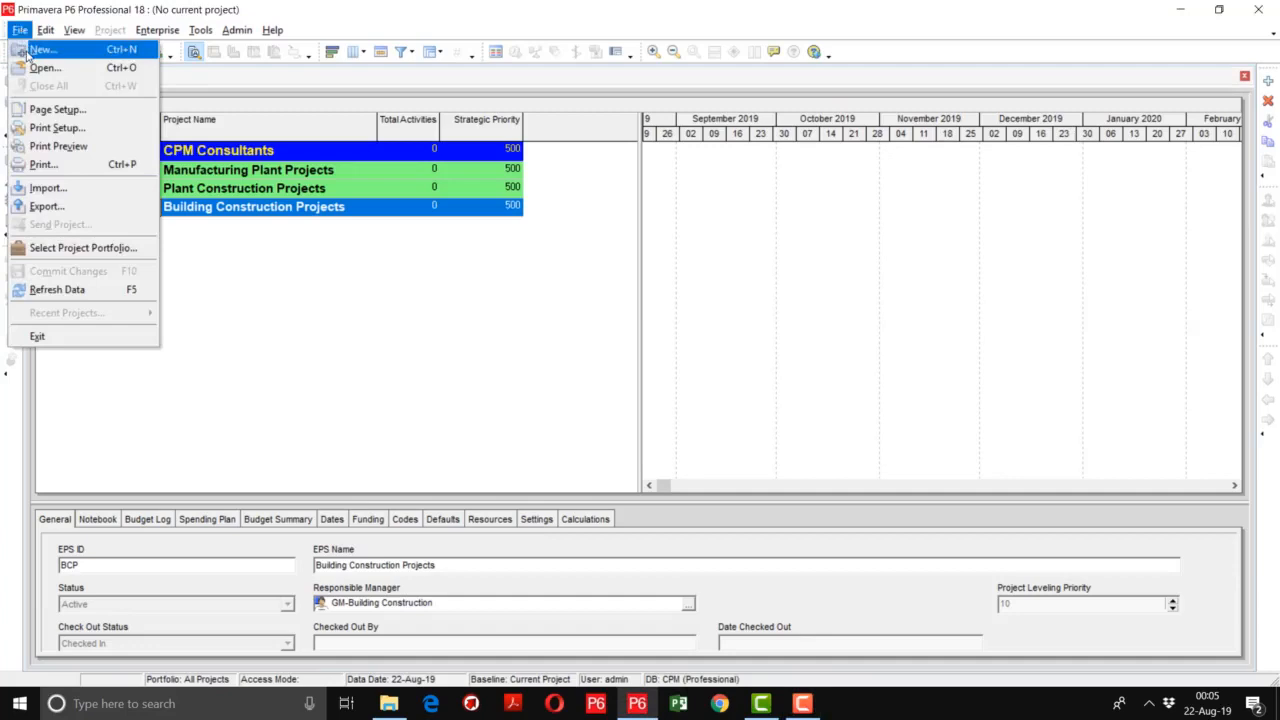
{"action": "left_click", "coordinate": [28, 52]}
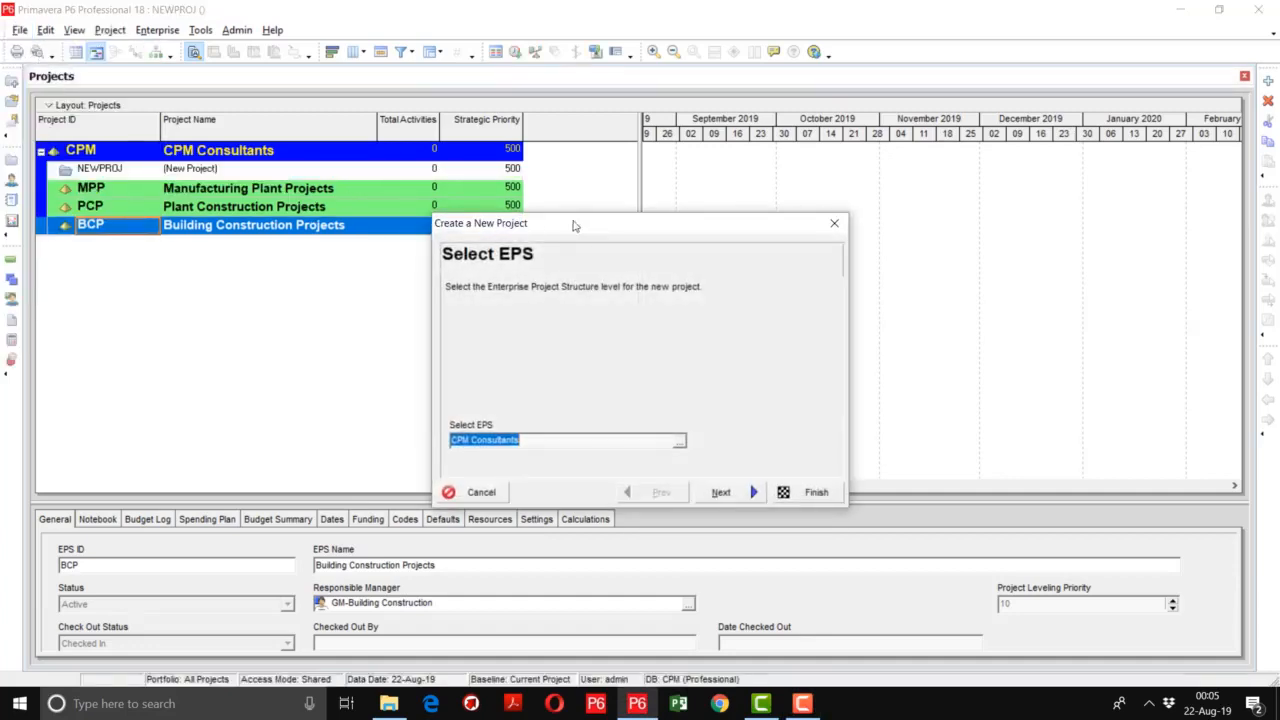
{"action": "left_click_drag", "start_coordinate": [584, 224], "coordinate": [426, 176]}
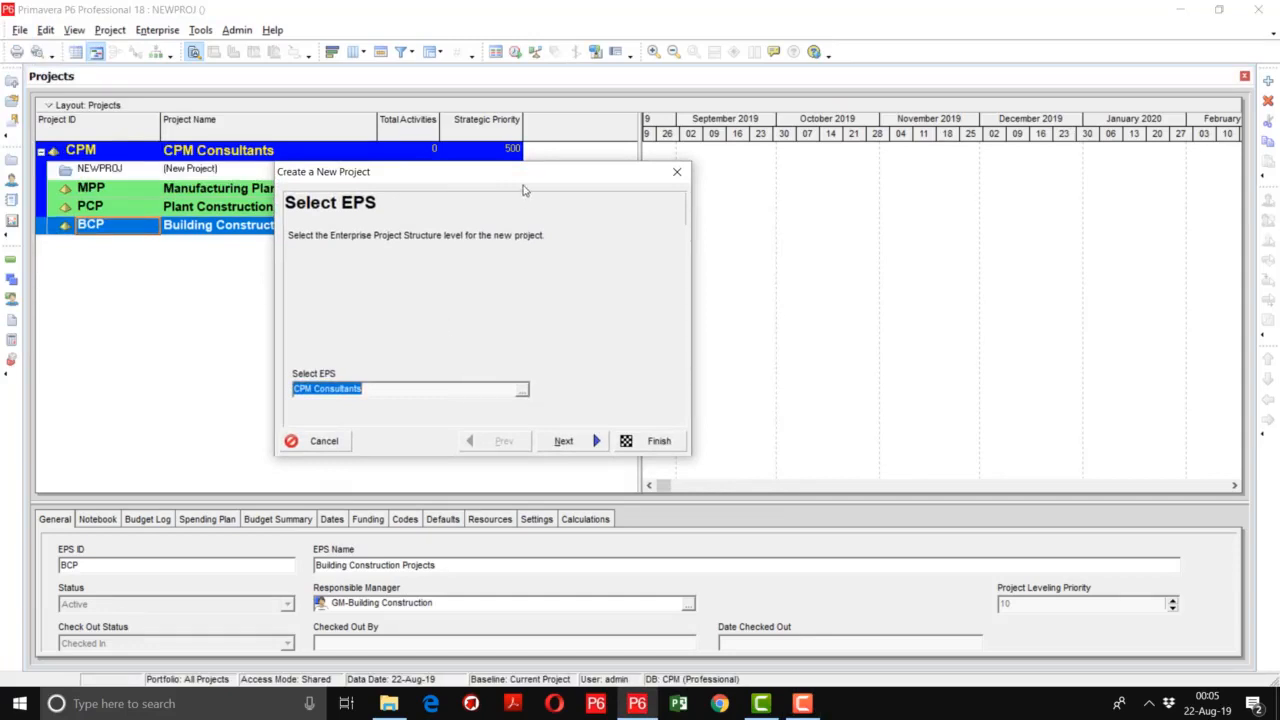
{"action": "left_click_drag", "start_coordinate": [609, 180], "coordinate": [867, 165]}
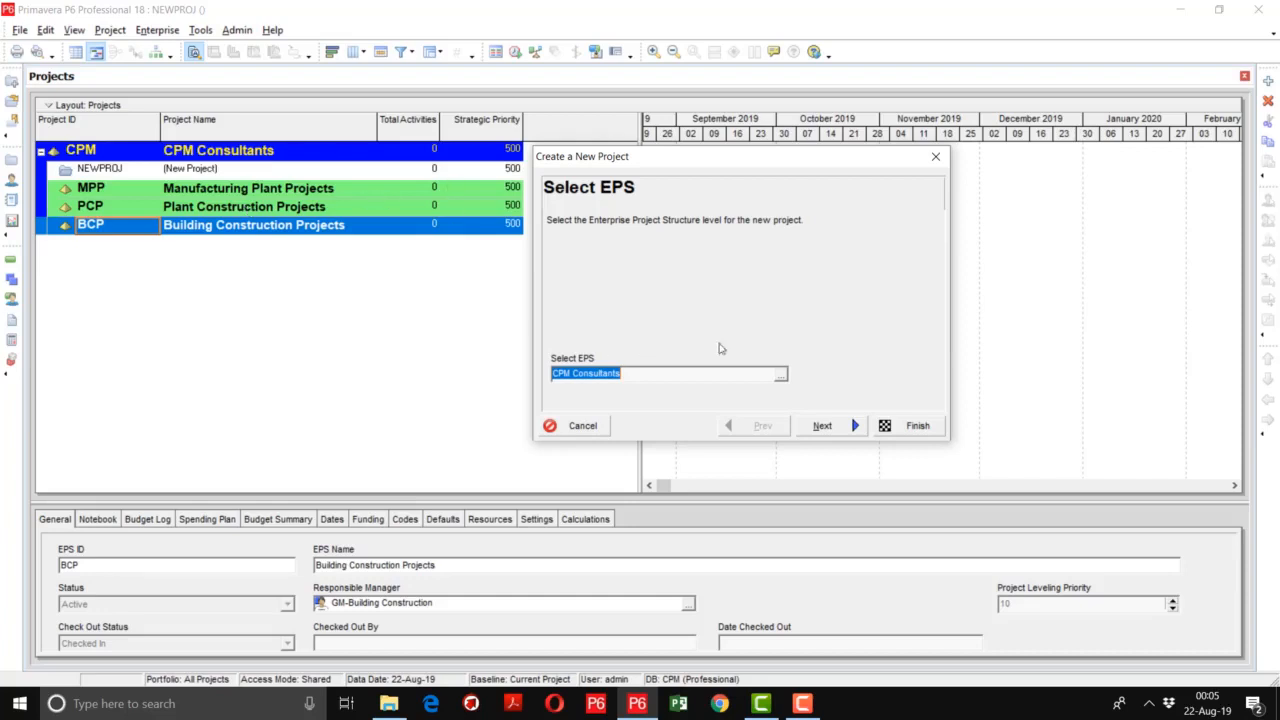
{"action": "left_click", "coordinate": [781, 374]}
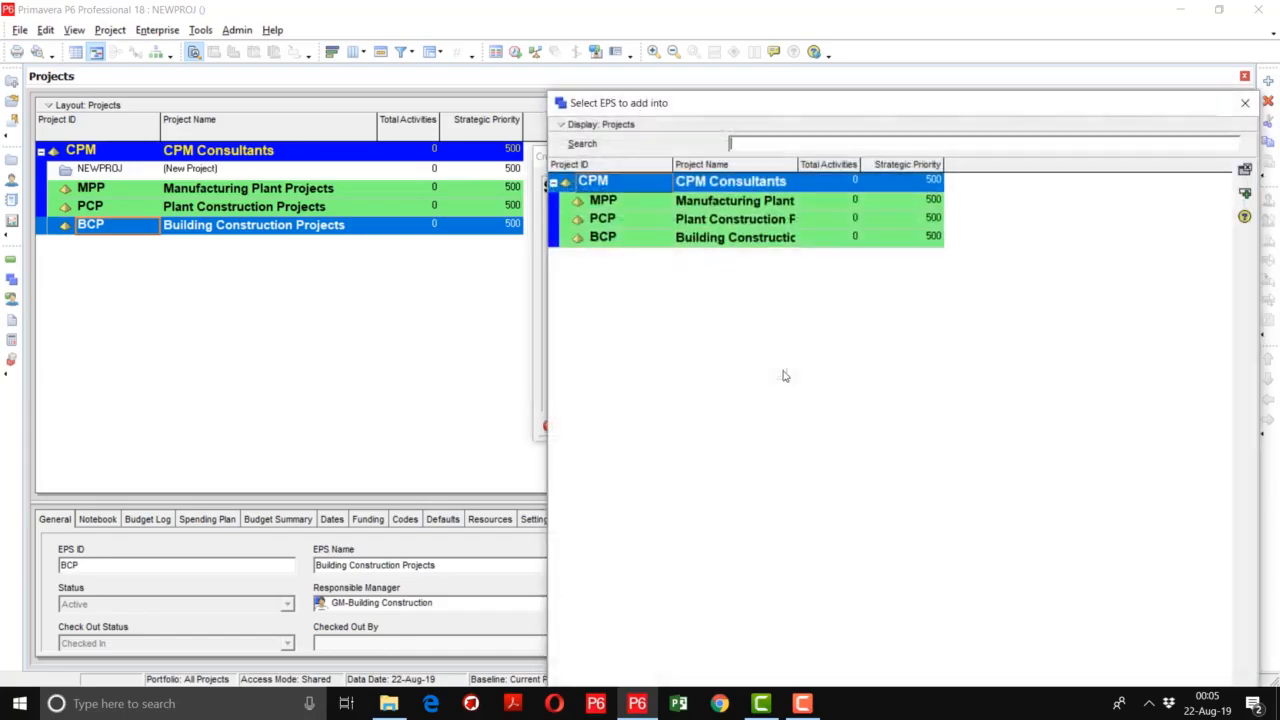
{"action": "double_click", "coordinate": [740, 240]}
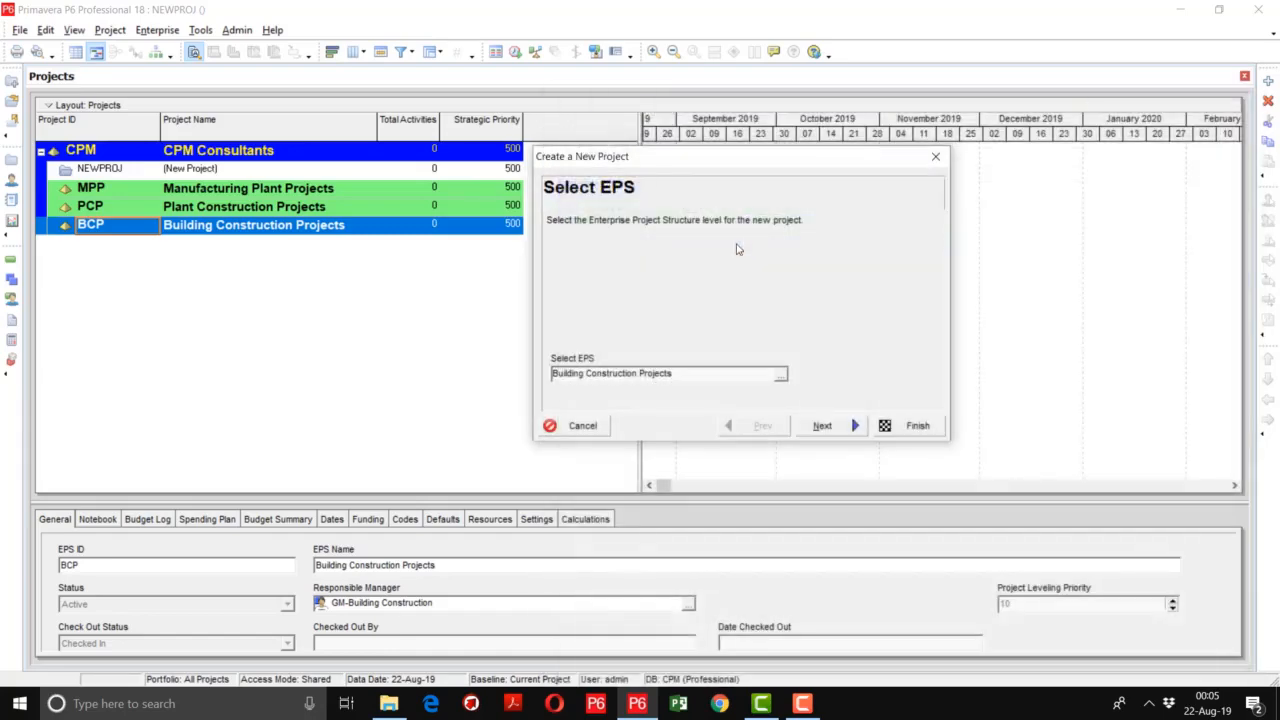
{"action": "left_click", "coordinate": [820, 430]}
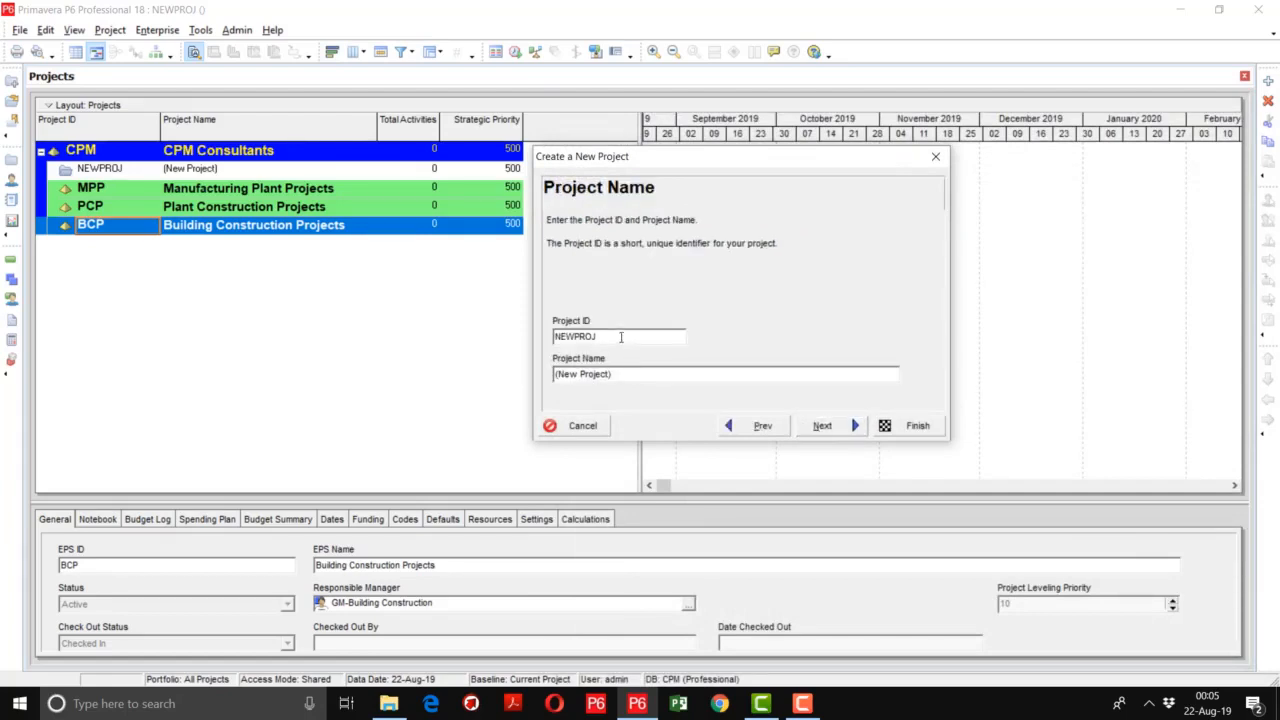
- Set the new project's ID to TR01 and its name to Training Project
{"action": "left_click_drag", "start_coordinate": [620, 337], "coordinate": [545, 335]}
{"action": "type", "text": "tr"}
{"action": "key", "text": "BackSpace"}
{"action": "key", "text": "BackSpace"}
{"action": "type", "text": "TR01"}
{"action": "key", "text": "Tab"}
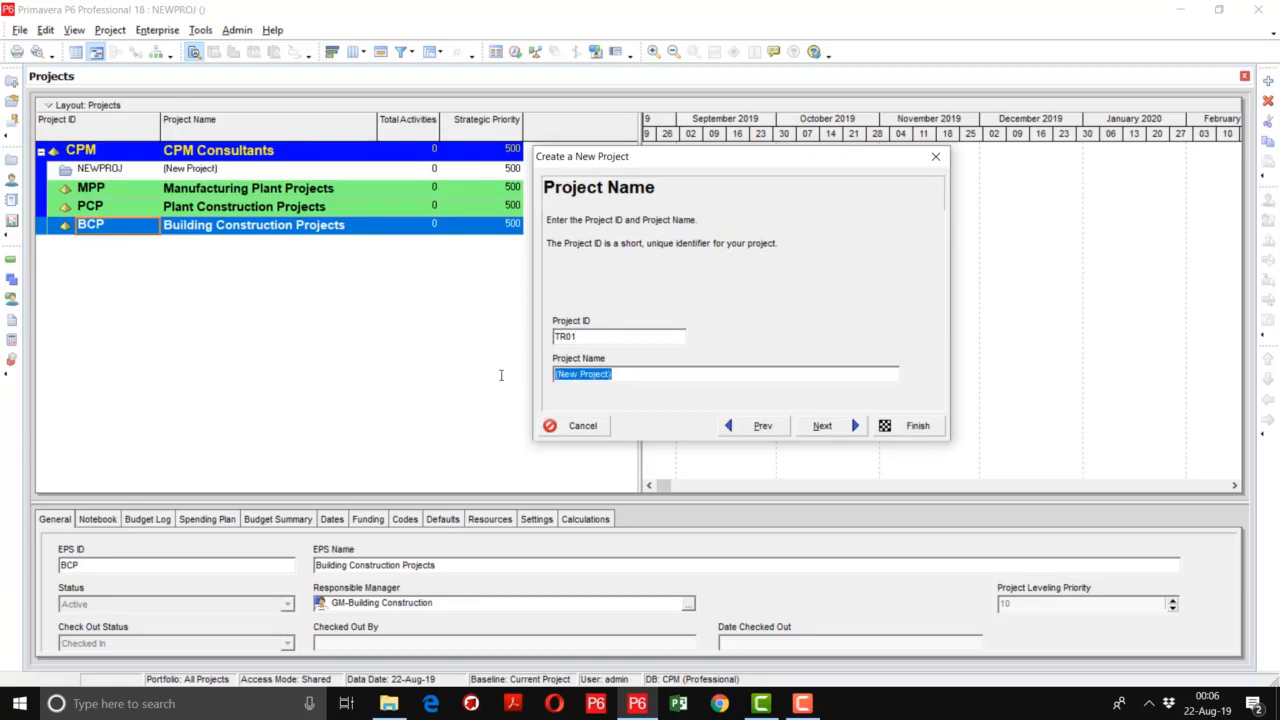
{"action": "type", "text": "Training Project"}
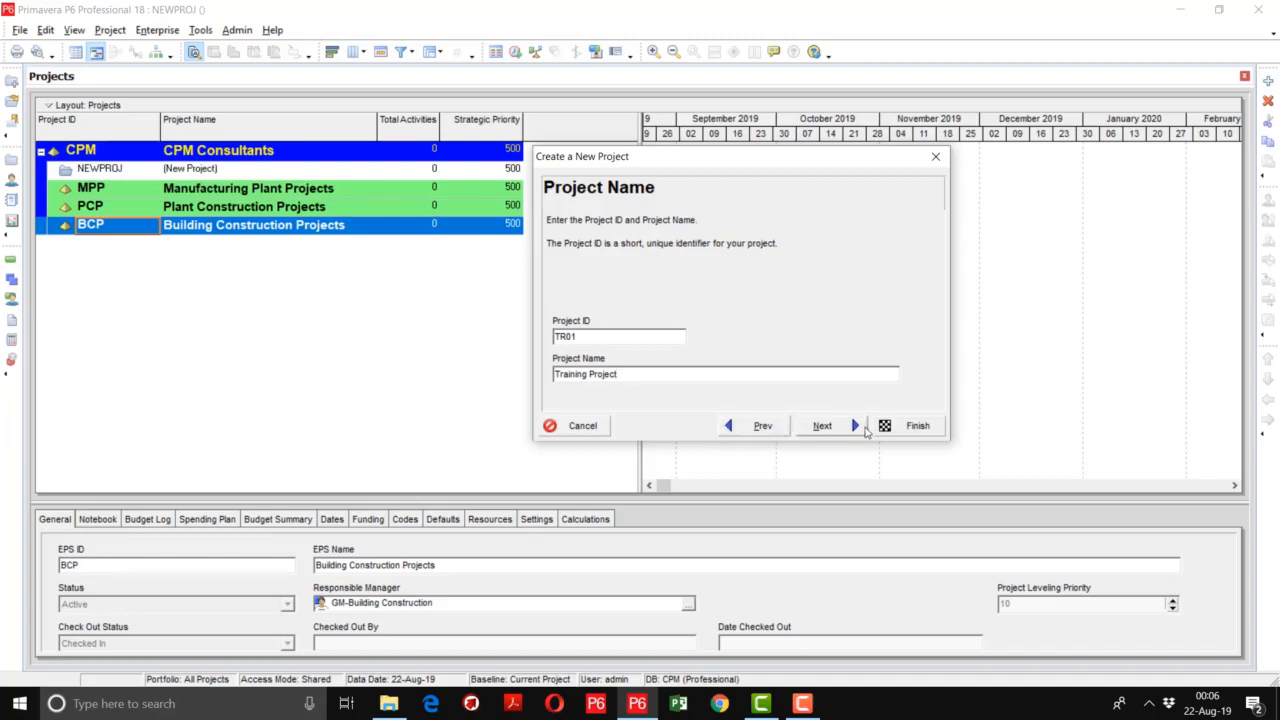
{"action": "left_click", "coordinate": [840, 428]}
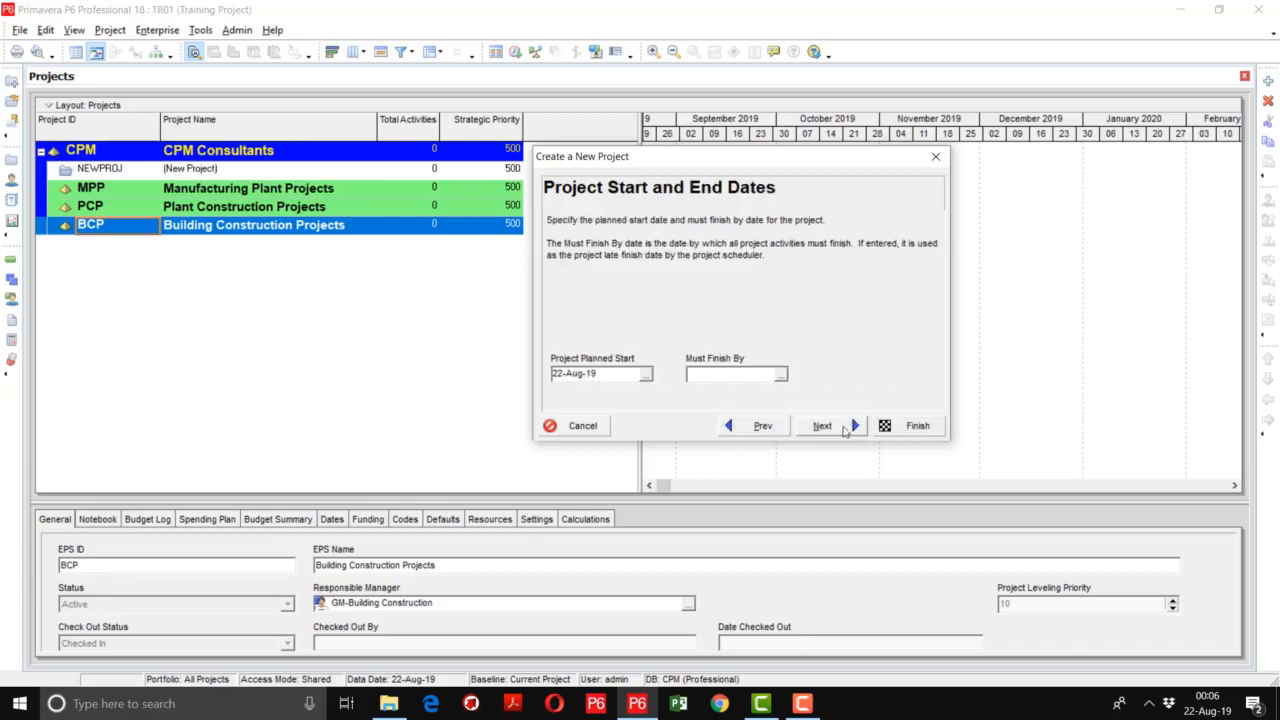
- Set the project's planned start date to 01-May-19, leaving the must-finish-by date empty
{"action": "left_click", "coordinate": [645, 374]}
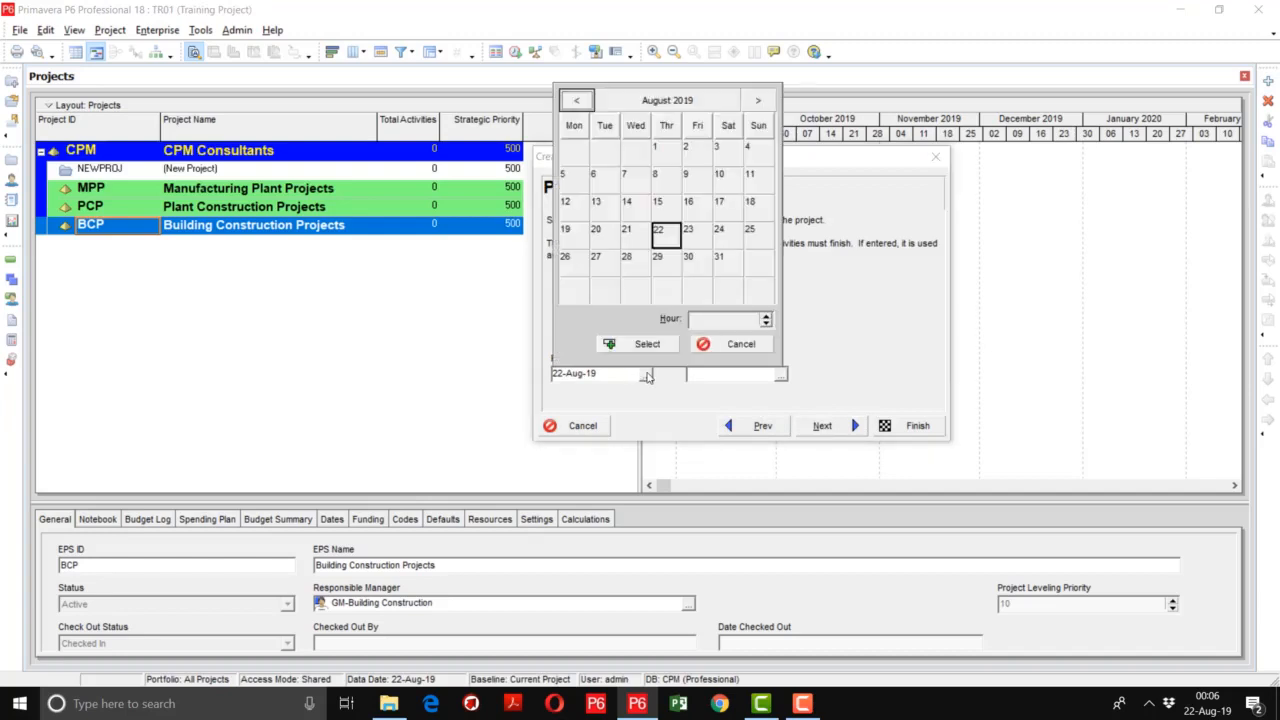
{"action": "left_click", "coordinate": [580, 102]}
{"action": "left_click", "coordinate": [580, 102]}
{"action": "left_click", "coordinate": [580, 102]}
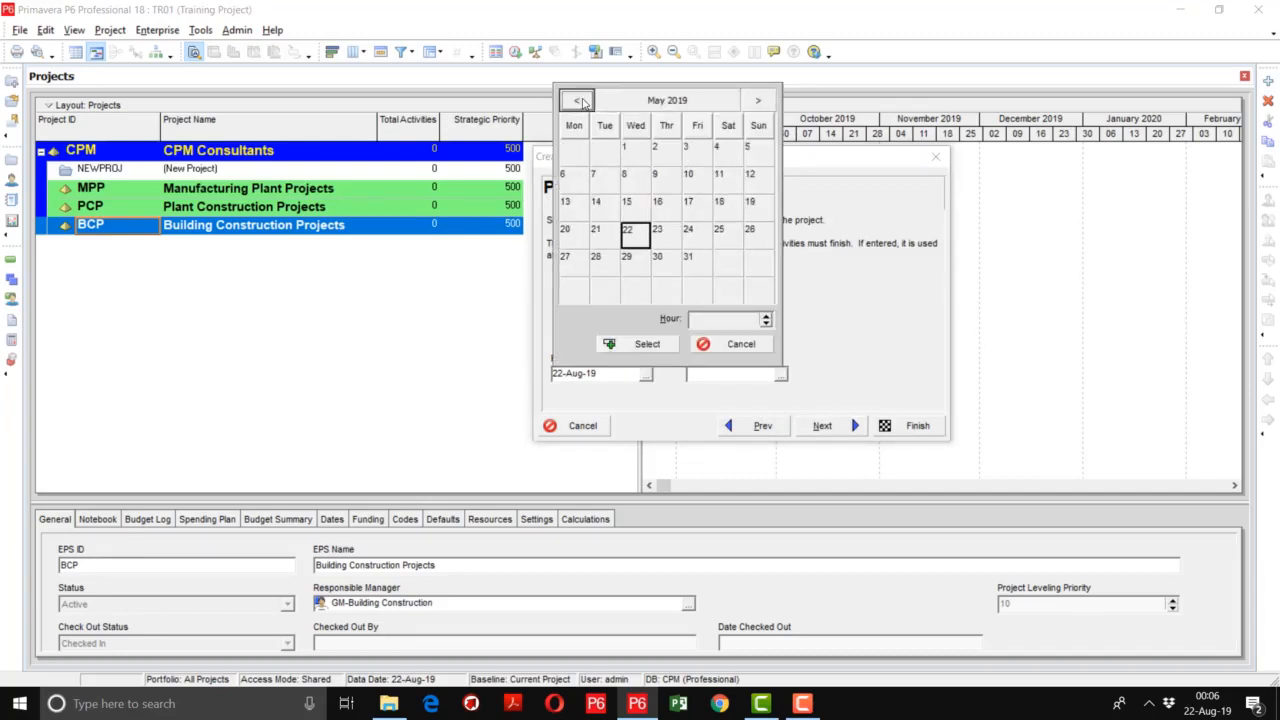
{"action": "double_click", "coordinate": [626, 149]}
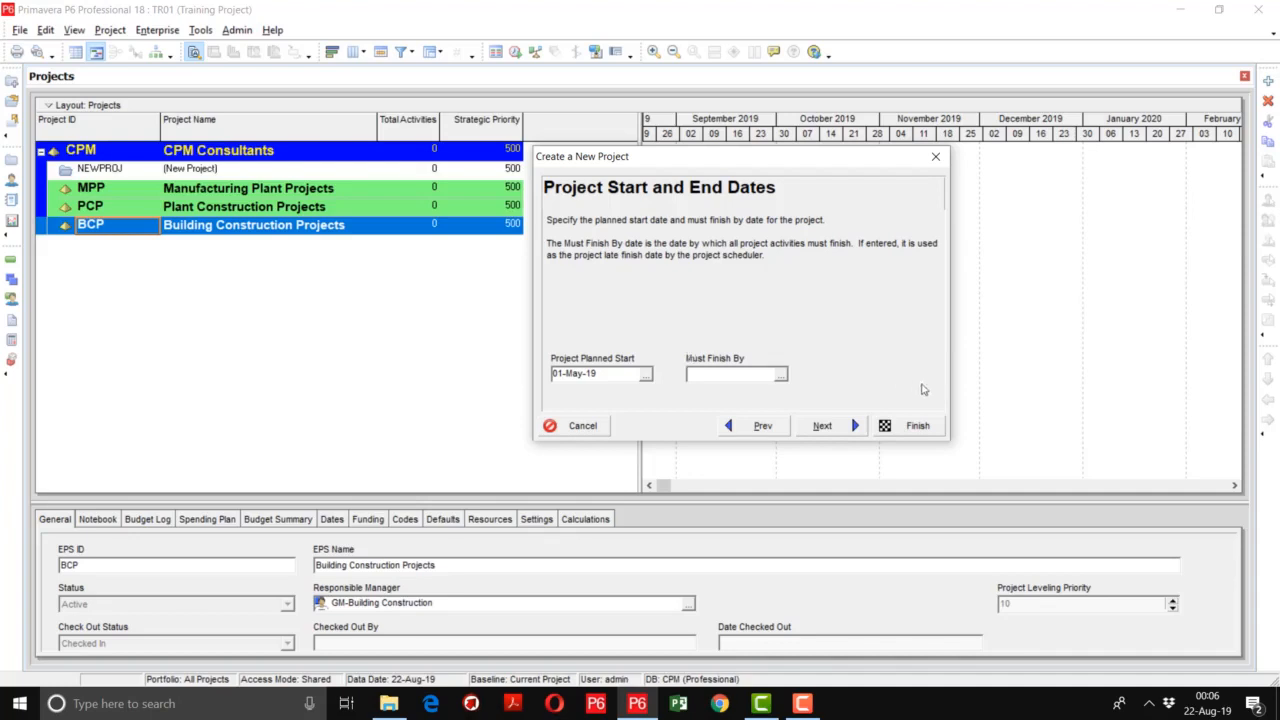
{"action": "left_click", "coordinate": [843, 430]}
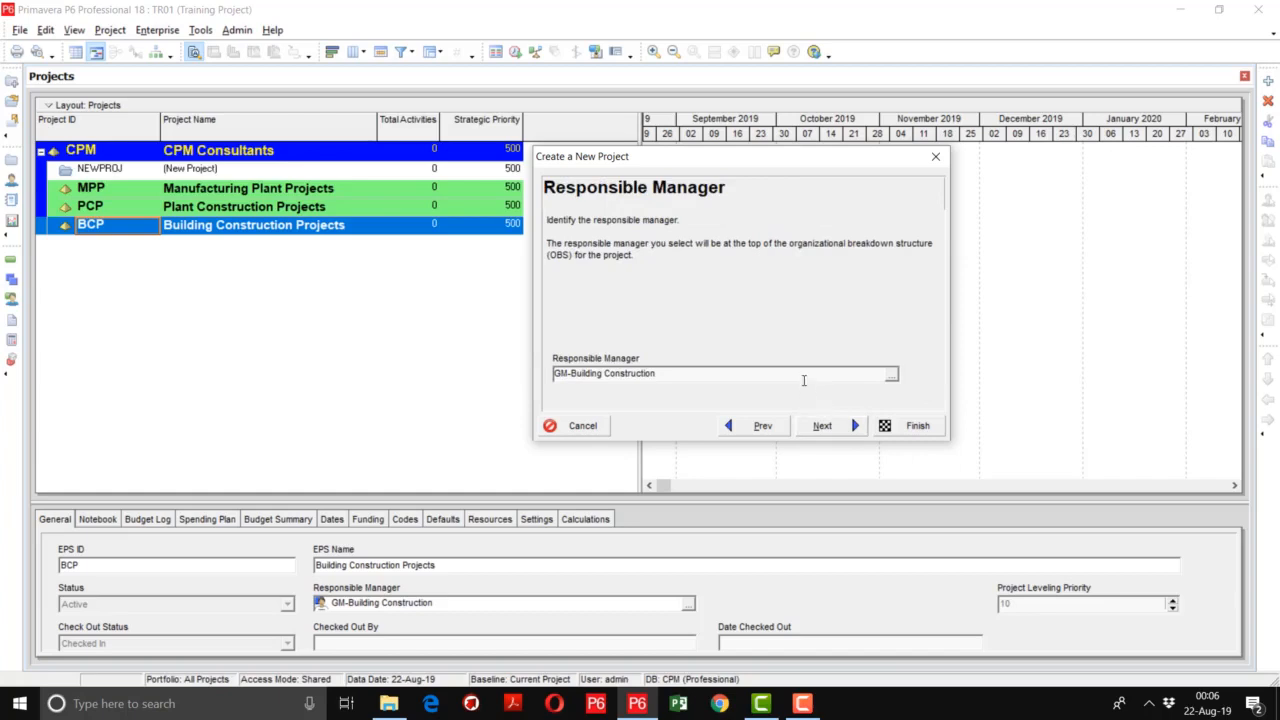
- Assign PM-Building Project as the responsible manager and finish creating the project with the Price / Unit rate type
{"action": "left_click", "coordinate": [893, 376]}
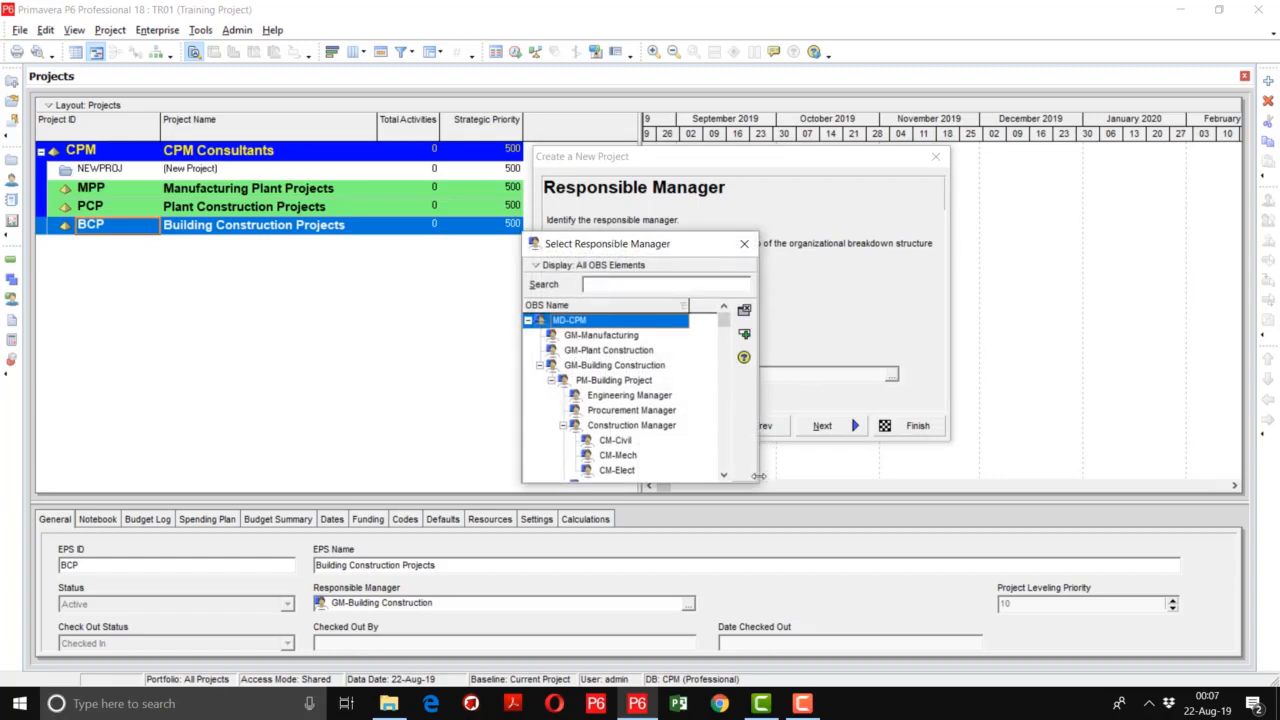
{"action": "left_click_drag", "start_coordinate": [758, 476], "coordinate": [873, 487]}
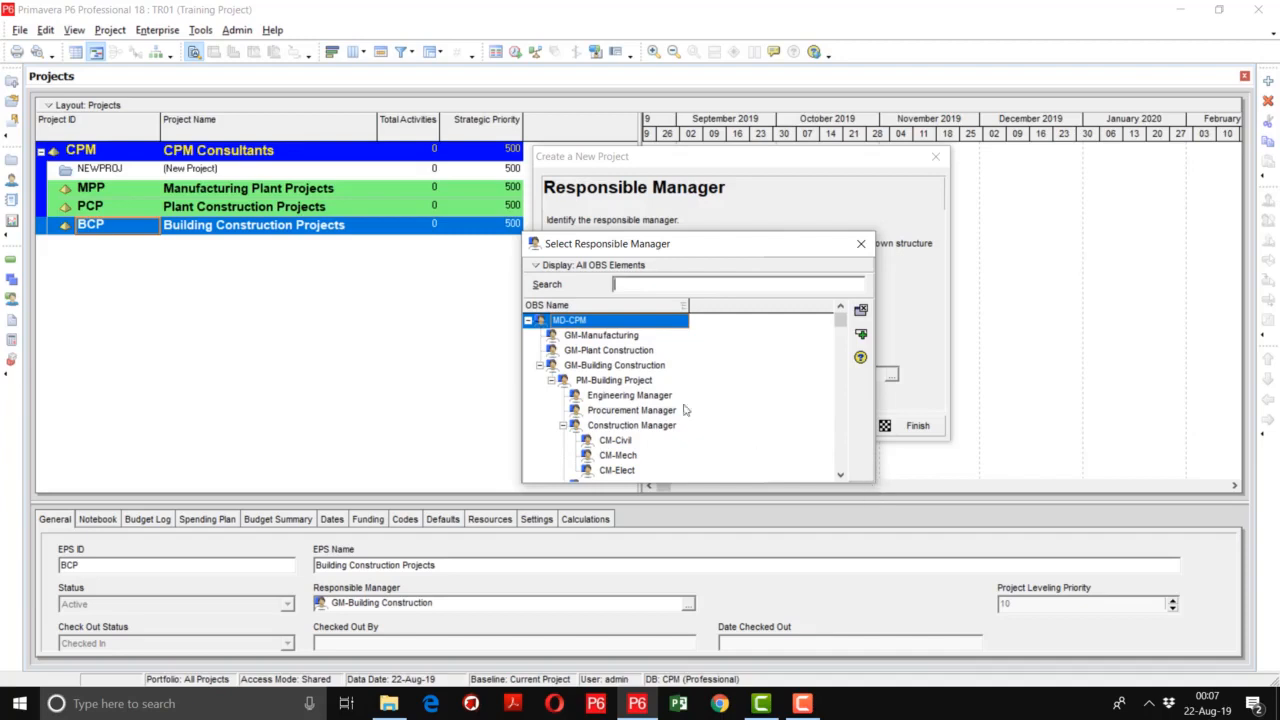
{"action": "left_click", "coordinate": [665, 397]}
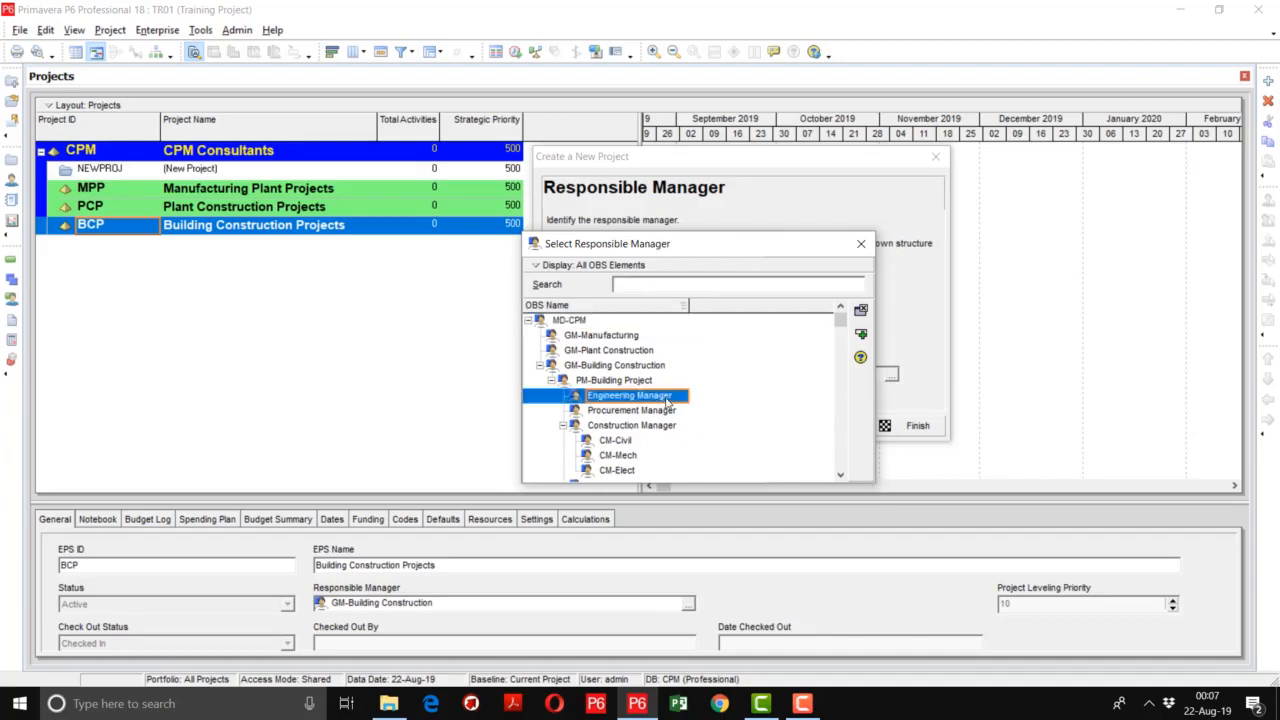
{"action": "left_click", "coordinate": [592, 367]}
{"action": "scroll", "coordinate": [592, 367], "scroll_direction": "down", "scroll_amount": 1}
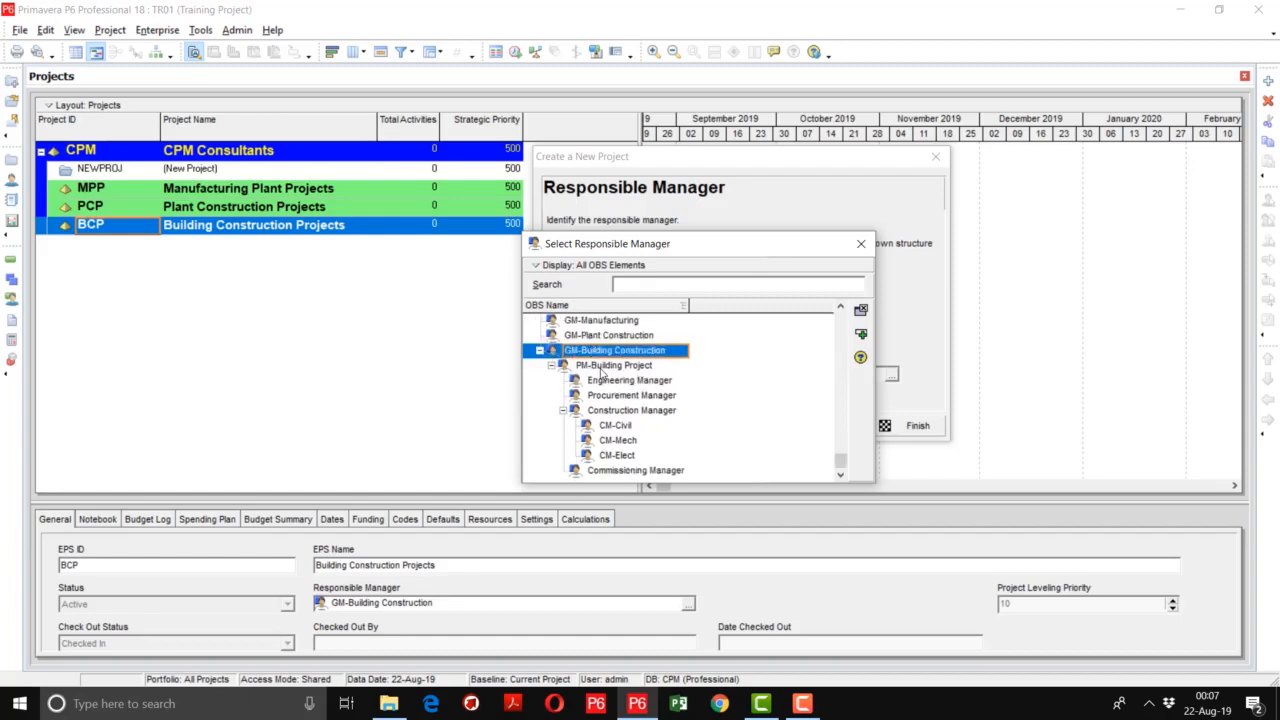
{"action": "double_click", "coordinate": [603, 366]}
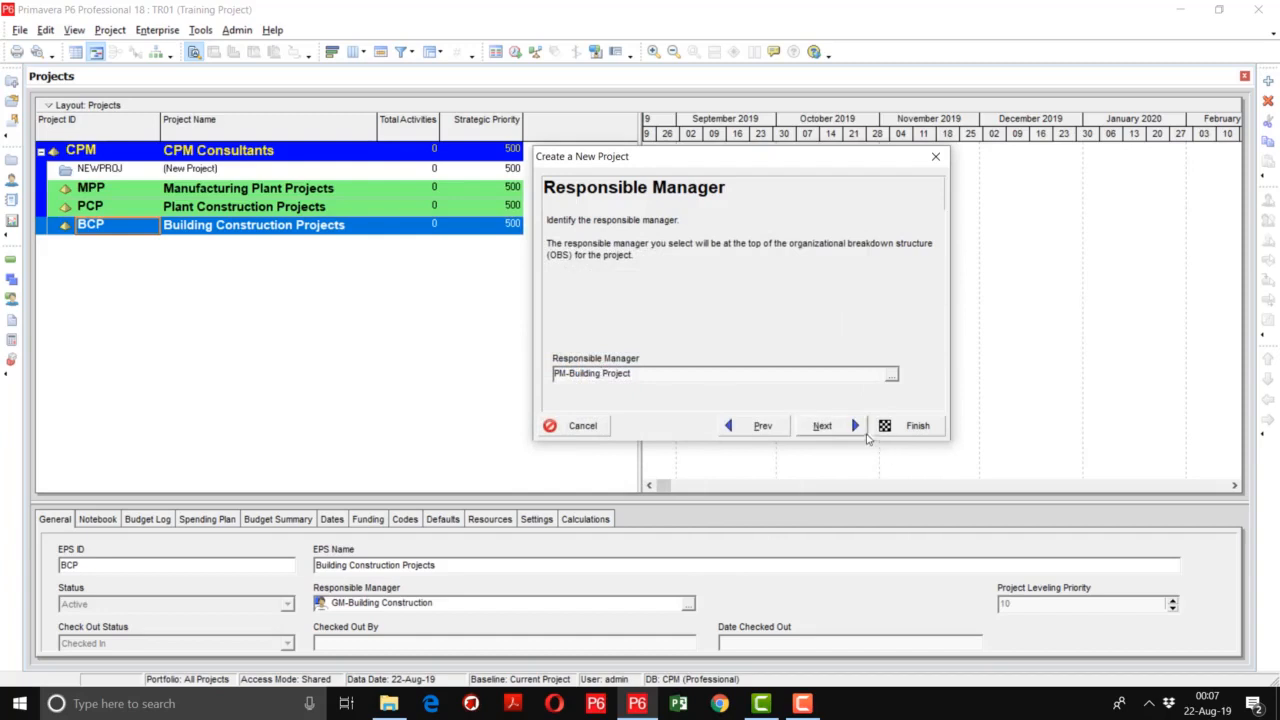
{"action": "left_click", "coordinate": [855, 428]}
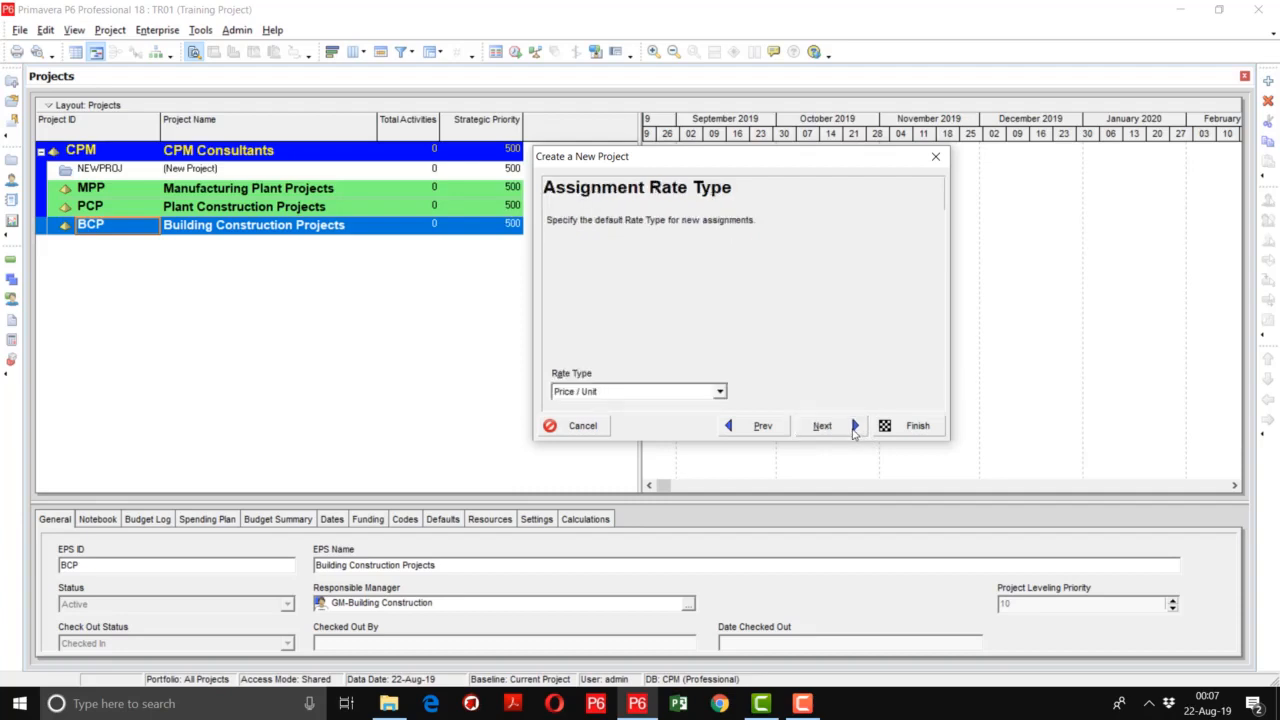
{"action": "left_click", "coordinate": [855, 430]}
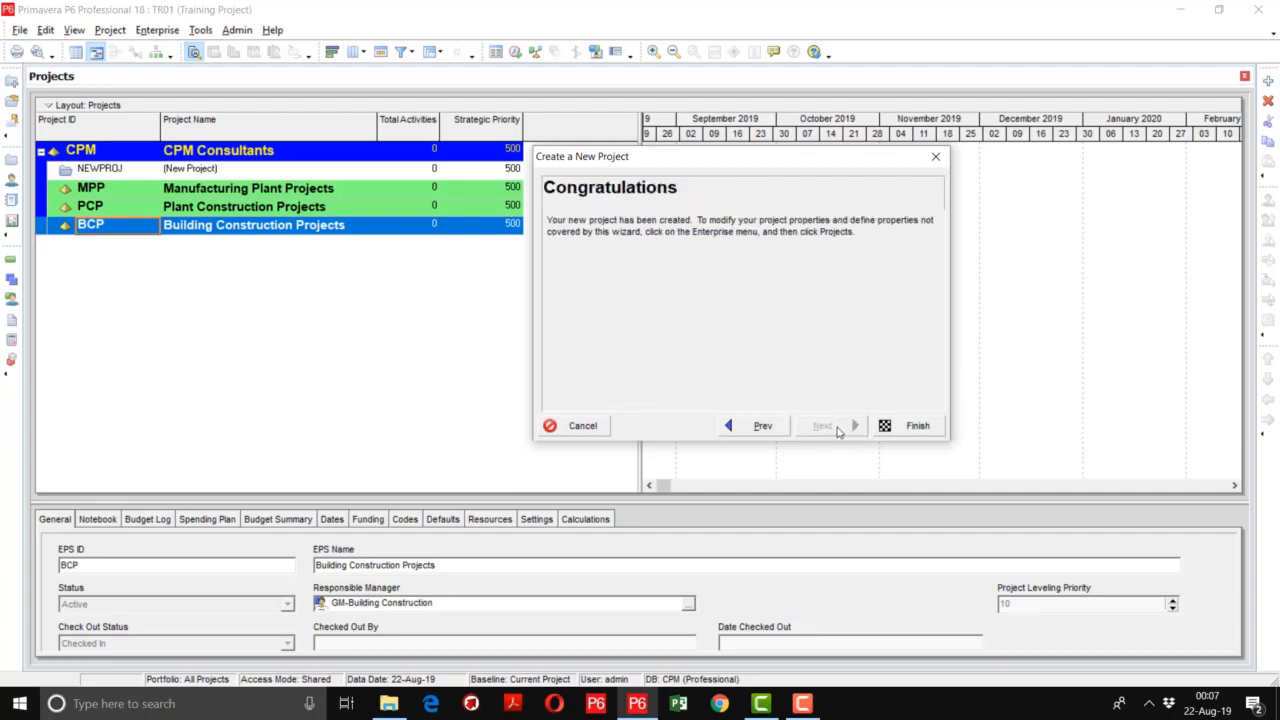
{"action": "left_click", "coordinate": [903, 428]}
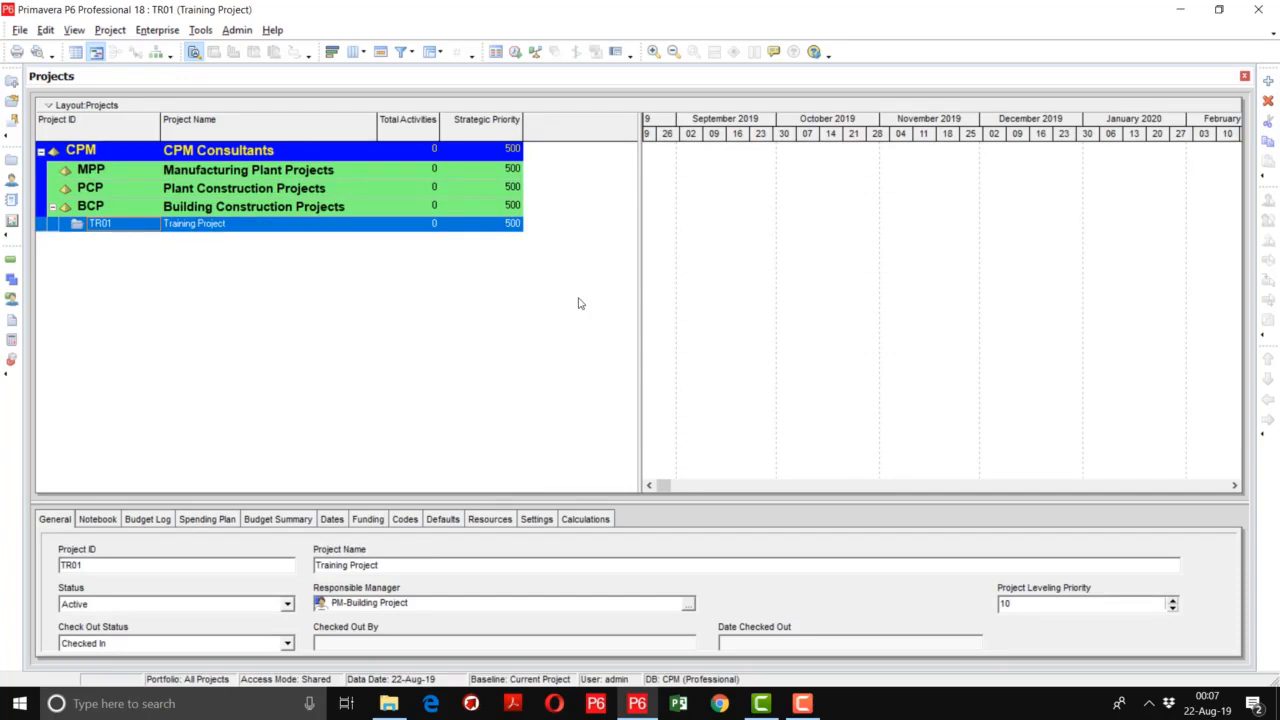
{"action": "left_click", "coordinate": [815, 706]}
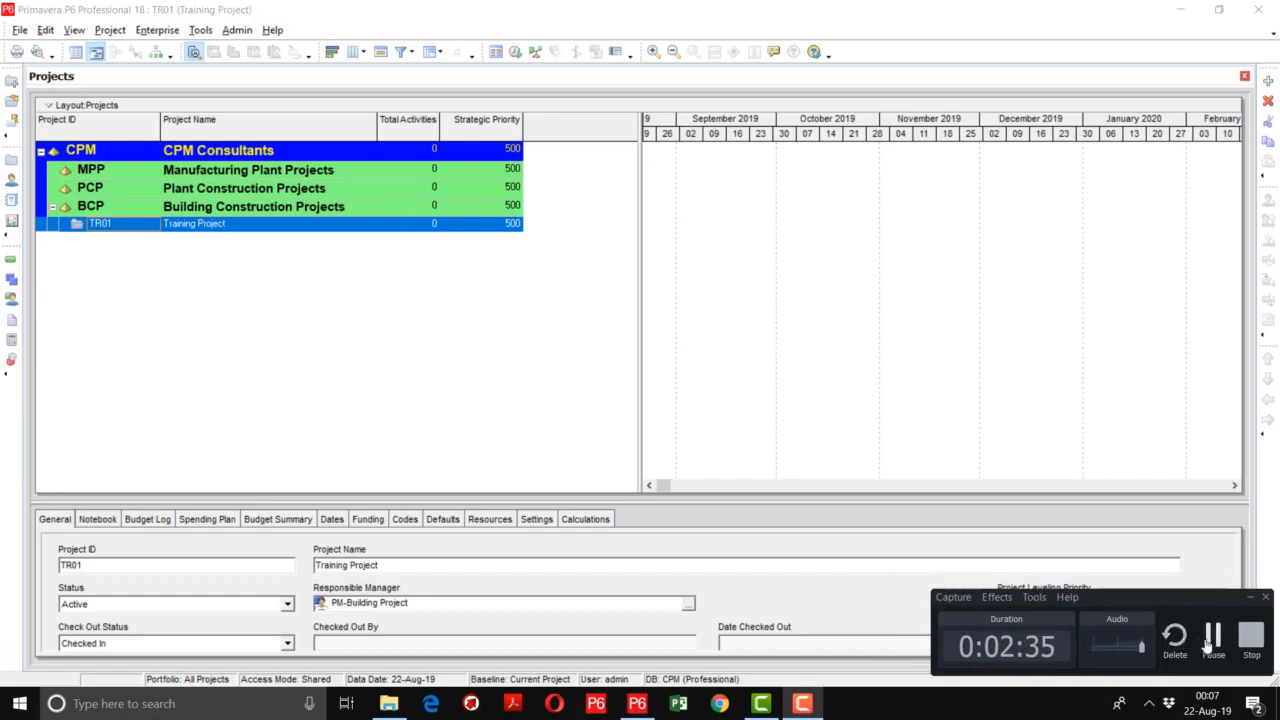
{"action": "left_click", "coordinate": [1213, 641]}
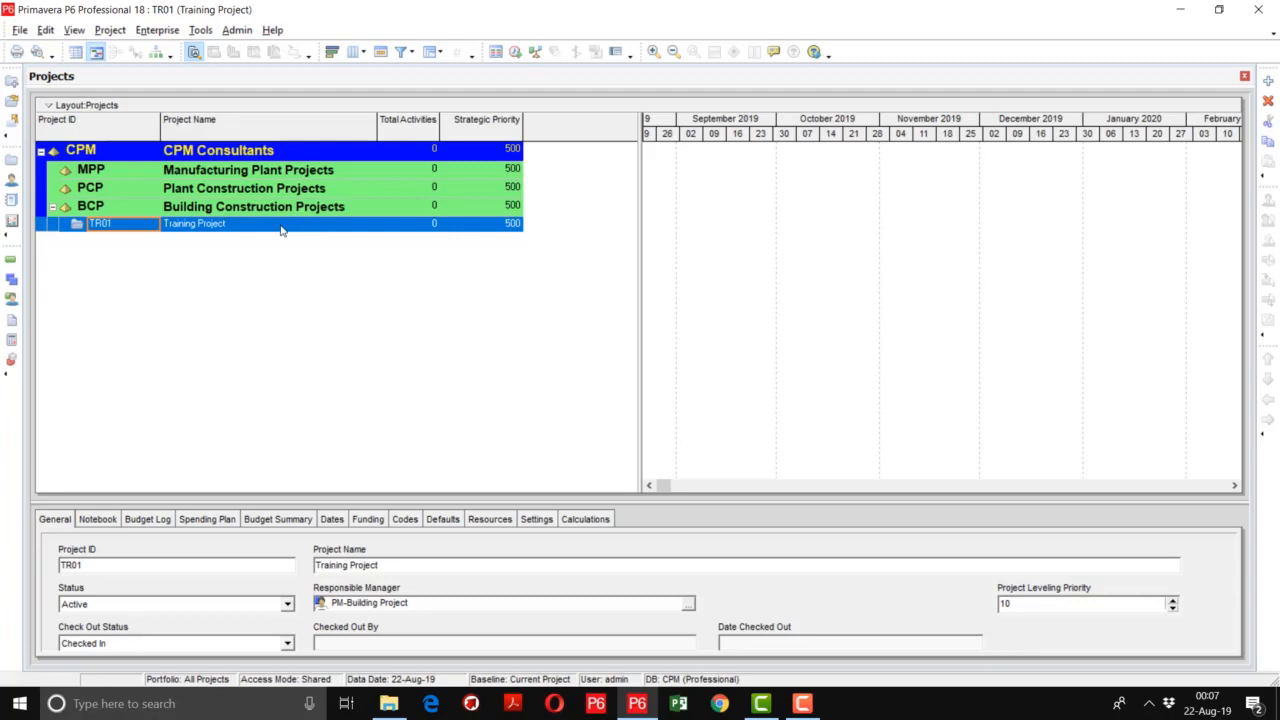
{"action": "left_click", "coordinate": [802, 703]}
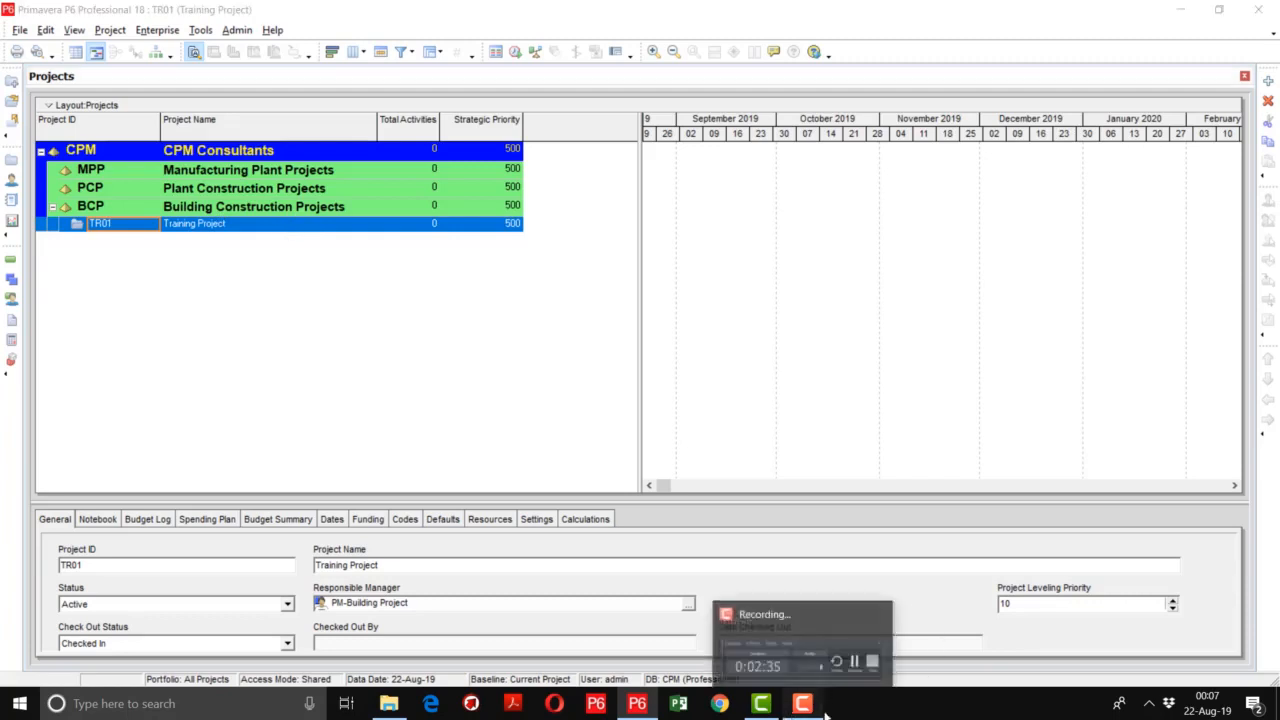
{"action": "left_click", "coordinate": [740, 371]}
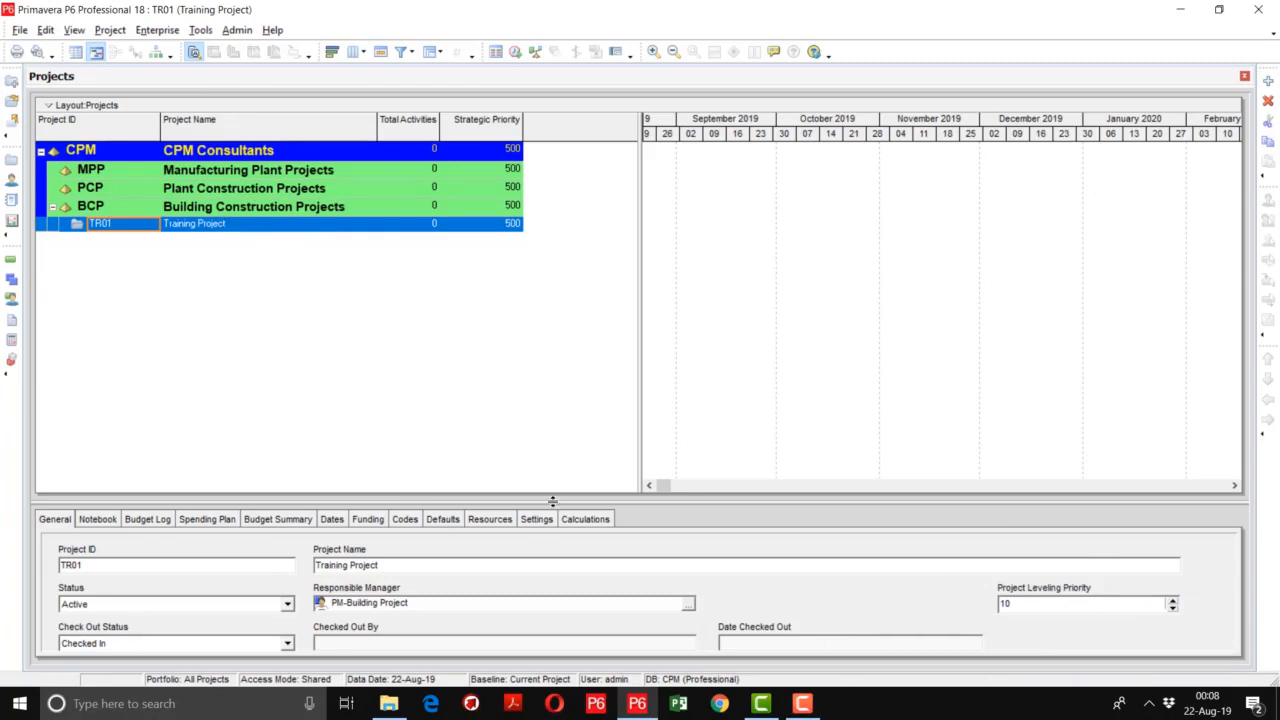
- Assign the Location code PUN (Punjab) and the Project Type code PMC (Project Management Consultancy) to project TR01
{"action": "left_click_drag", "start_coordinate": [555, 503], "coordinate": [547, 463]}
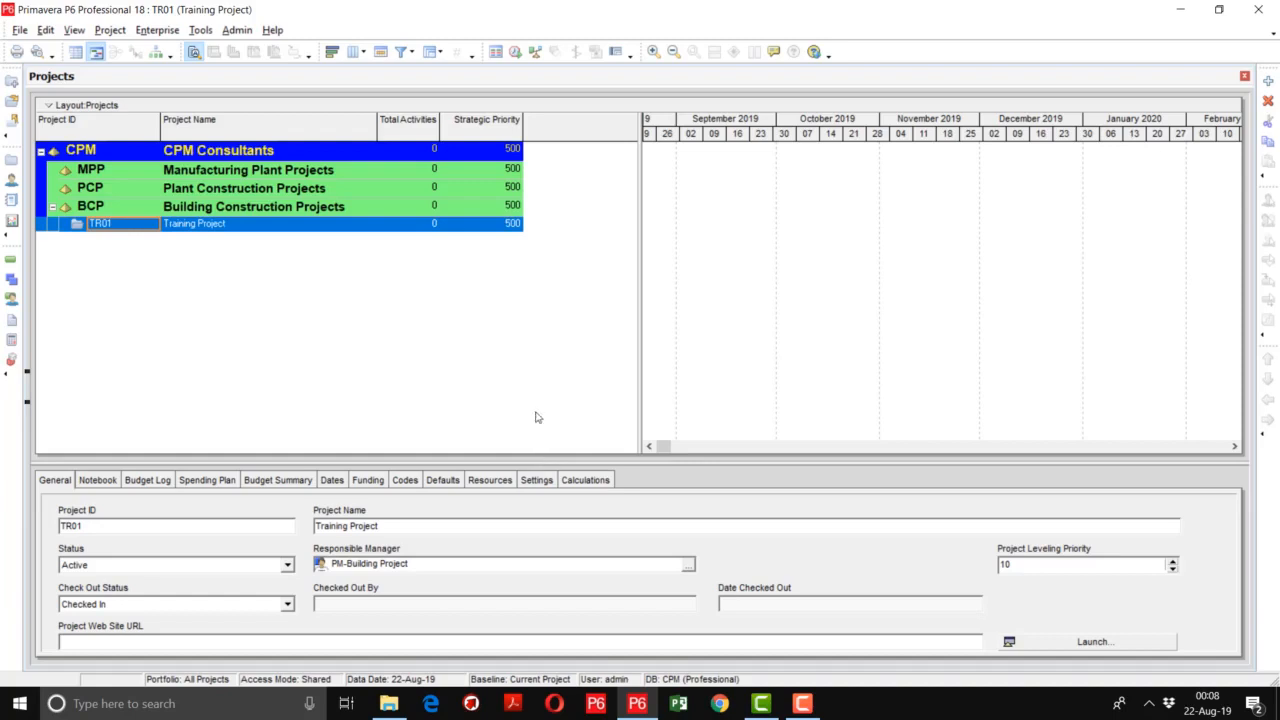
{"action": "left_click", "coordinate": [405, 482]}
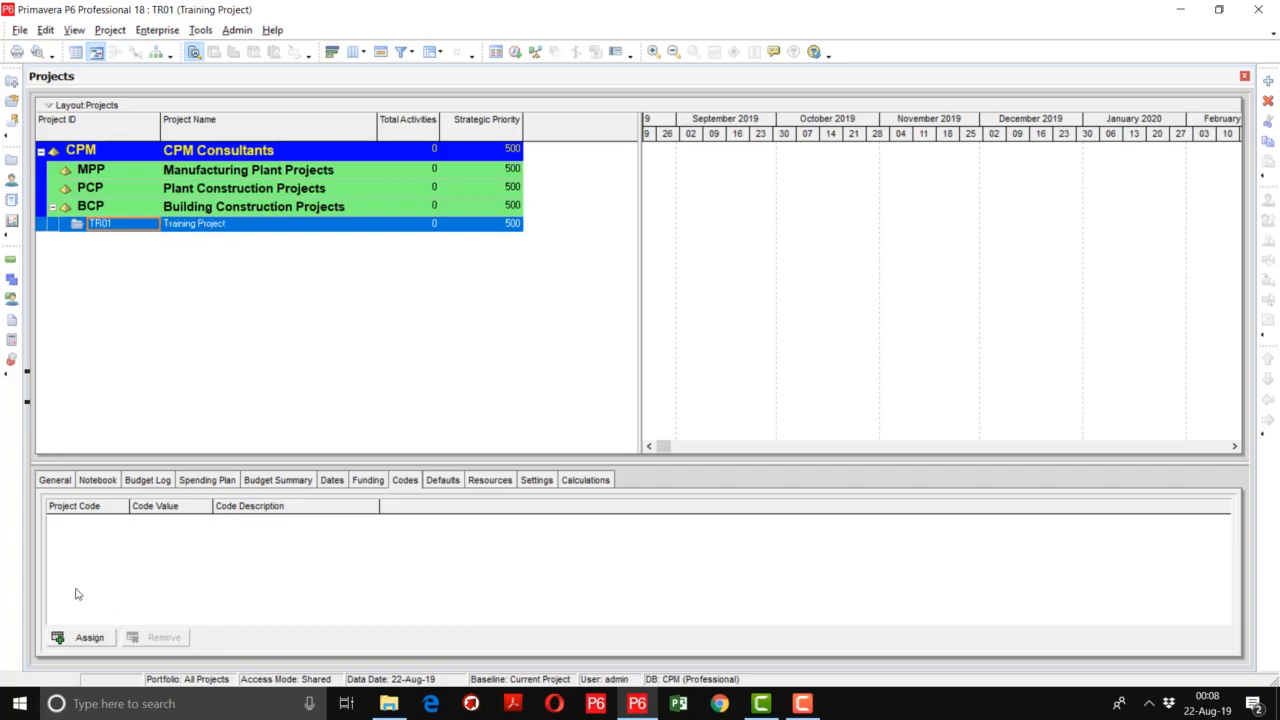
{"action": "left_click", "coordinate": [84, 640]}
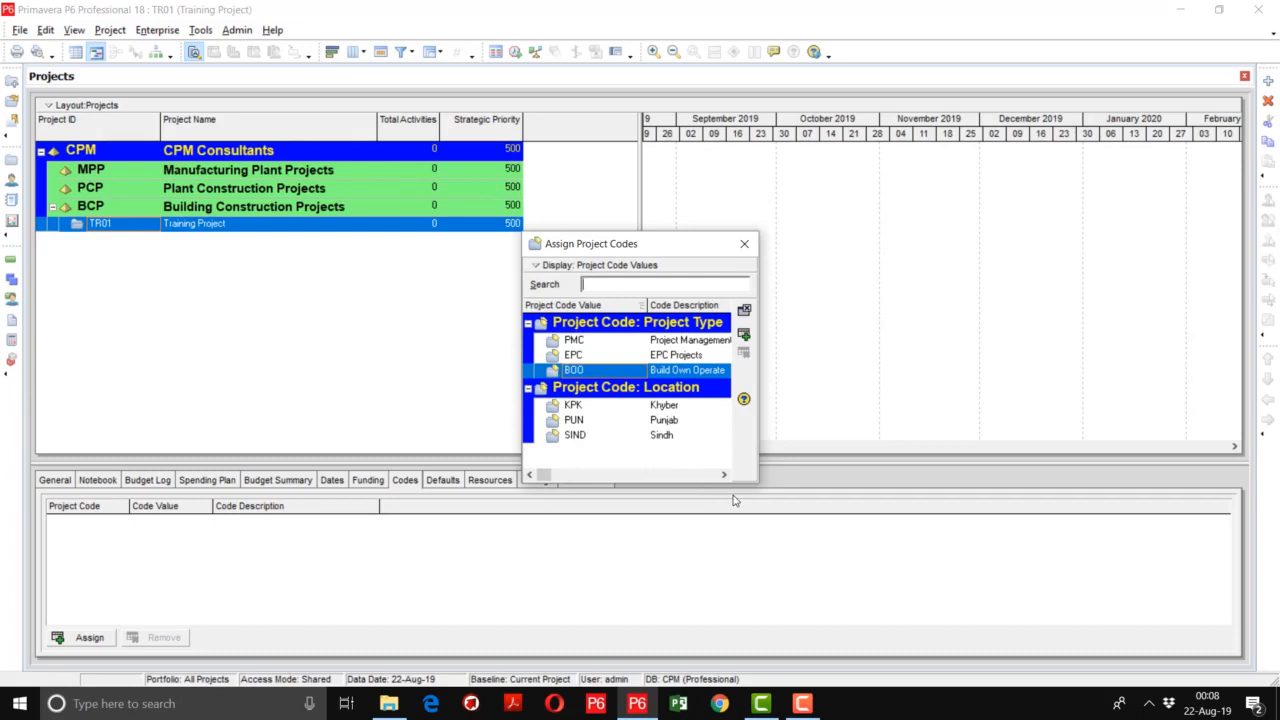
{"action": "double_click", "coordinate": [669, 424]}
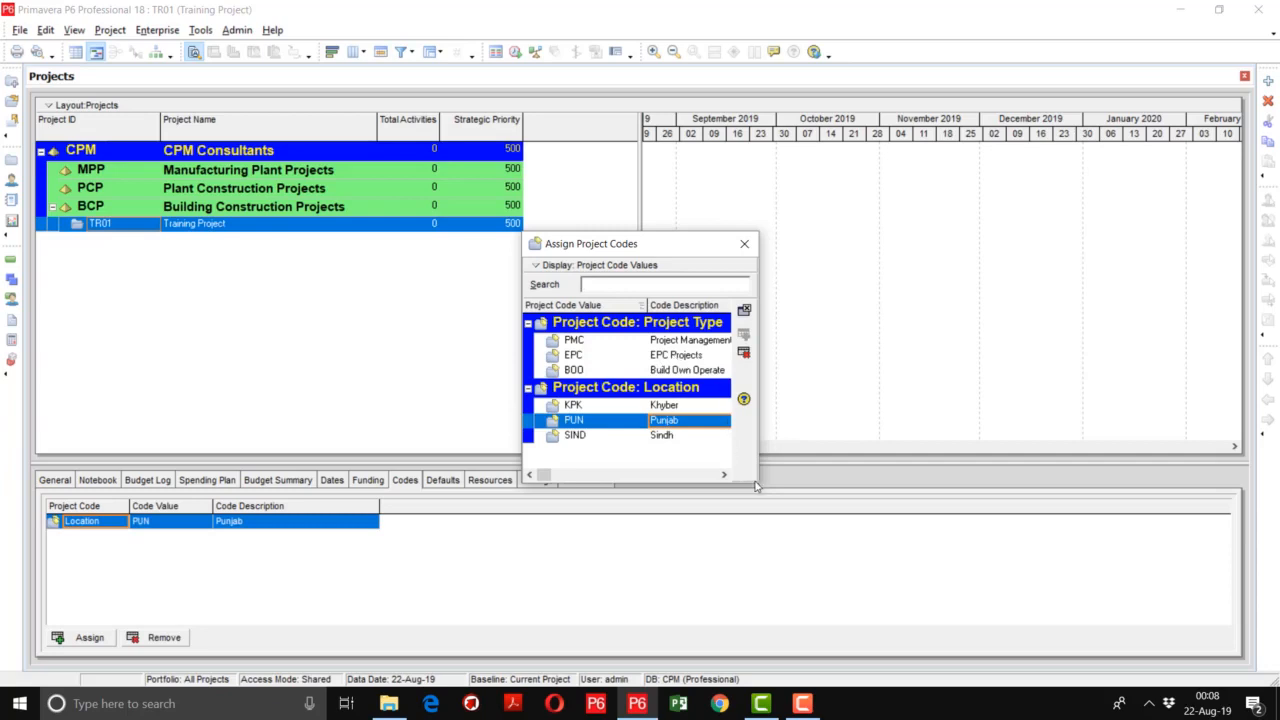
{"action": "left_click_drag", "start_coordinate": [759, 481], "coordinate": [903, 483]}
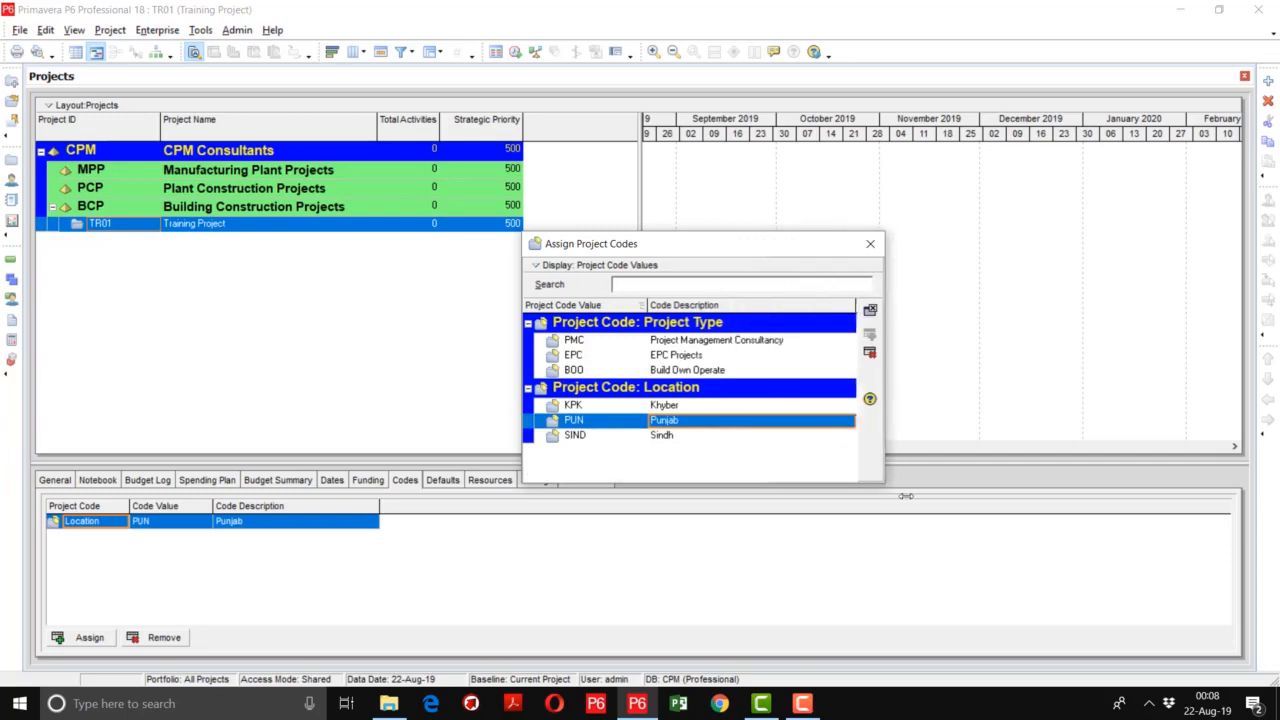
{"action": "double_click", "coordinate": [741, 341]}
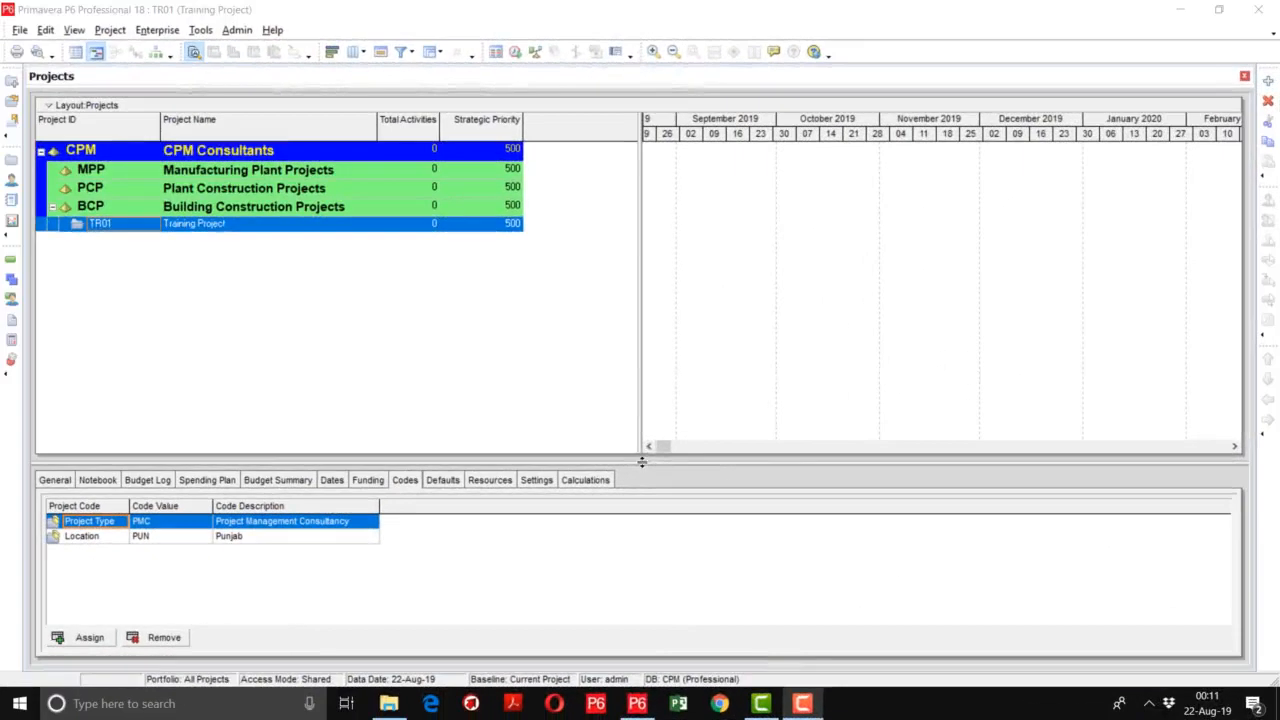
- Set TR01's new-activity defaults to Fixed Duration & Units duration type, Units percent complete type and Task Dependent activity type
{"action": "left_click_drag", "start_coordinate": [642, 461], "coordinate": [648, 417]}
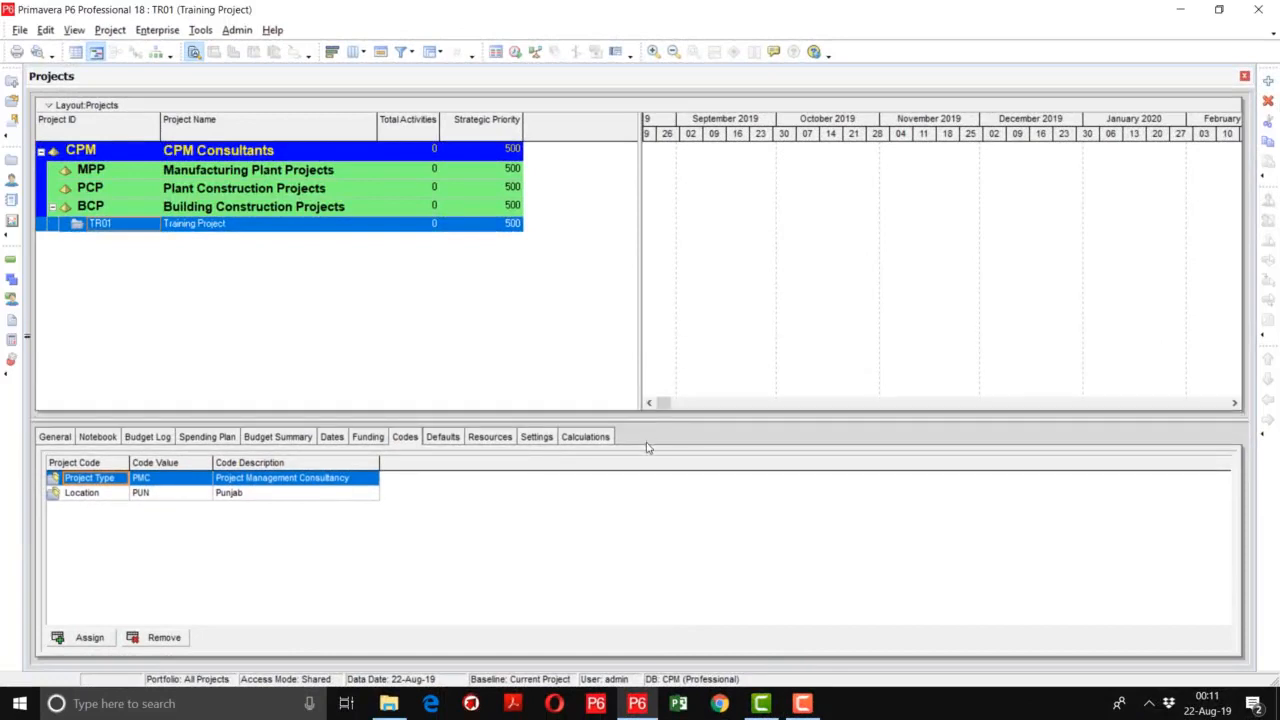
{"action": "left_click", "coordinate": [445, 441]}
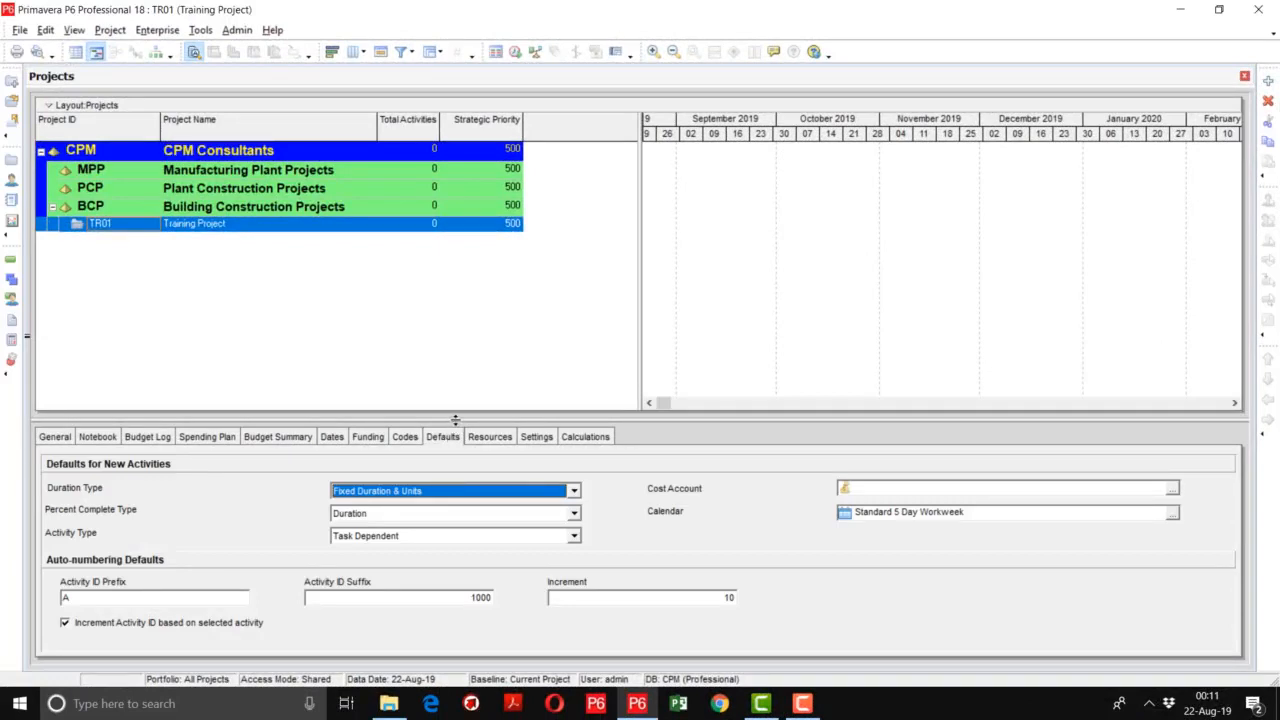
{"action": "left_click_drag", "start_coordinate": [455, 419], "coordinate": [458, 405]}
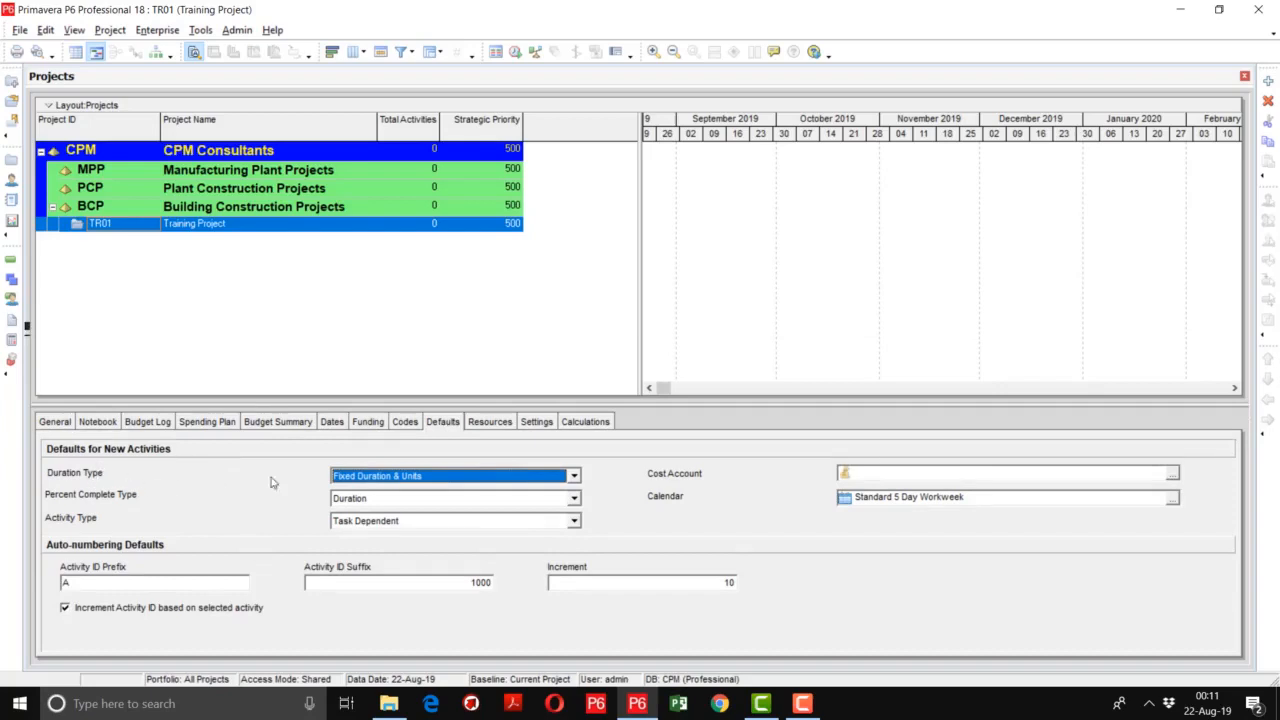
{"action": "left_click", "coordinate": [403, 476]}
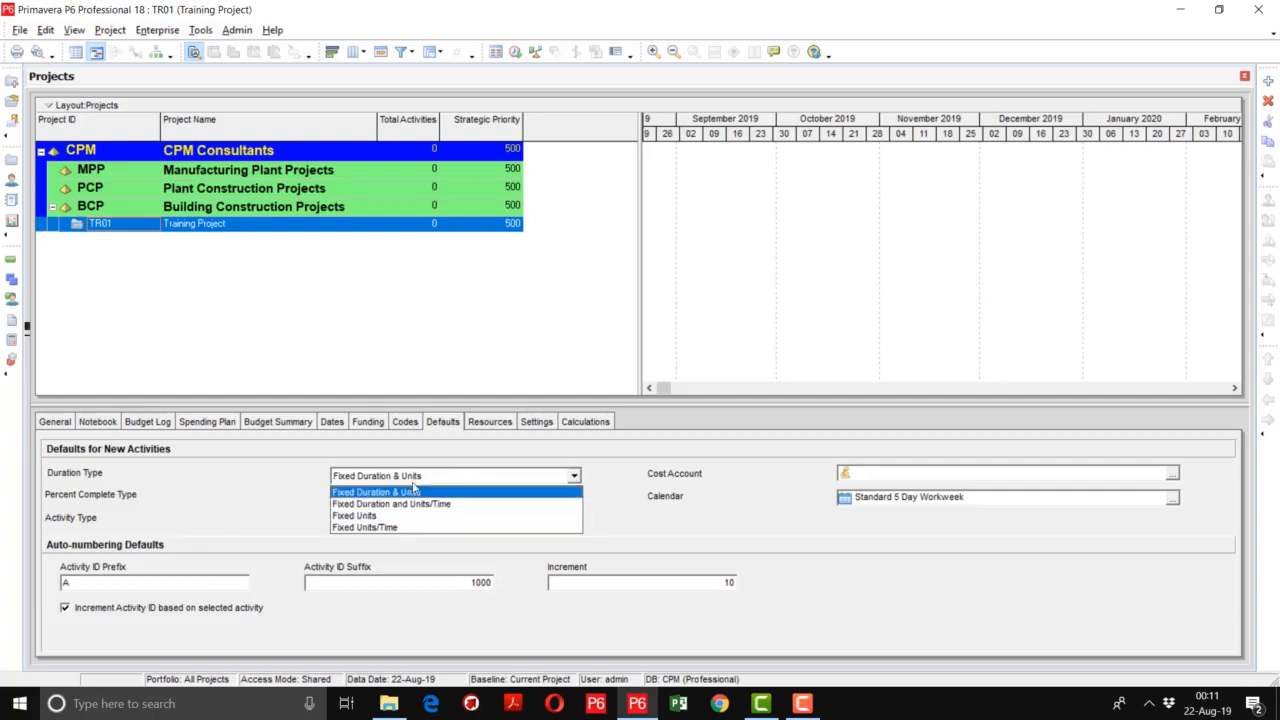
{"action": "left_click", "coordinate": [415, 480]}
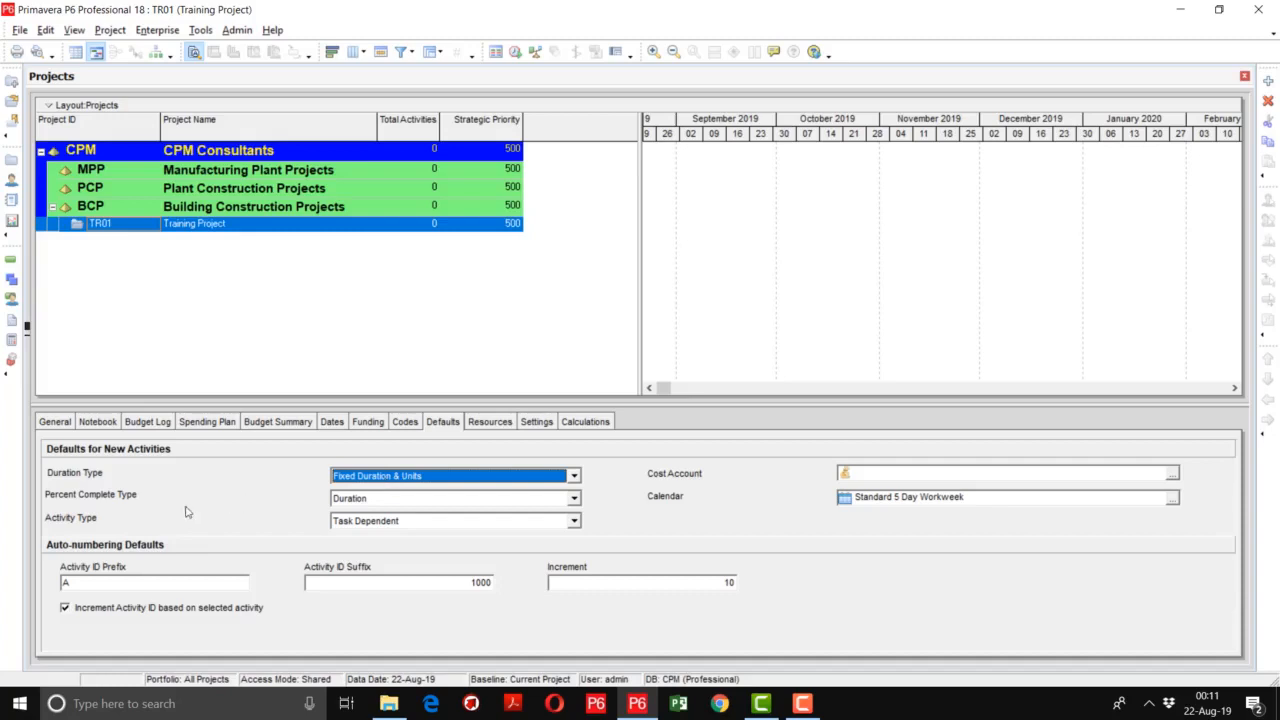
{"action": "left_click", "coordinate": [346, 500]}
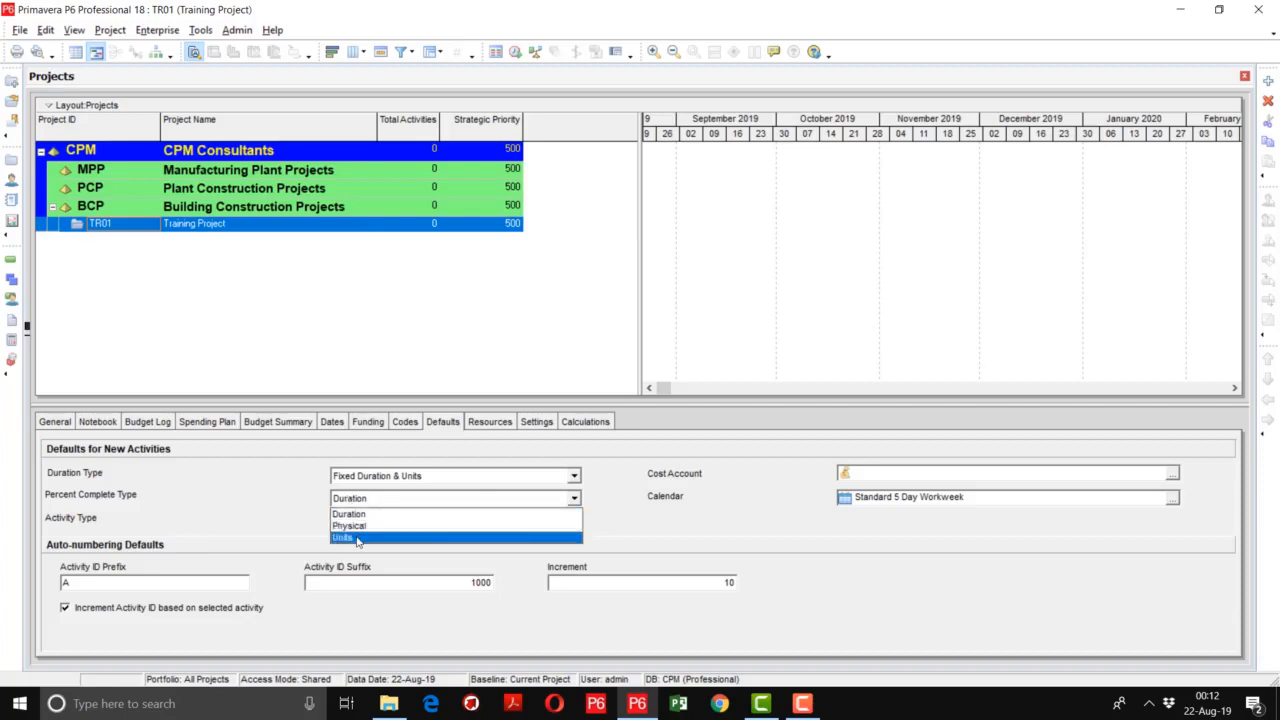
{"action": "left_click", "coordinate": [357, 539]}
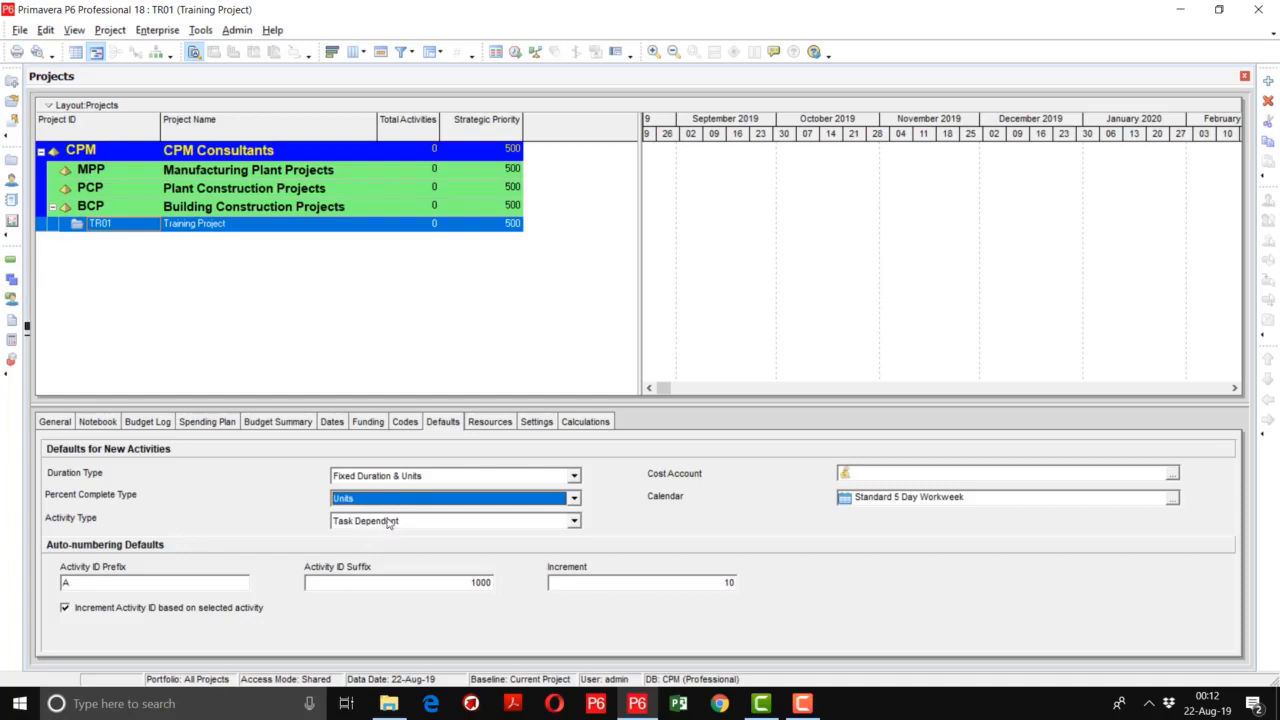
{"action": "left_click", "coordinate": [391, 522]}
{"action": "left_click", "coordinate": [391, 522]}
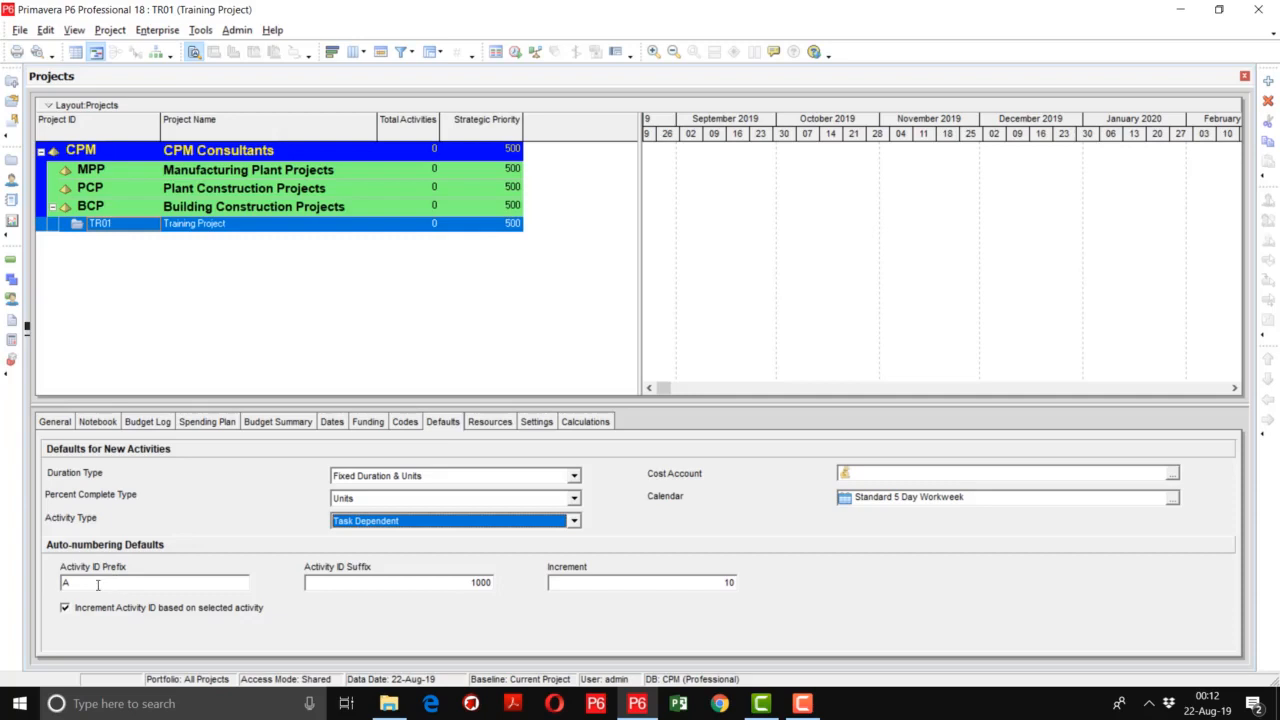
- Set the activity ID prefix in the auto-numbering defaults to TRNG
{"action": "left_click", "coordinate": [97, 585]}
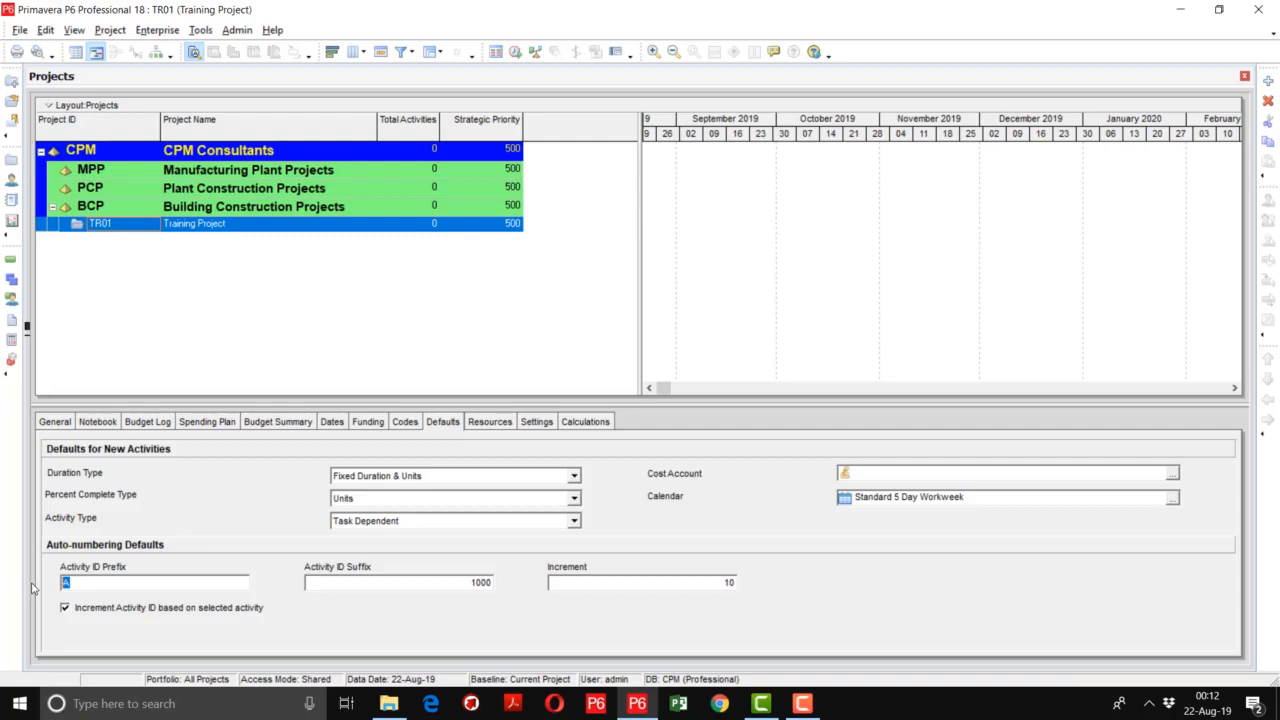
{"action": "type", "text": "RE"}
{"action": "key", "text": "BackSpace"}
{"action": "type", "text": "TRNG"}
{"action": "left_click", "coordinate": [802, 703]}
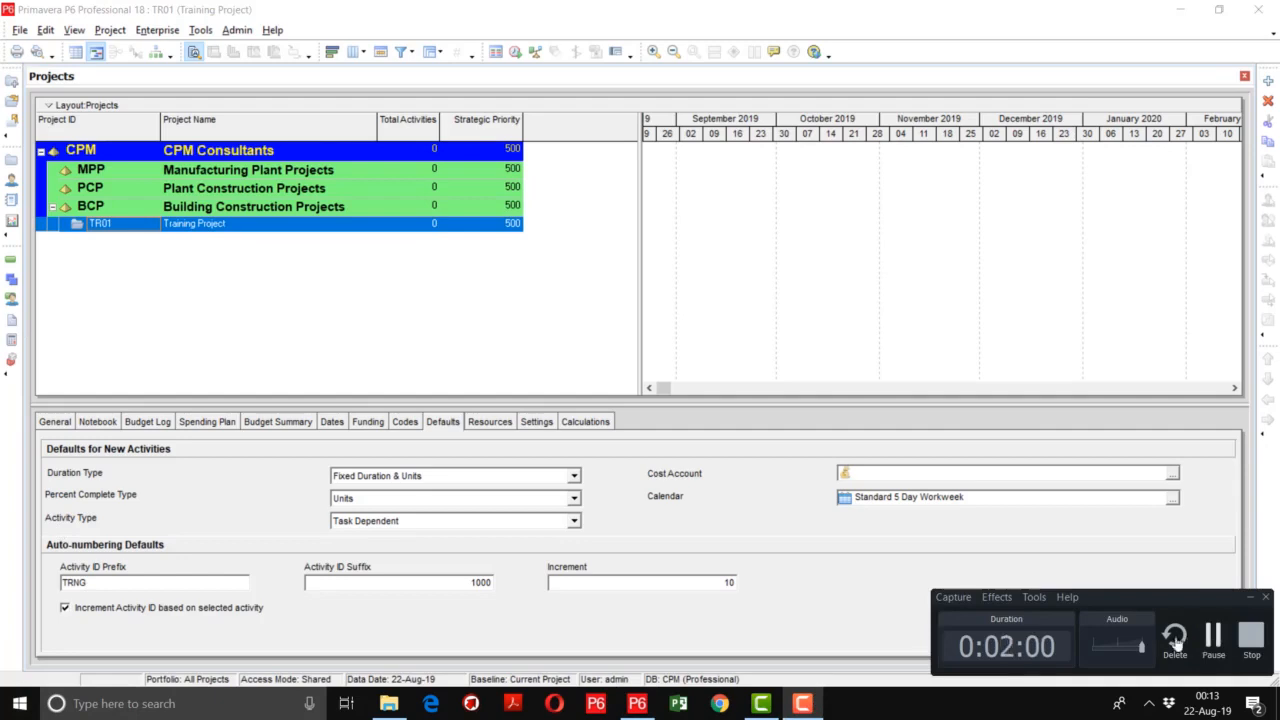
{"action": "left_click", "coordinate": [1213, 646]}
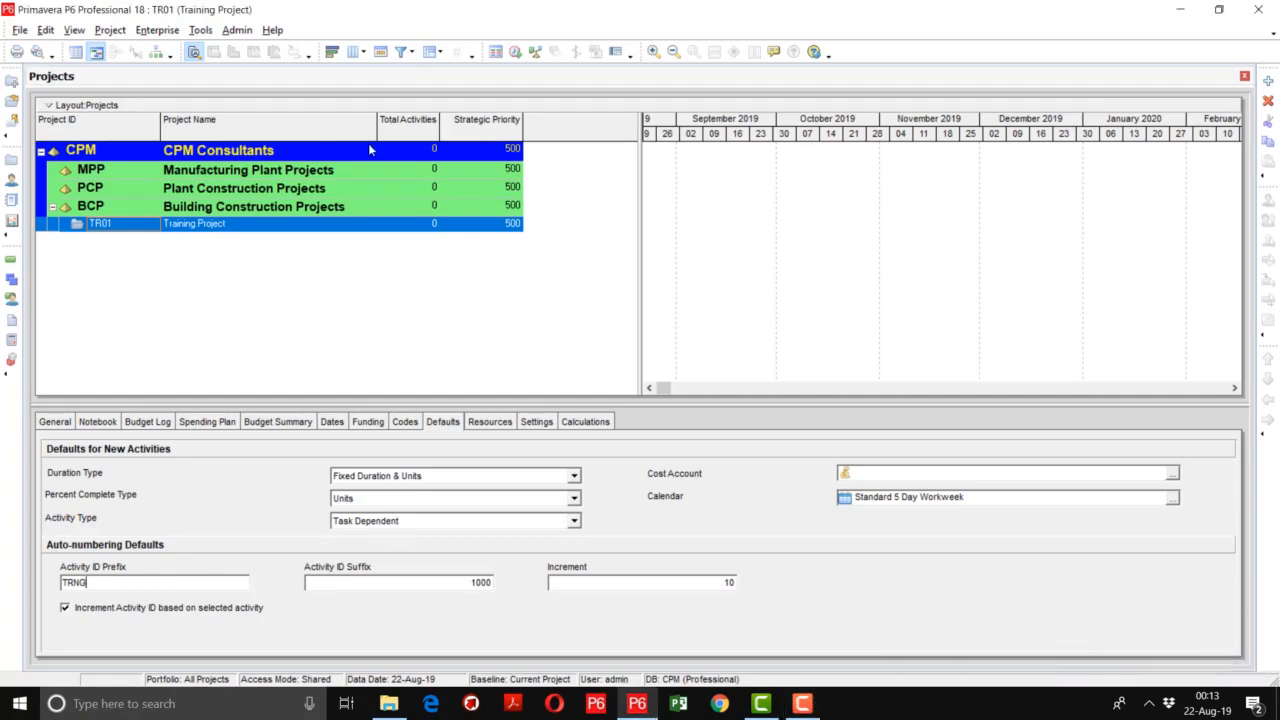
- Set the project's data date to 01-May-19 in its schedule dates
{"action": "left_click", "coordinate": [331, 424]}
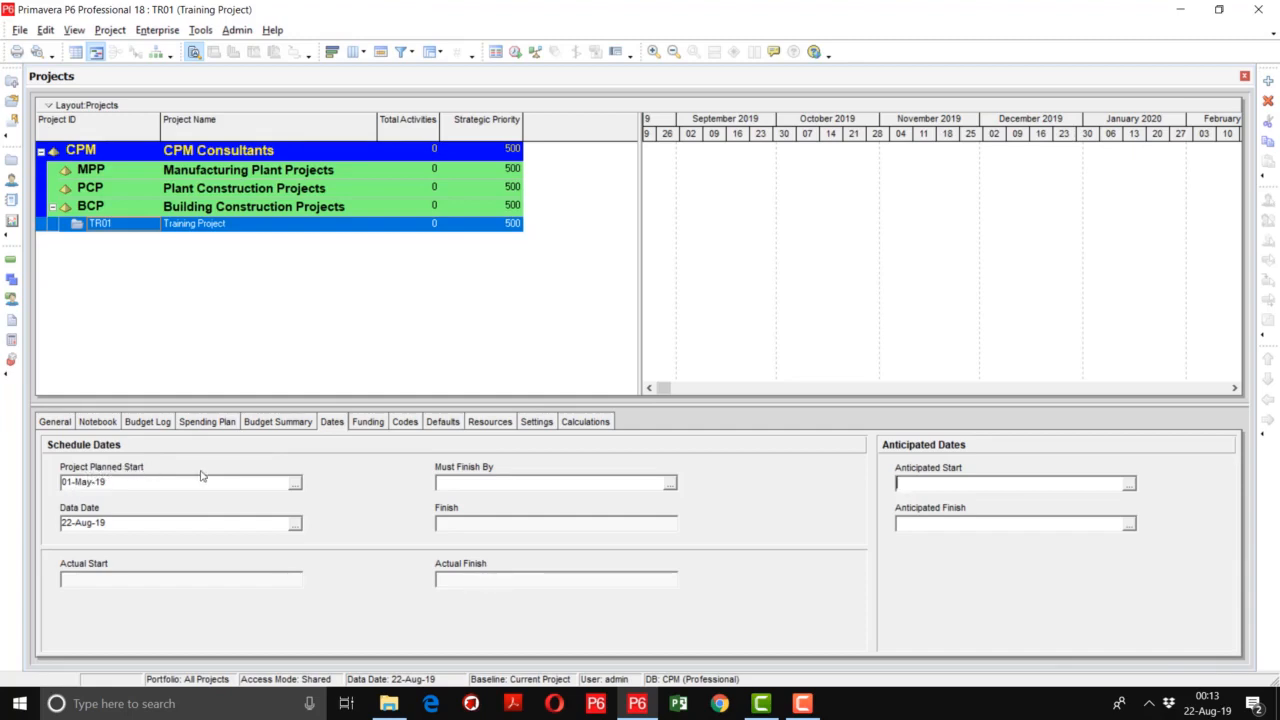
{"action": "left_click_drag", "start_coordinate": [116, 486], "coordinate": [60, 482]}
{"action": "left_click_drag", "start_coordinate": [128, 522], "coordinate": [61, 522]}
{"action": "left_click", "coordinate": [295, 524]}
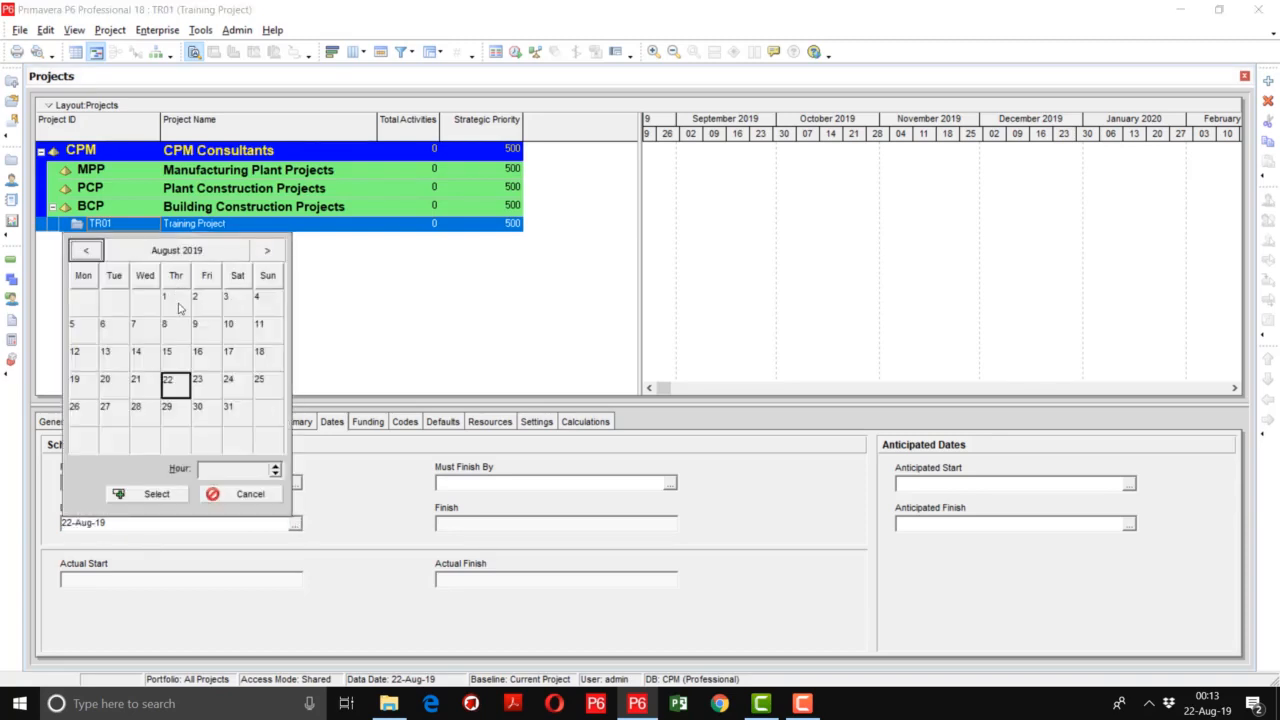
{"action": "left_click", "coordinate": [87, 252]}
{"action": "left_click", "coordinate": [87, 252]}
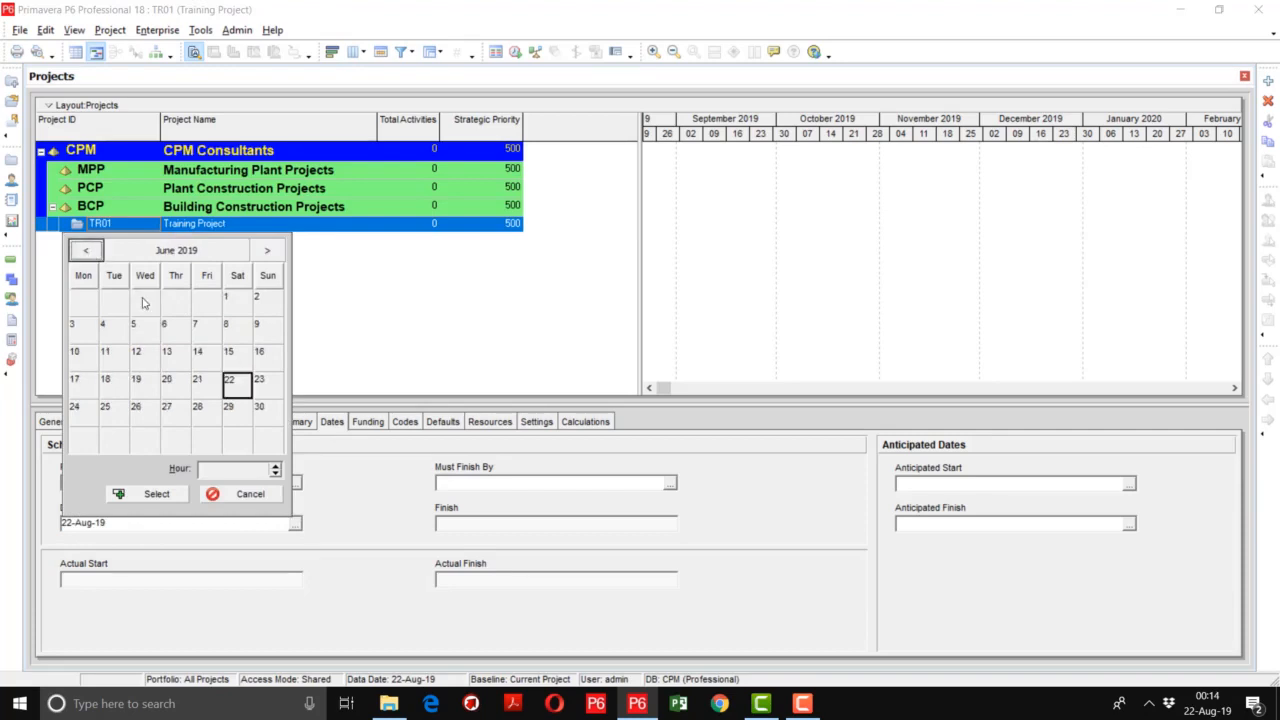
{"action": "left_click", "coordinate": [85, 252]}
{"action": "double_click", "coordinate": [146, 307]}
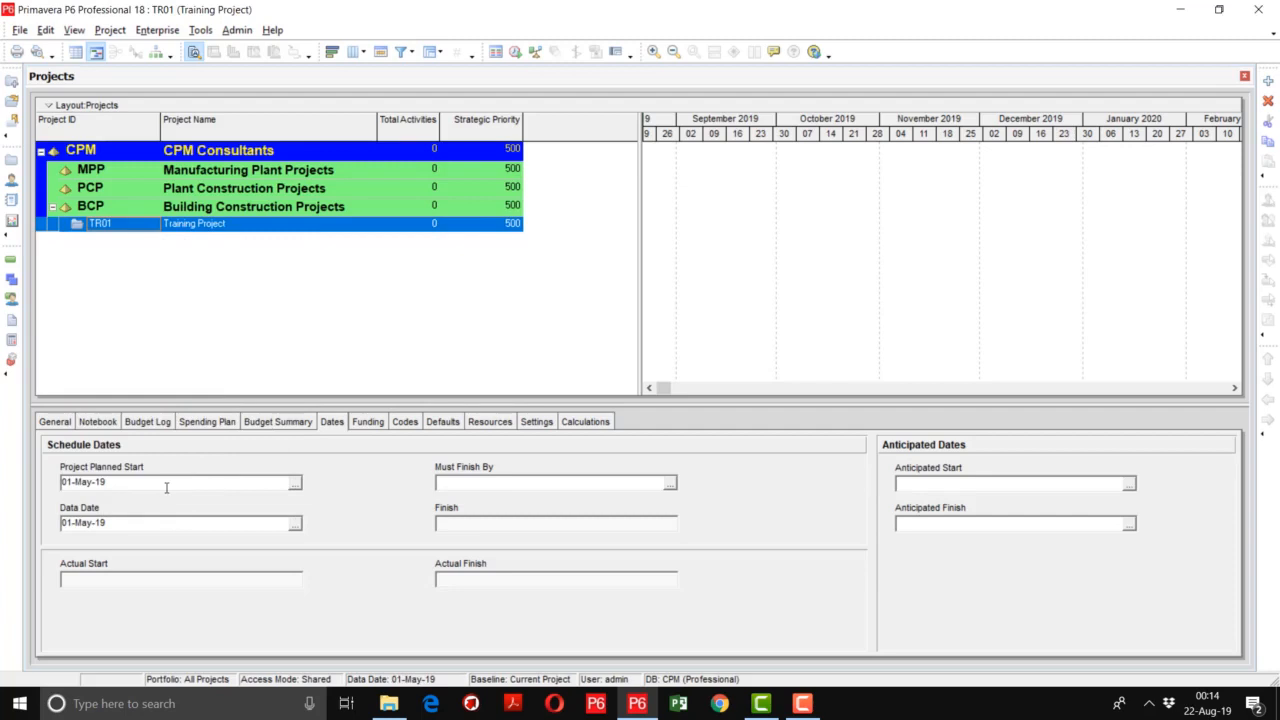
- Check the project settings, and in the calculation options turn off recalculating actual units and cost when duration % complete changes
{"action": "left_click", "coordinate": [534, 422]}
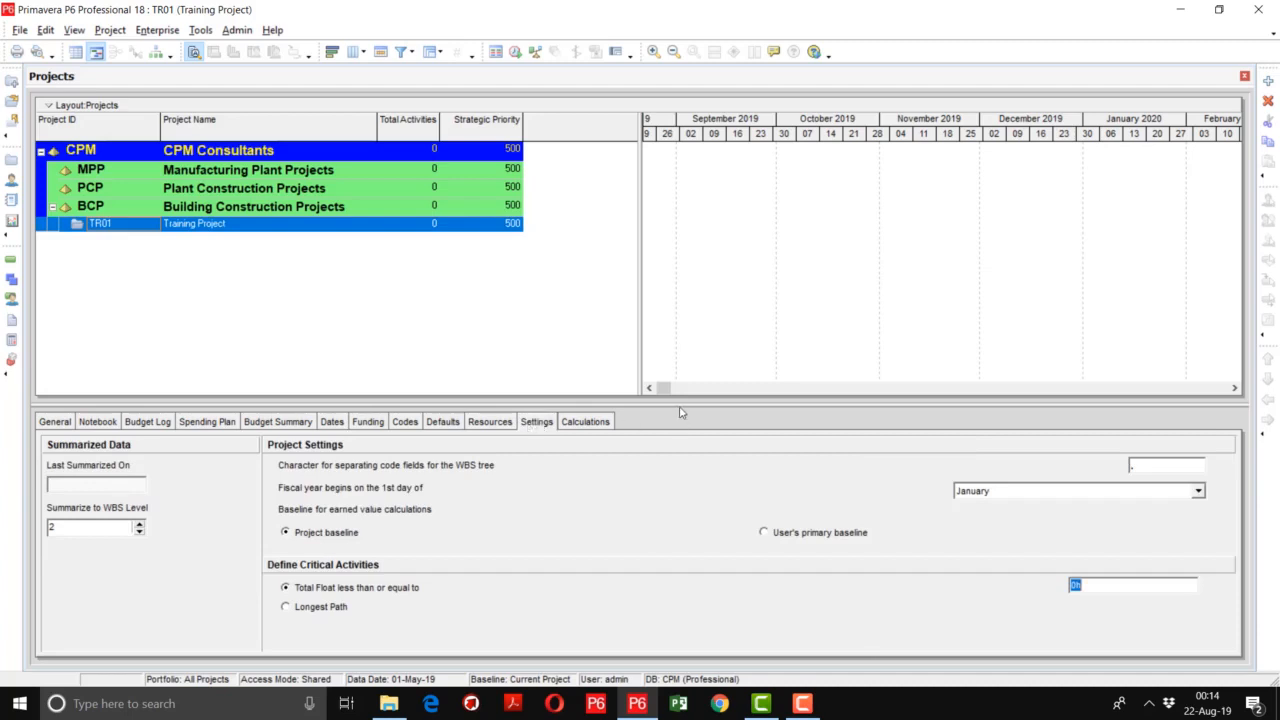
{"action": "left_click_drag", "start_coordinate": [682, 406], "coordinate": [685, 358]}
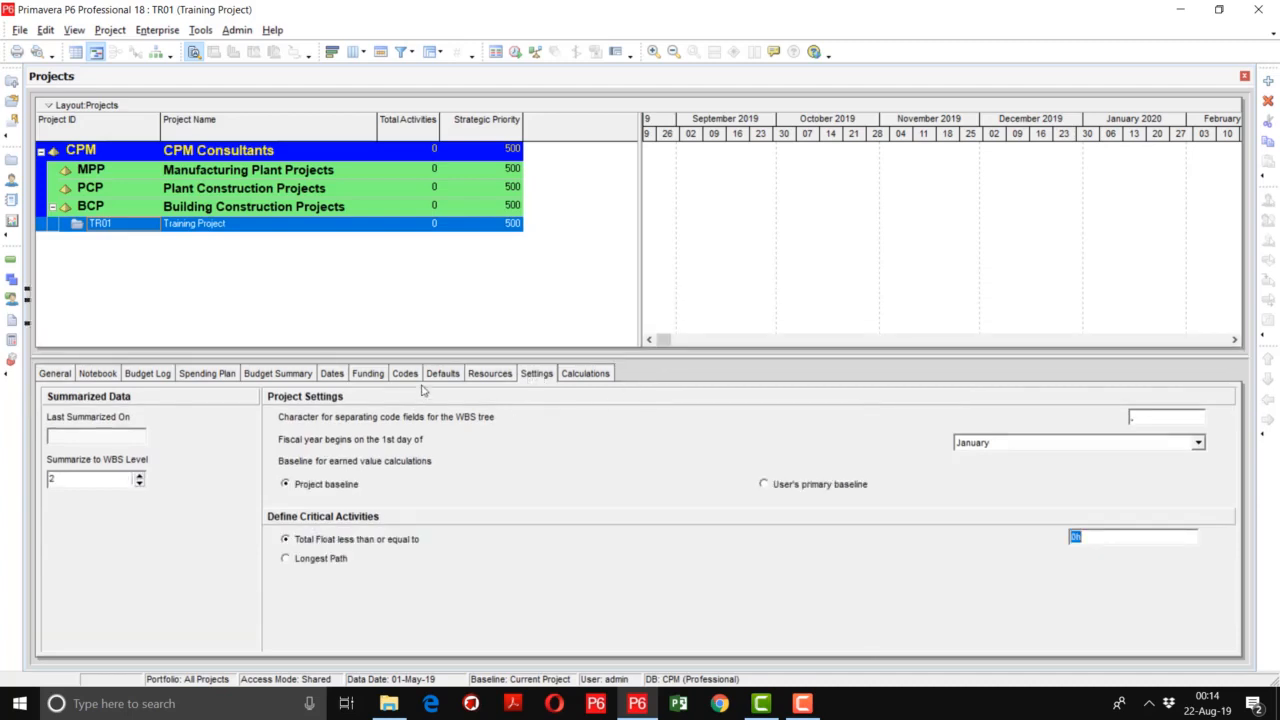
{"action": "left_click", "coordinate": [584, 373]}
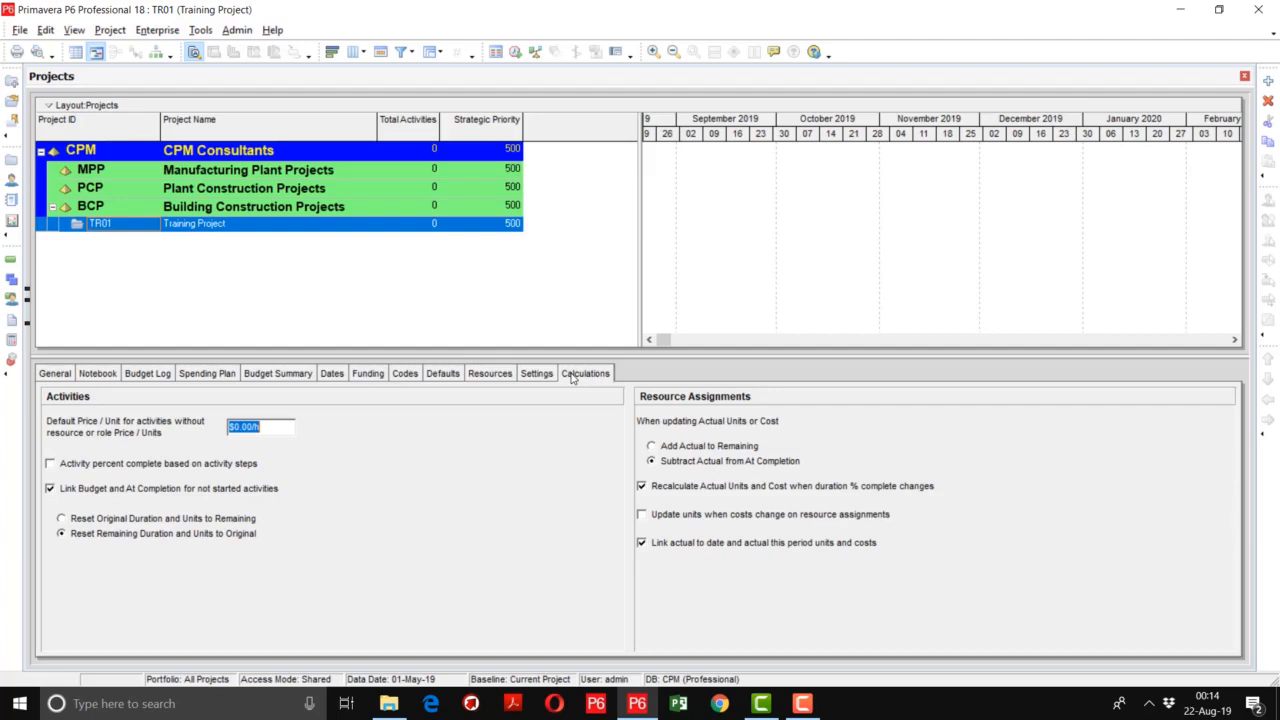
{"action": "left_click", "coordinate": [707, 490]}
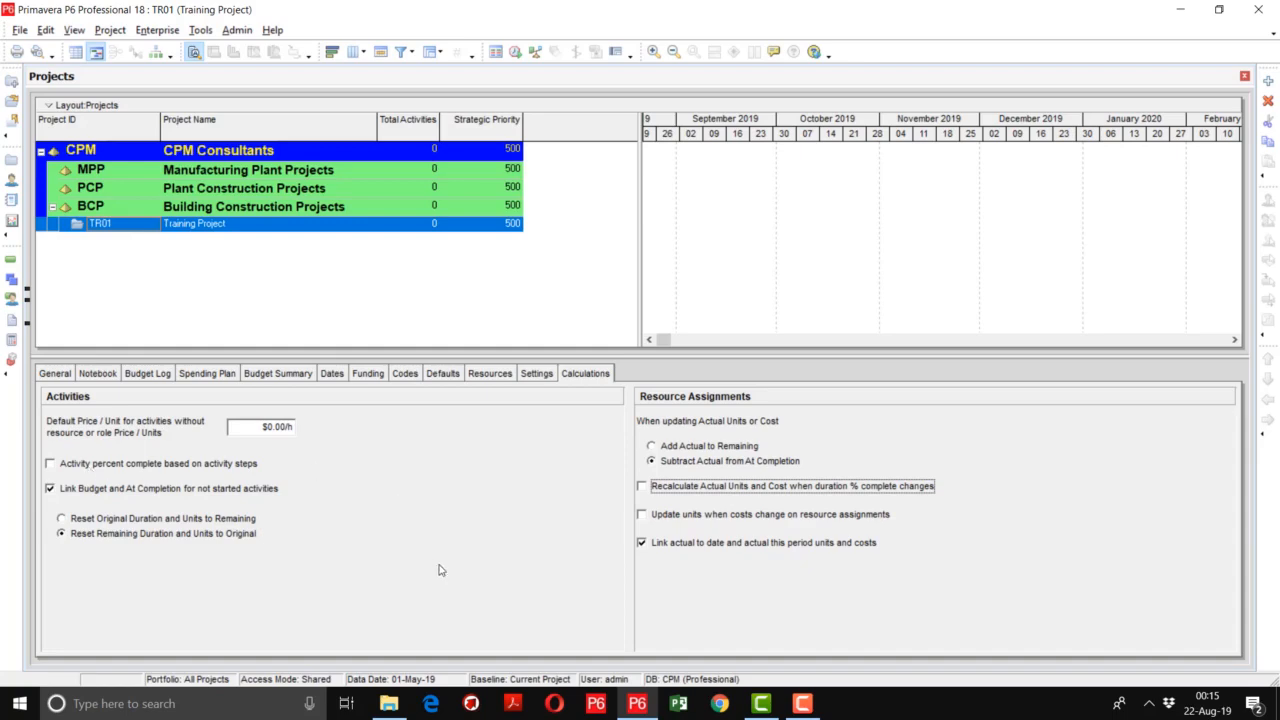
{"action": "left_click", "coordinate": [802, 703]}
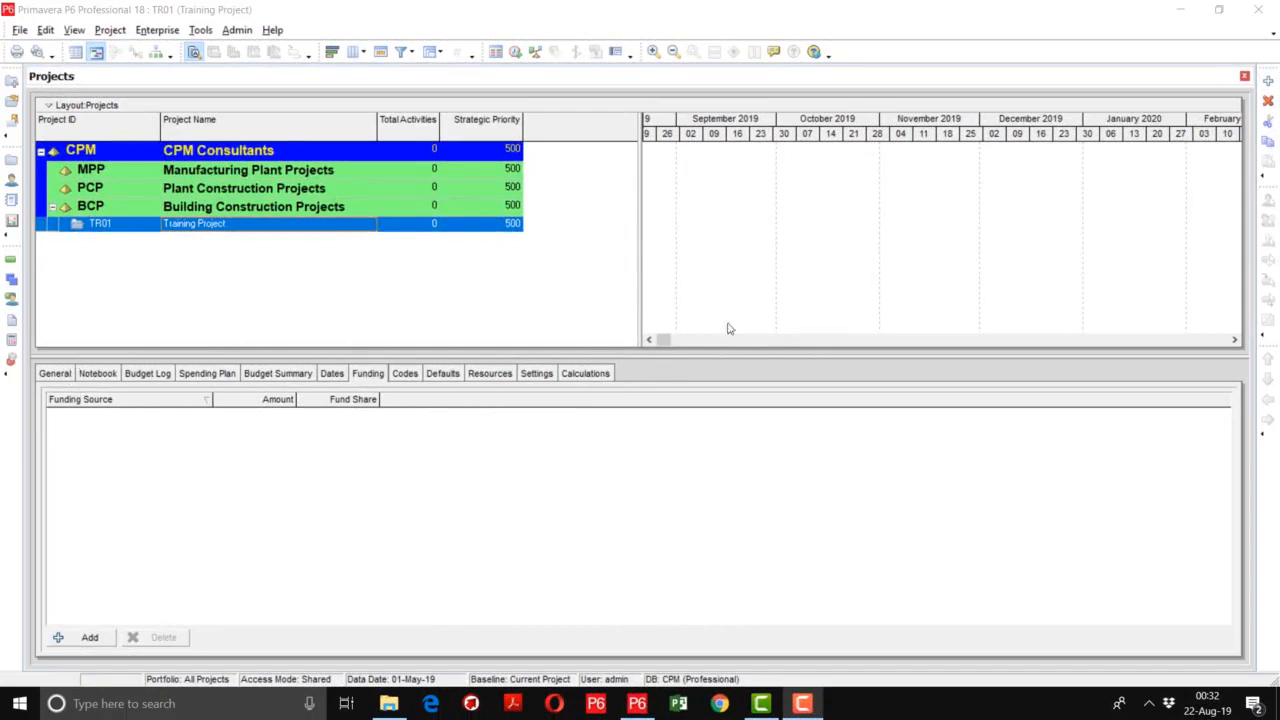
- Review TR01's project ID and project name in its general details and in the project list
{"action": "left_click", "coordinate": [50, 376]}
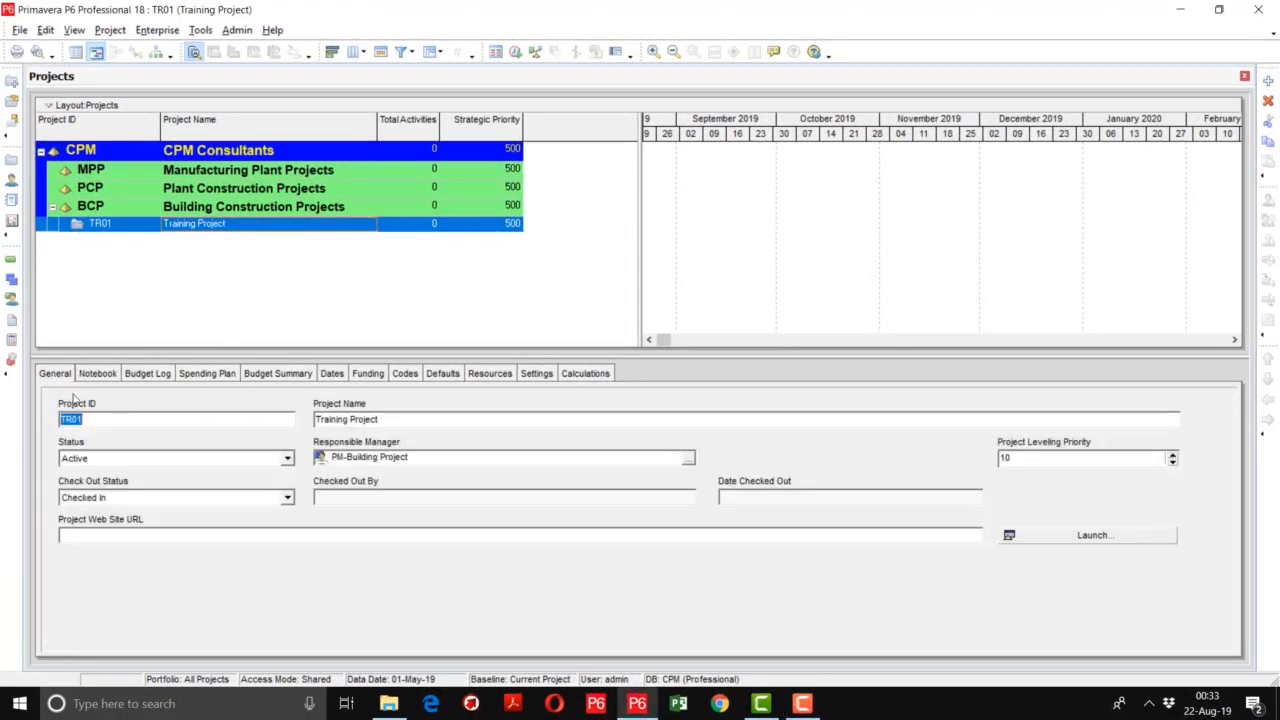
{"action": "left_click", "coordinate": [100, 416]}
{"action": "key", "text": "Tab"}
{"action": "double_click", "coordinate": [97, 421]}
{"action": "key", "text": "Tab"}
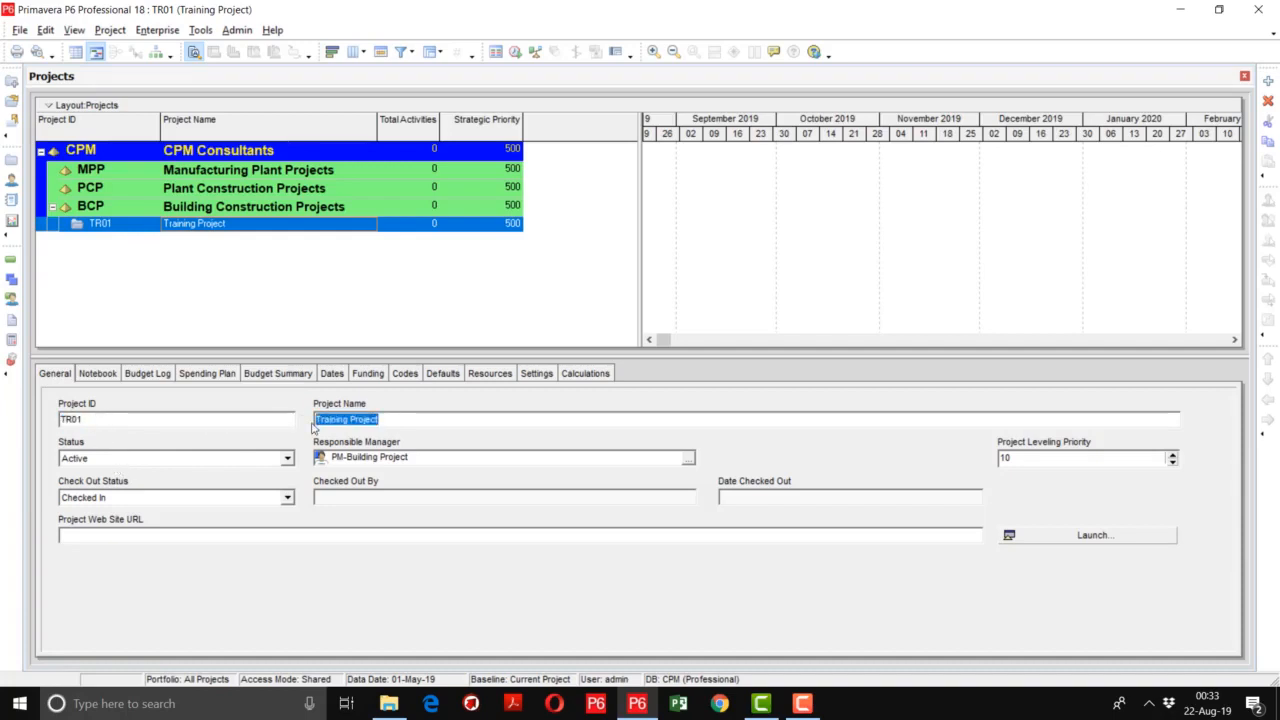
{"action": "left_click", "coordinate": [137, 230]}
{"action": "left_click", "coordinate": [137, 230]}
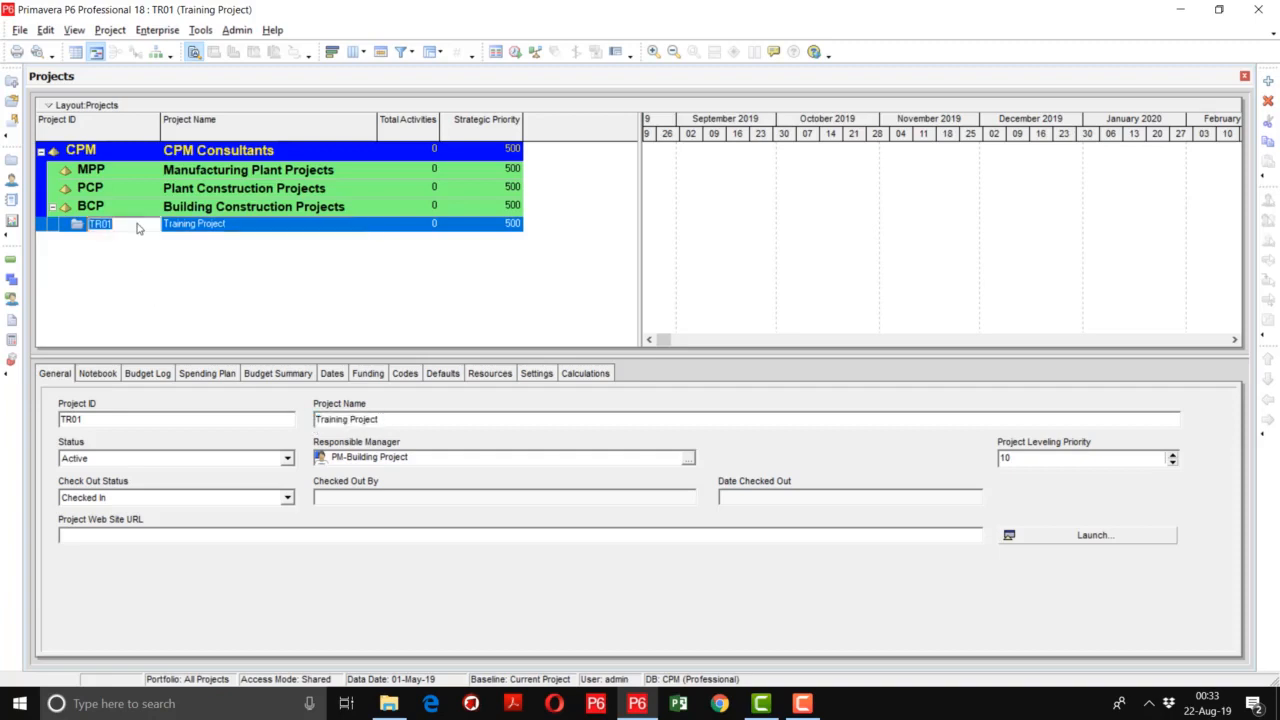
{"action": "left_click", "coordinate": [229, 228]}
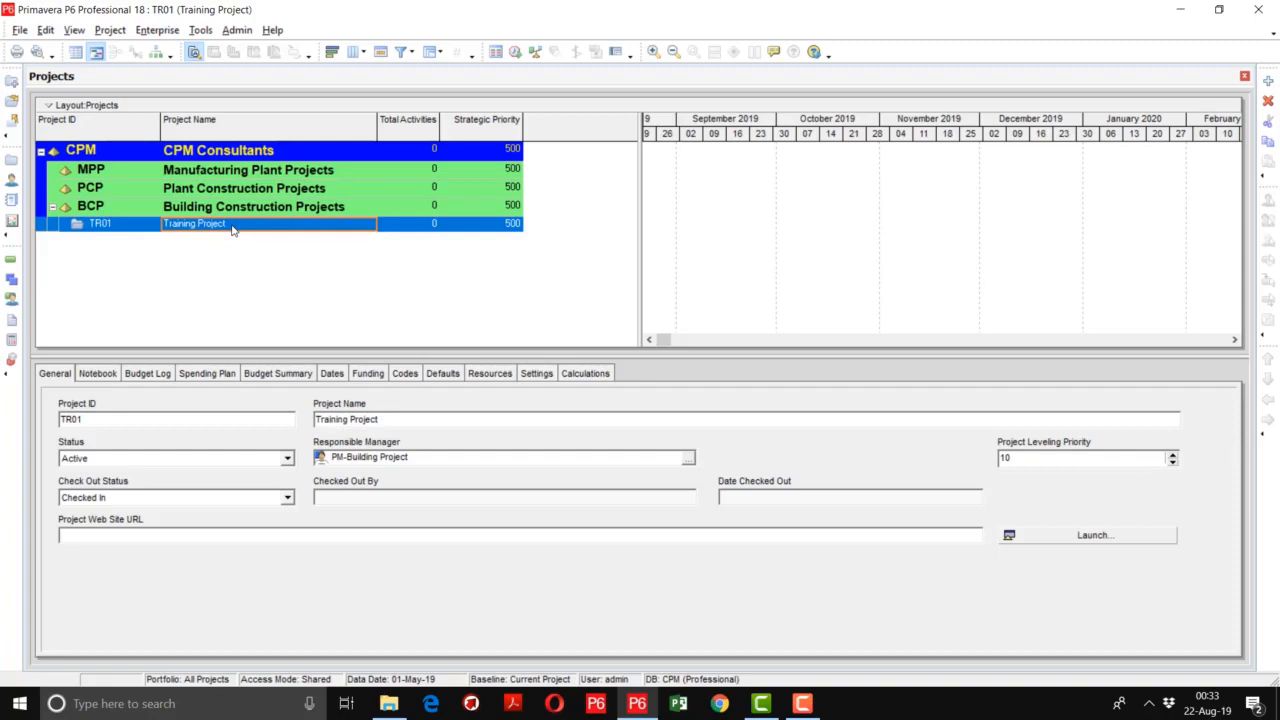
- Look through the status options and the list of available responsible managers for project TR01, without assigning a different one
{"action": "left_click", "coordinate": [184, 460]}
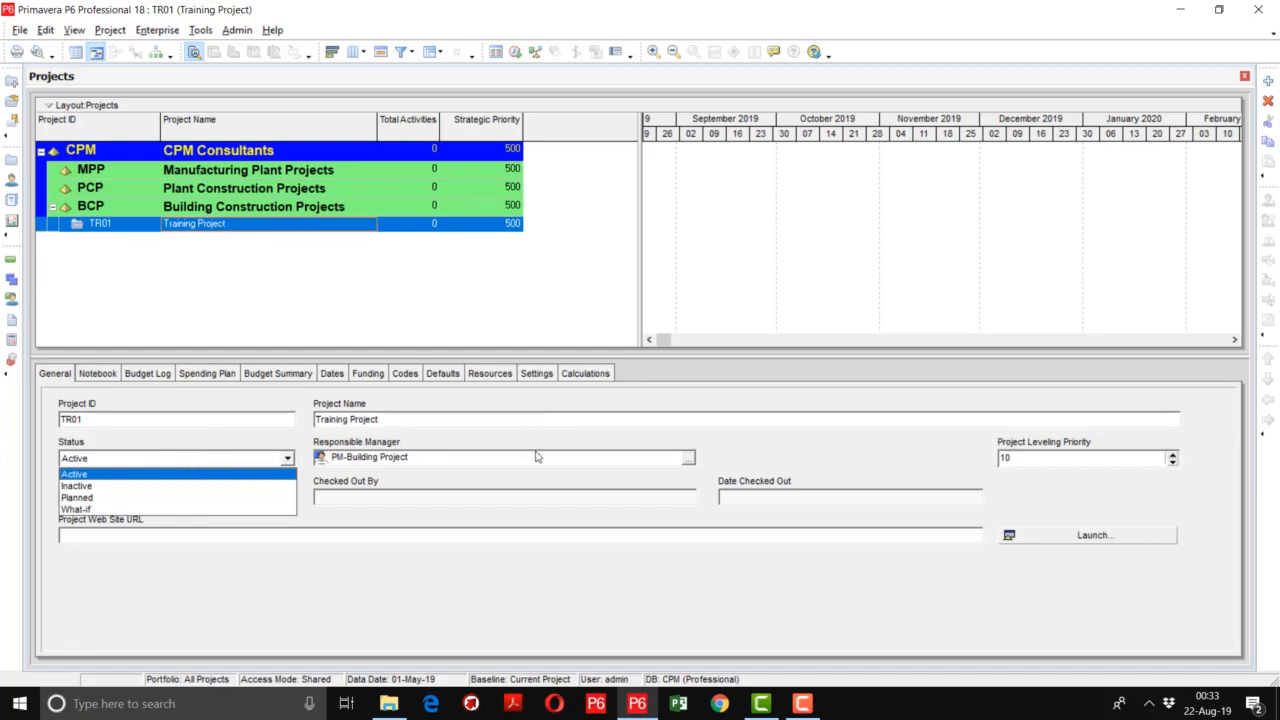
{"action": "left_click", "coordinate": [690, 457]}
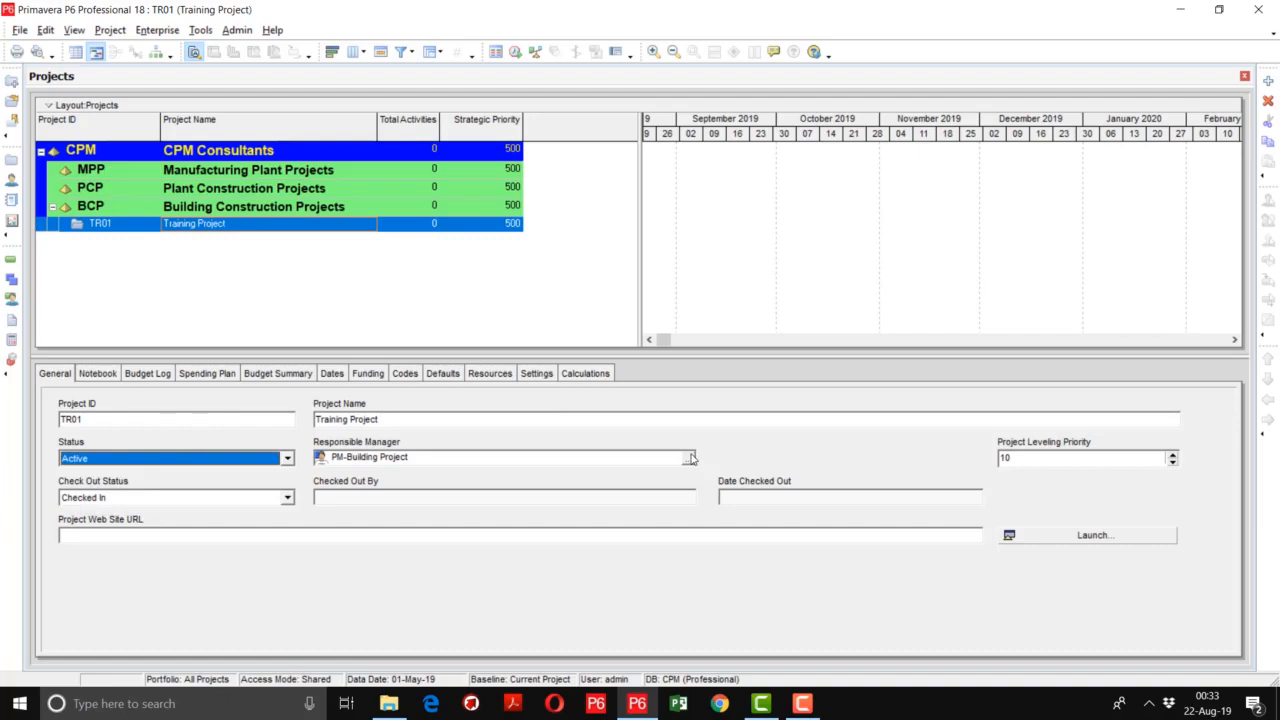
{"action": "left_click", "coordinate": [690, 457]}
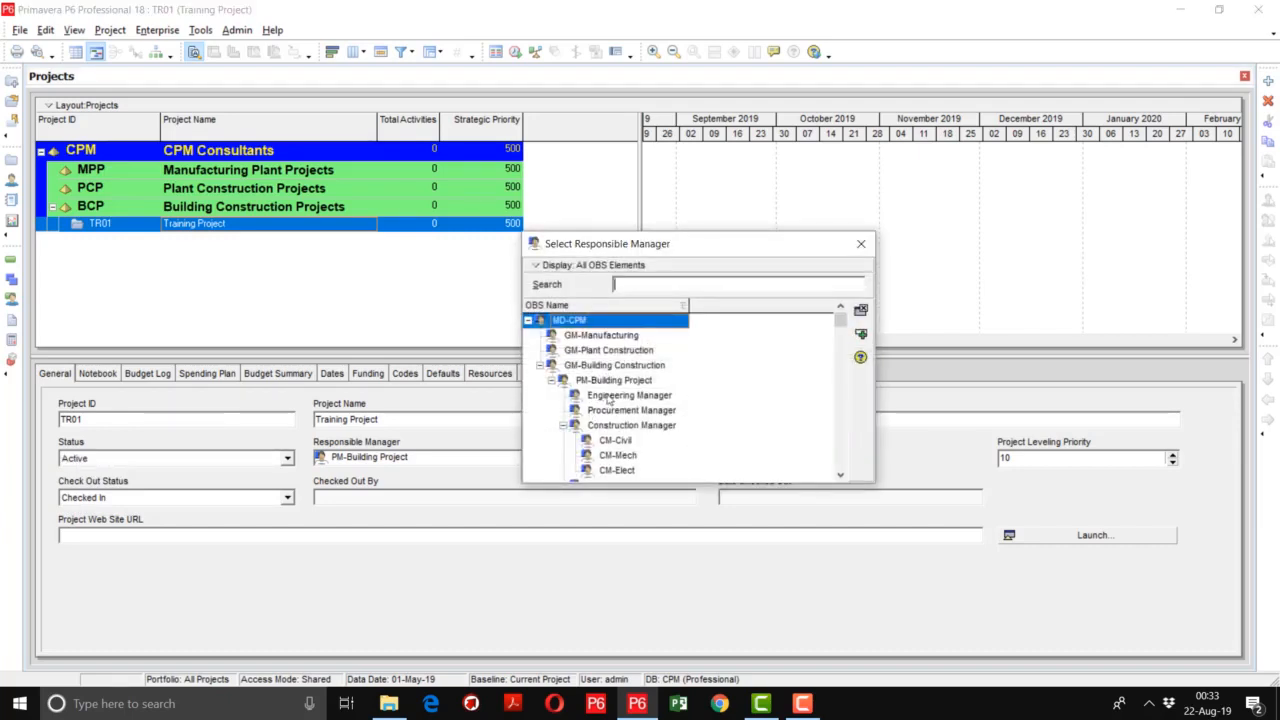
{"action": "left_click", "coordinate": [609, 396]}
{"action": "scroll", "coordinate": [615, 400], "scroll_direction": "down", "scroll_amount": 1}
{"action": "scroll", "coordinate": [617, 400], "scroll_direction": "up", "scroll_amount": 1}
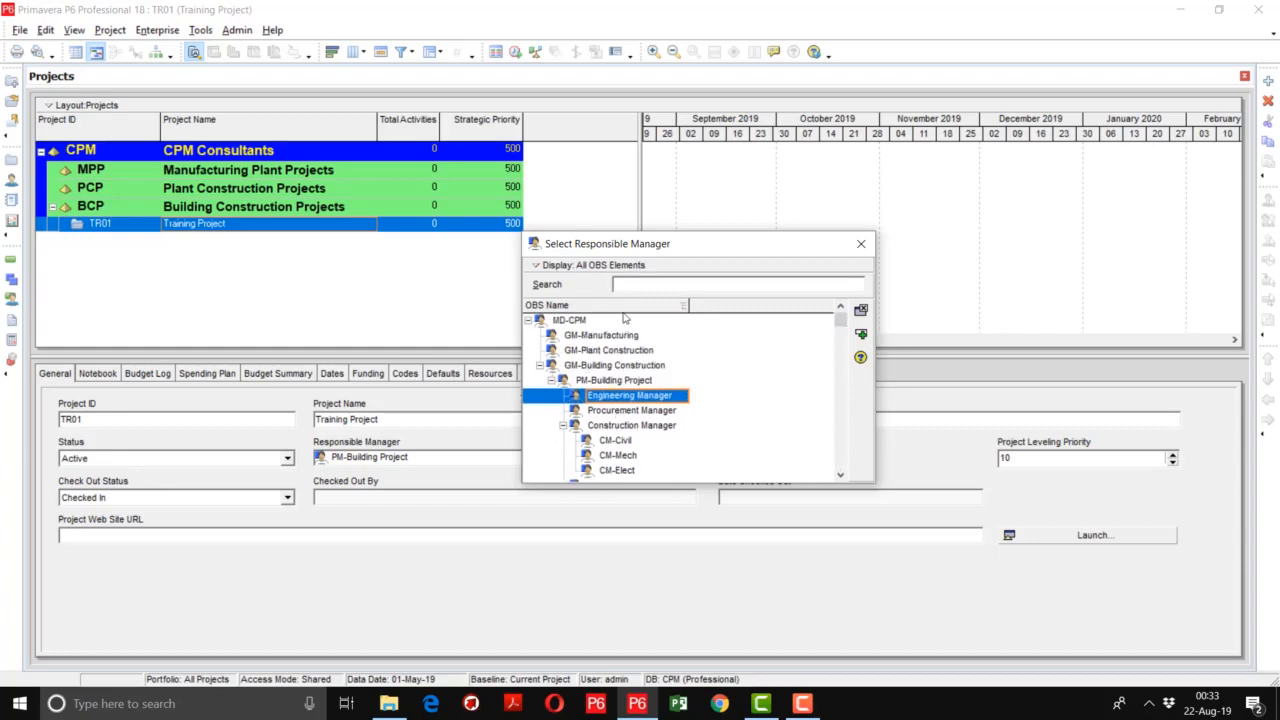
{"action": "scroll", "coordinate": [594, 377], "scroll_direction": "down", "scroll_amount": 1}
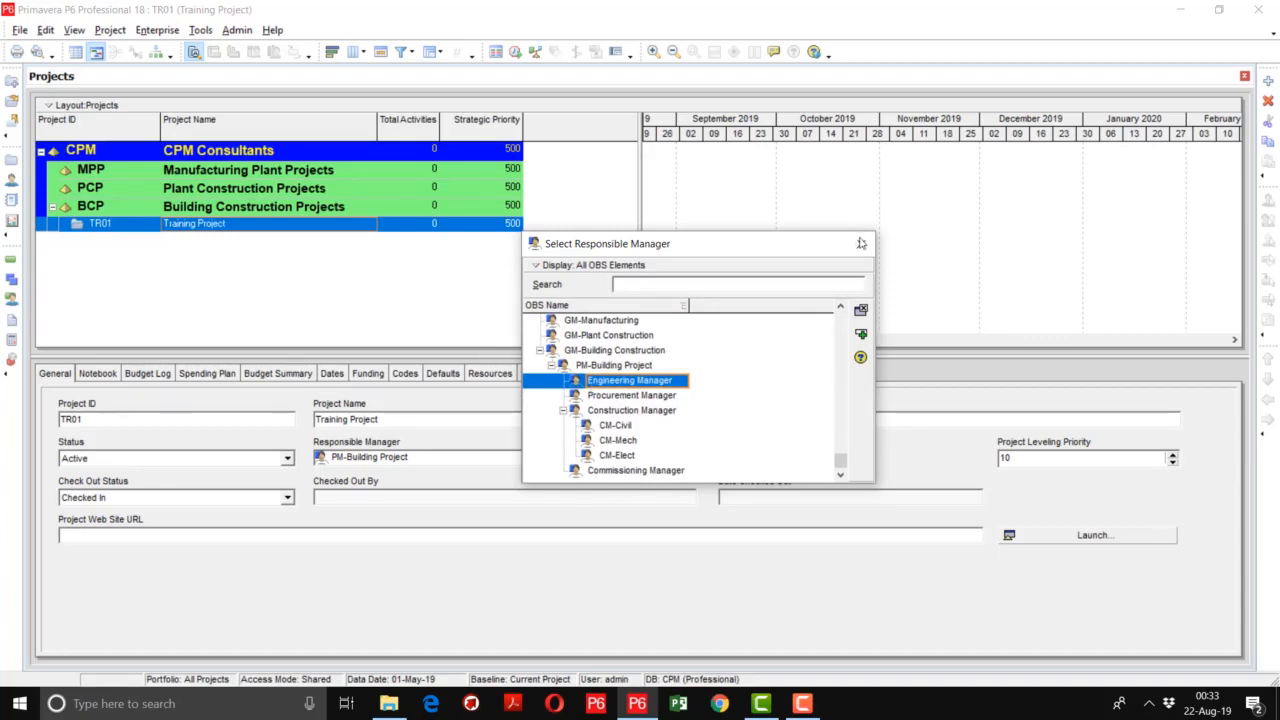
{"action": "left_click", "coordinate": [634, 398]}
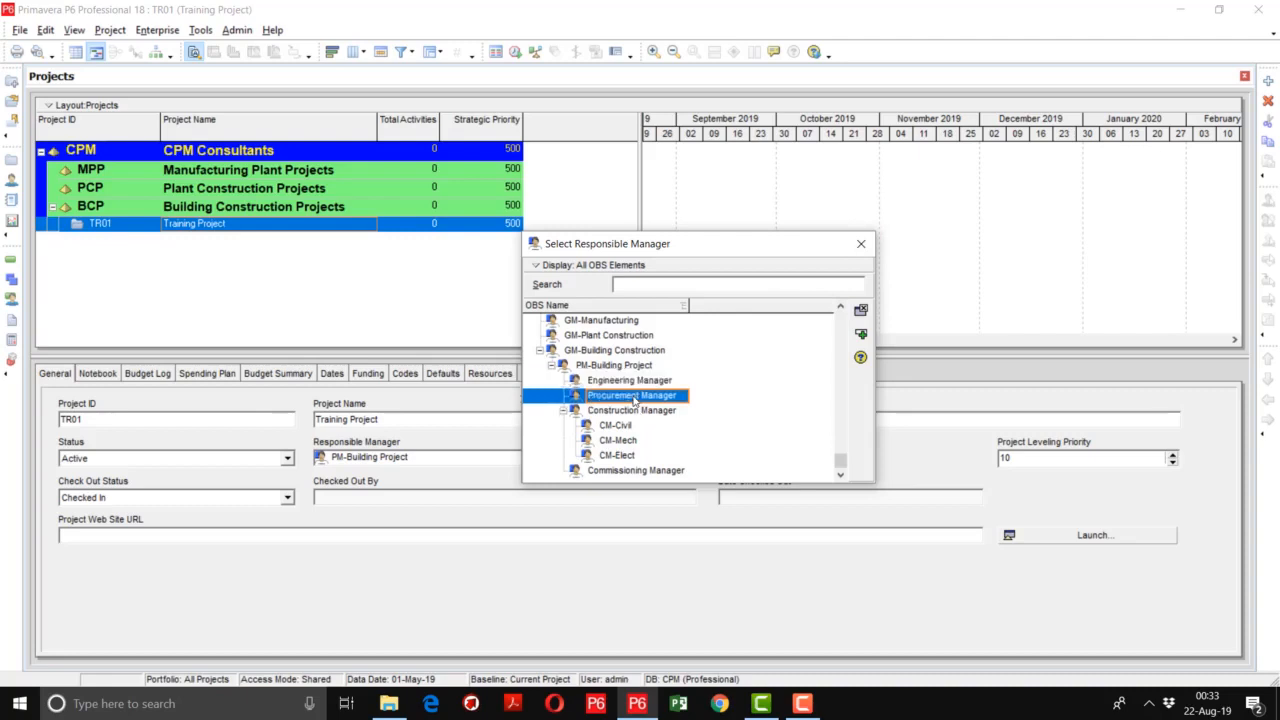
{"action": "scroll", "coordinate": [634, 398], "scroll_direction": "up", "scroll_amount": 1}
{"action": "scroll", "coordinate": [634, 400], "scroll_direction": "down", "scroll_amount": 1}
{"action": "left_click", "coordinate": [861, 243]}
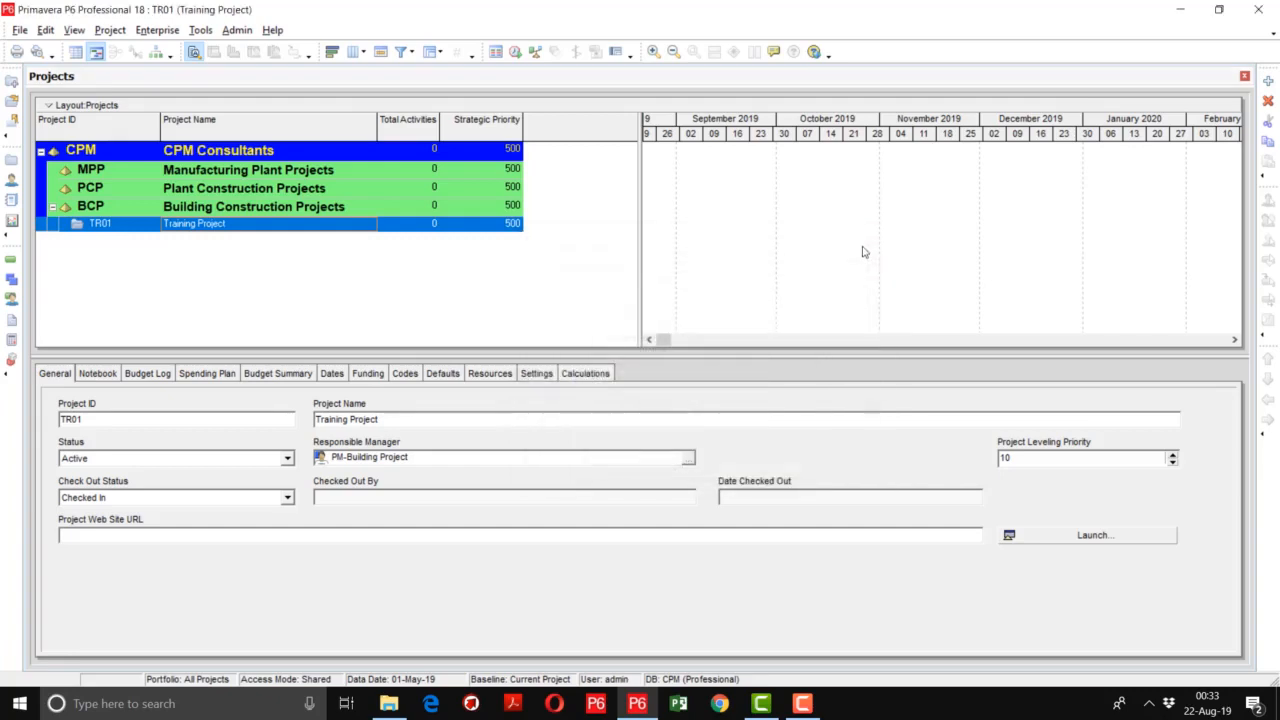
- Review TR01's notebook topics, budget change log, spending plan and budget summary in the project details
{"action": "left_click", "coordinate": [98, 373]}
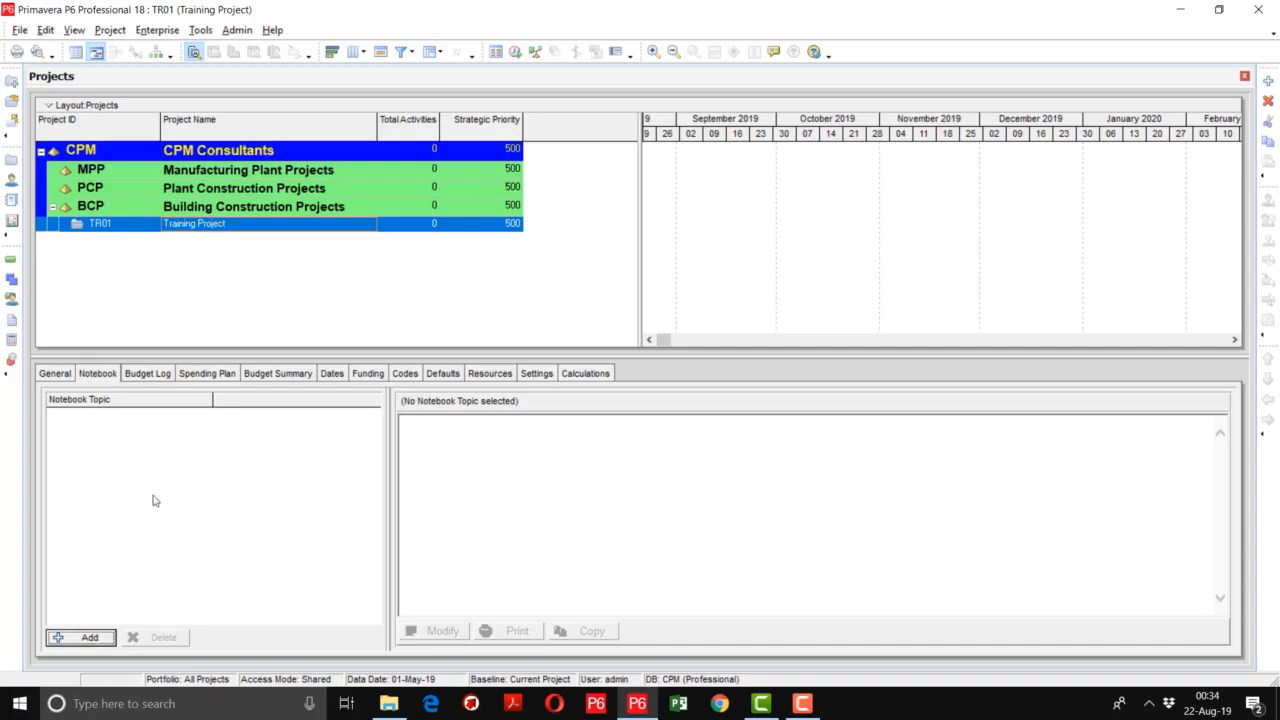
{"action": "left_click", "coordinate": [143, 378]}
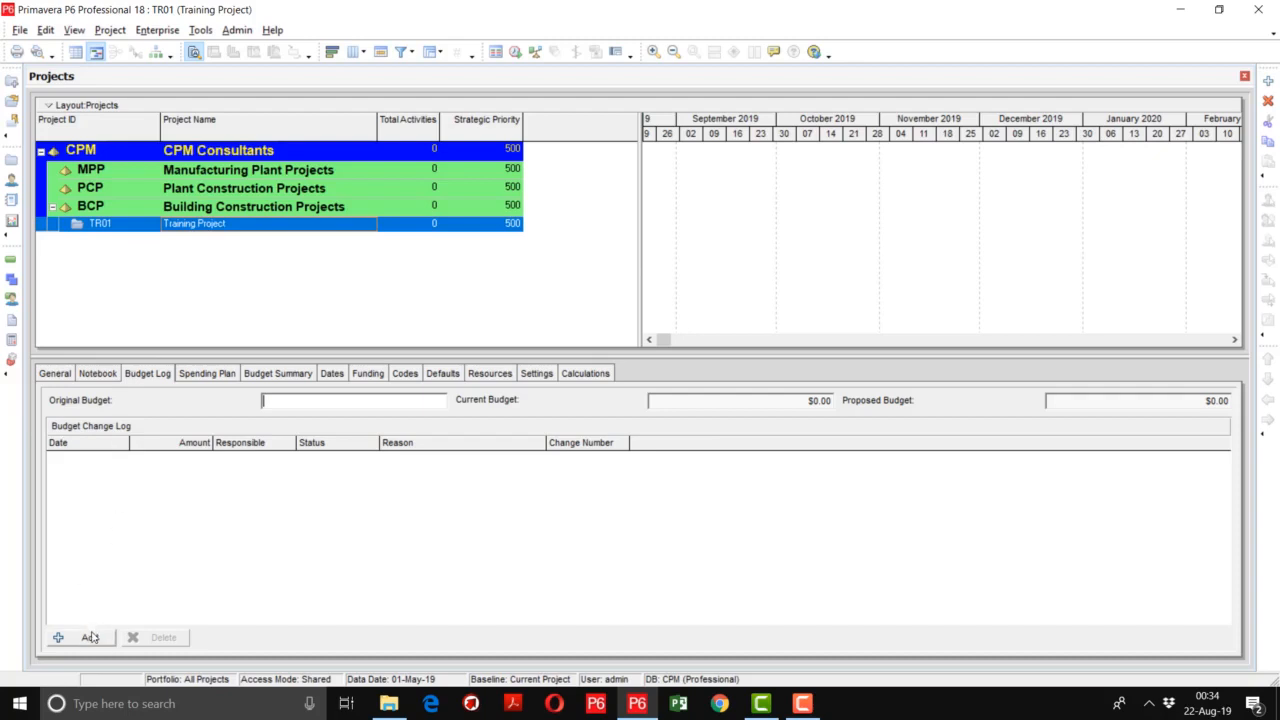
{"action": "left_click", "coordinate": [206, 375]}
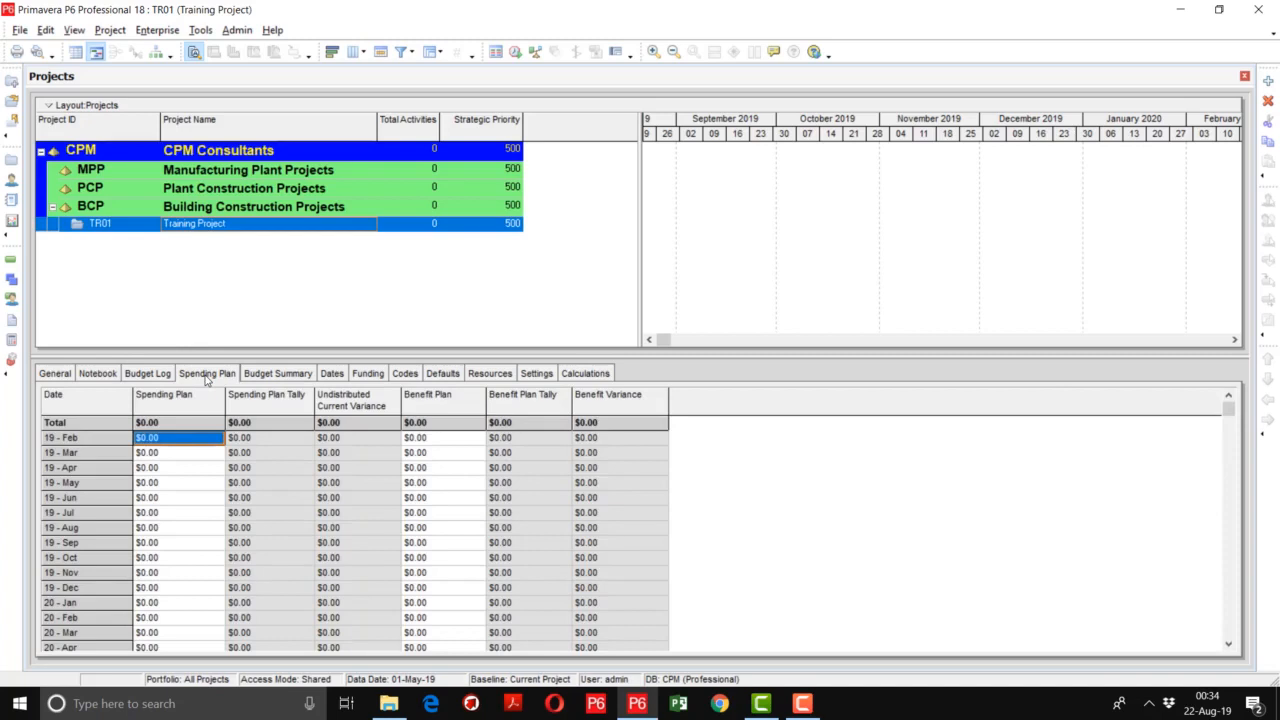
{"action": "left_click", "coordinate": [259, 374]}
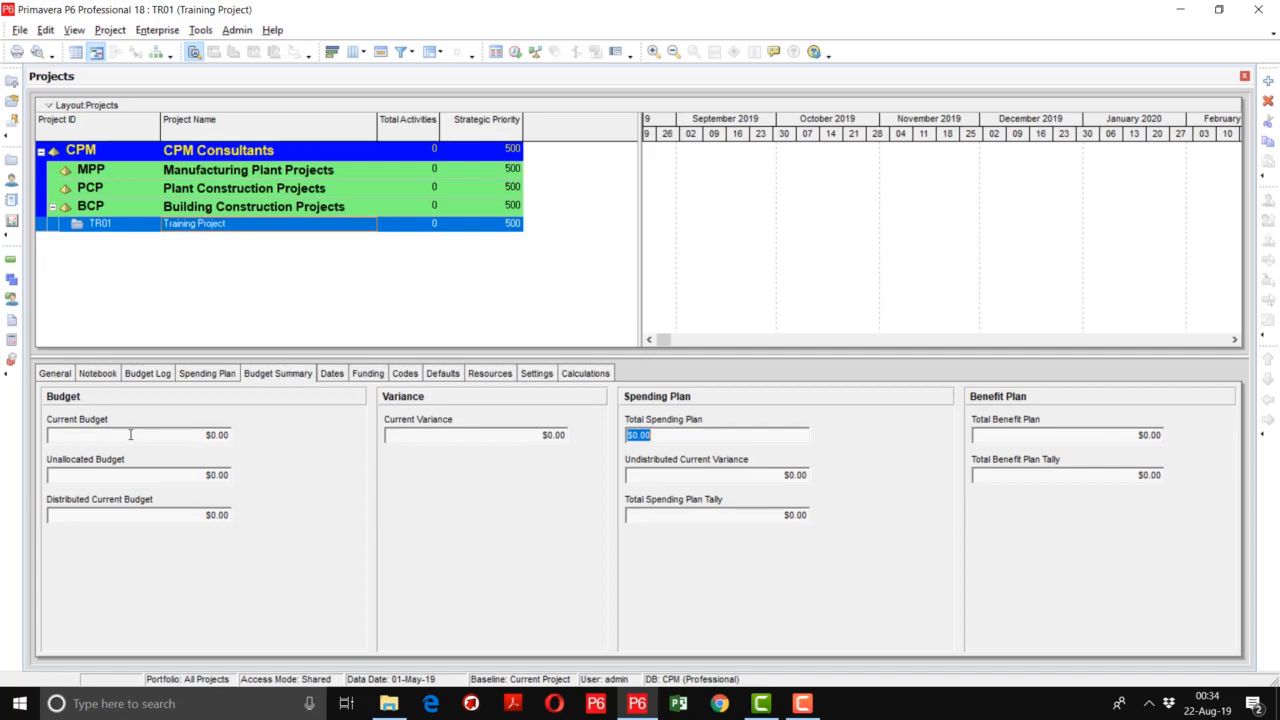
- Review TR01's dates, funding sources, assigned project codes, activity defaults, resource assignment defaults, settings and calculation options
{"action": "left_click", "coordinate": [332, 373]}
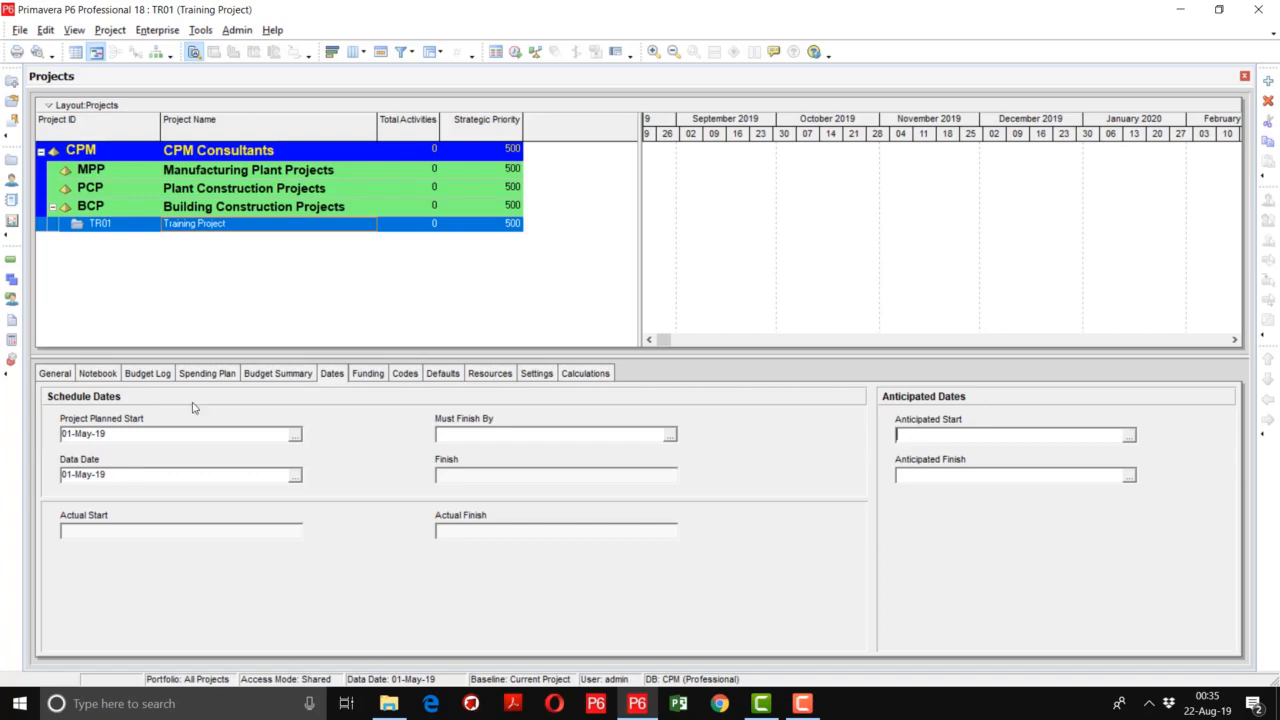
{"action": "left_click", "coordinate": [378, 376]}
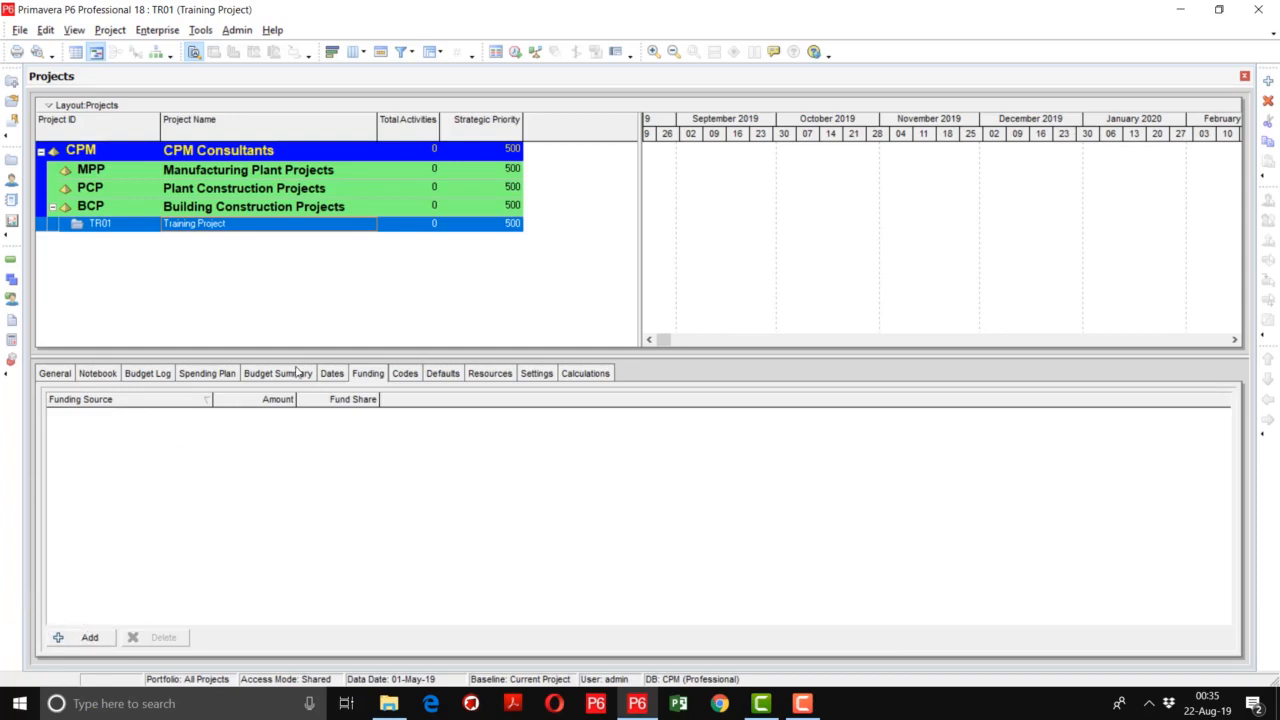
{"action": "left_click", "coordinate": [414, 376]}
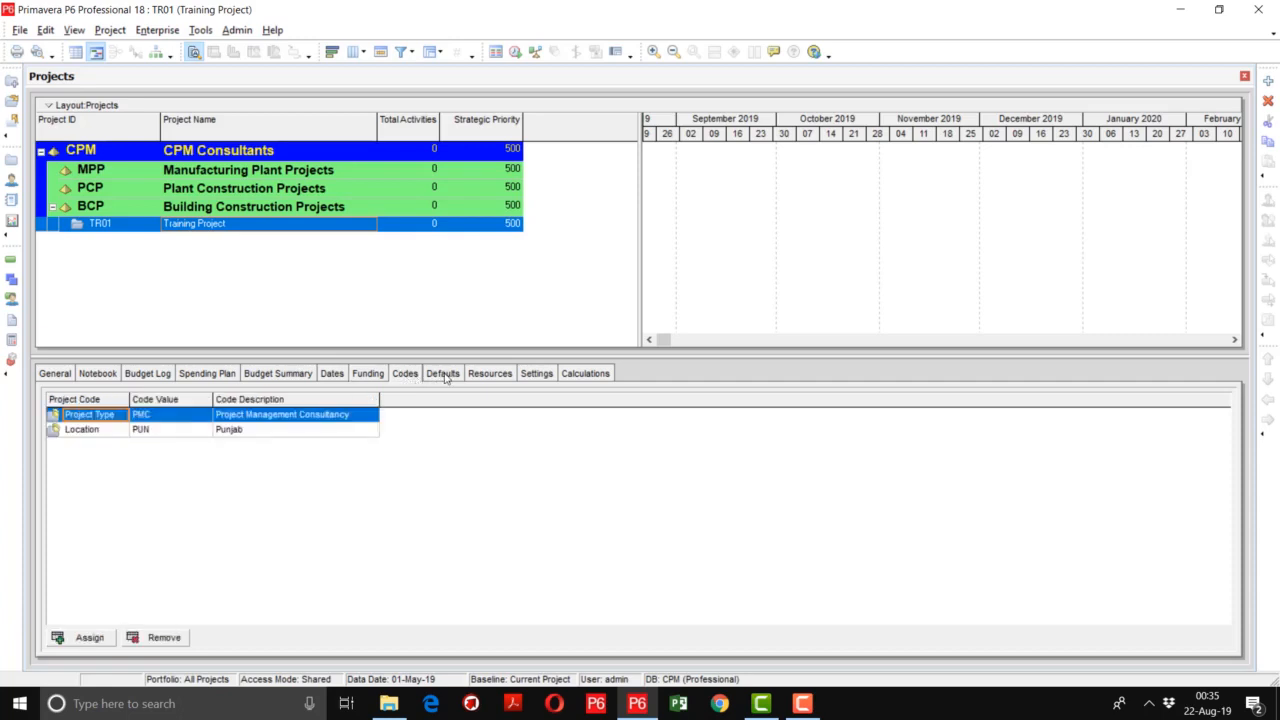
{"action": "left_click", "coordinate": [445, 376]}
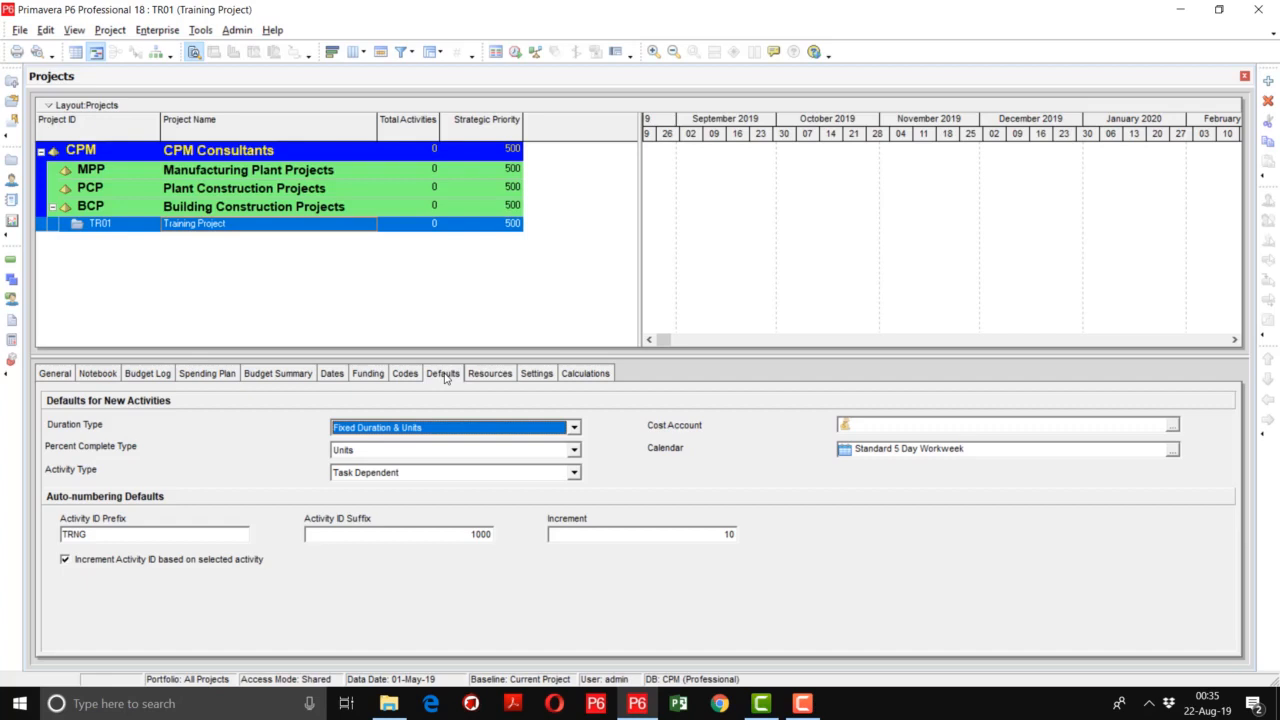
{"action": "left_click", "coordinate": [489, 374]}
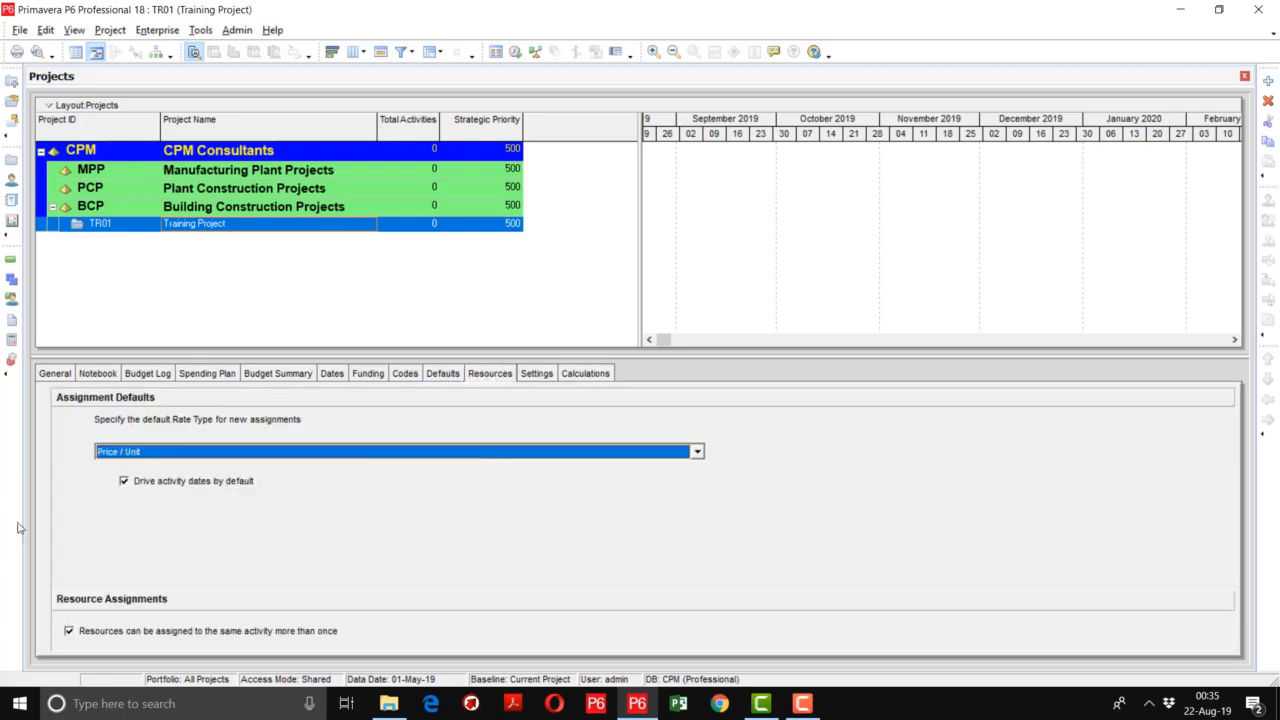
{"action": "left_click", "coordinate": [553, 378]}
{"action": "left_click", "coordinate": [585, 375]}
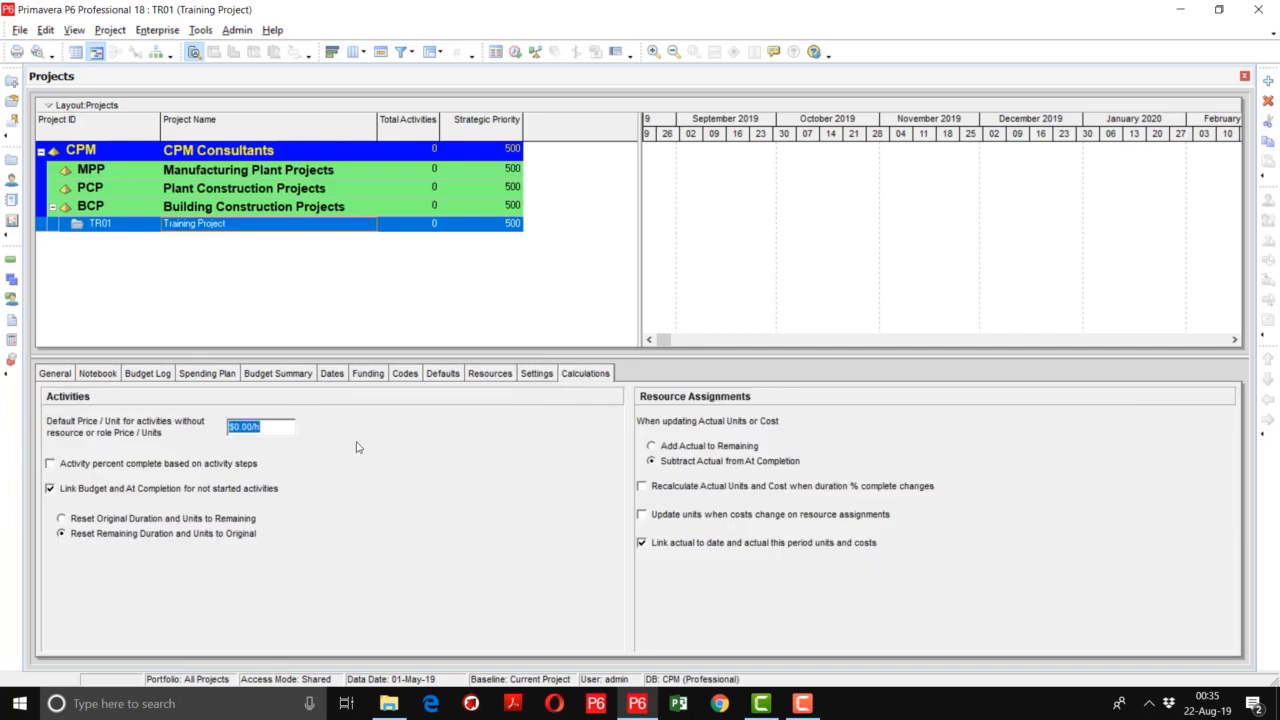
{"action": "left_click", "coordinate": [802, 703]}
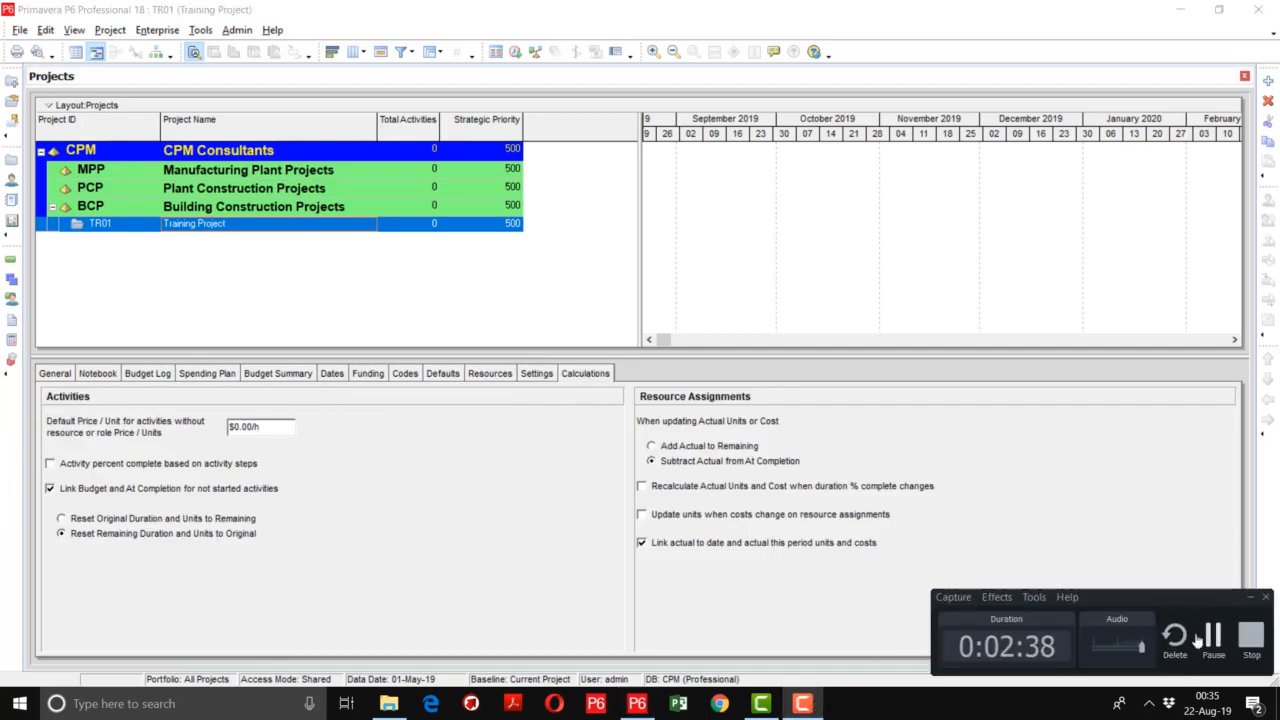